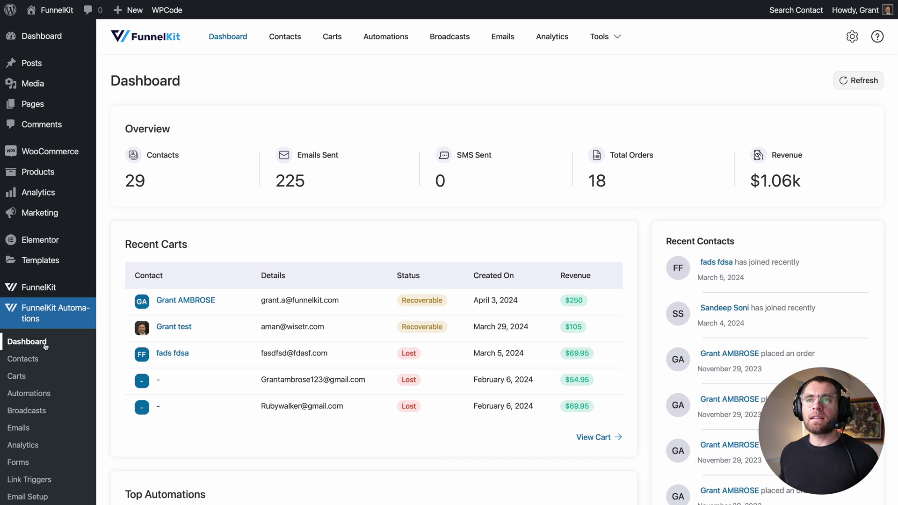
- Browse the contacts area, going through its lists, tags and custom fields
left_click(288, 37)
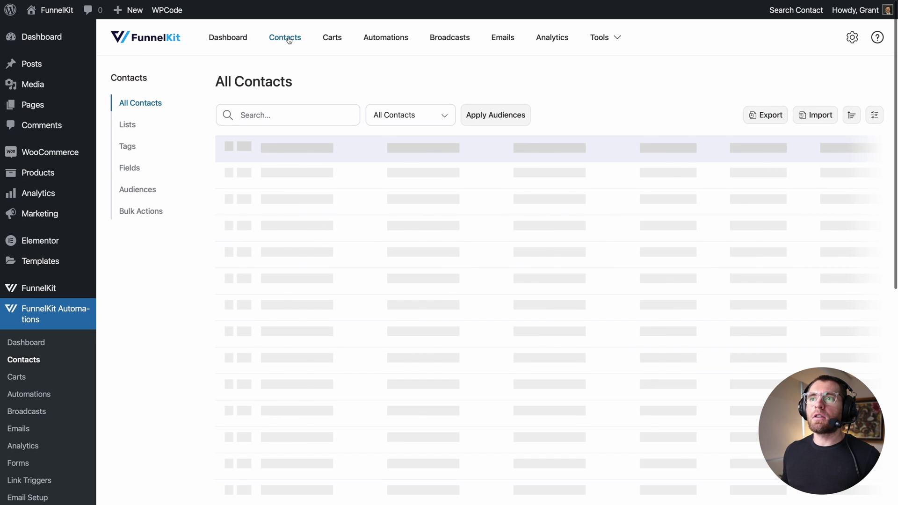
left_click(129, 128)
left_click(130, 147)
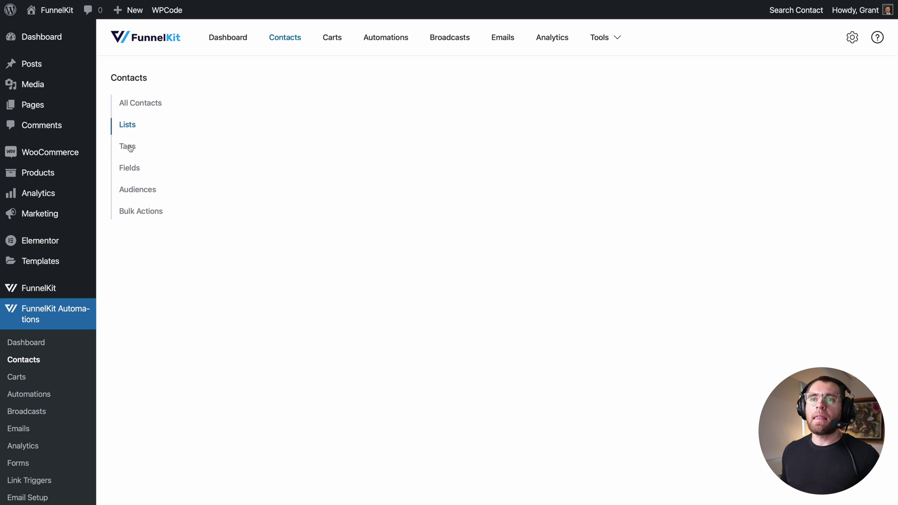
left_click(130, 167)
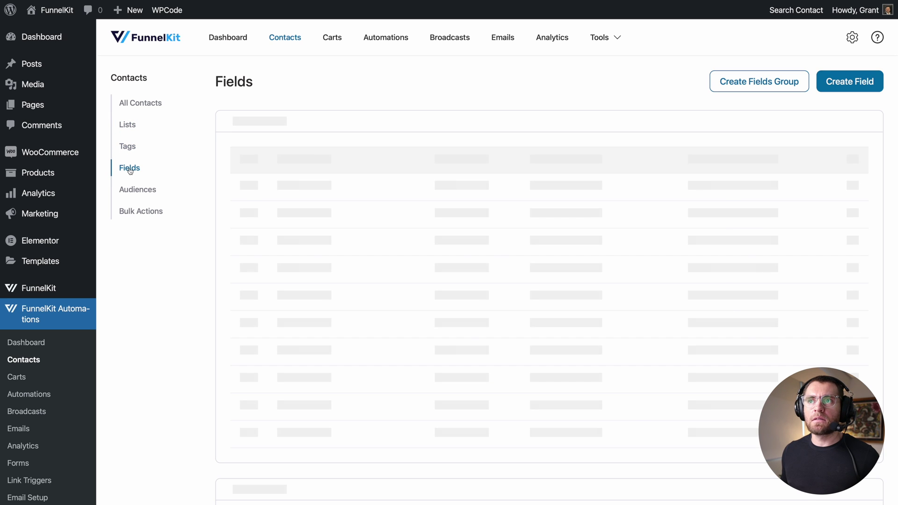
- Inspect the Send Email action in the active "test" automation for refunded orders, then leave the automation without changes
left_click(376, 40)
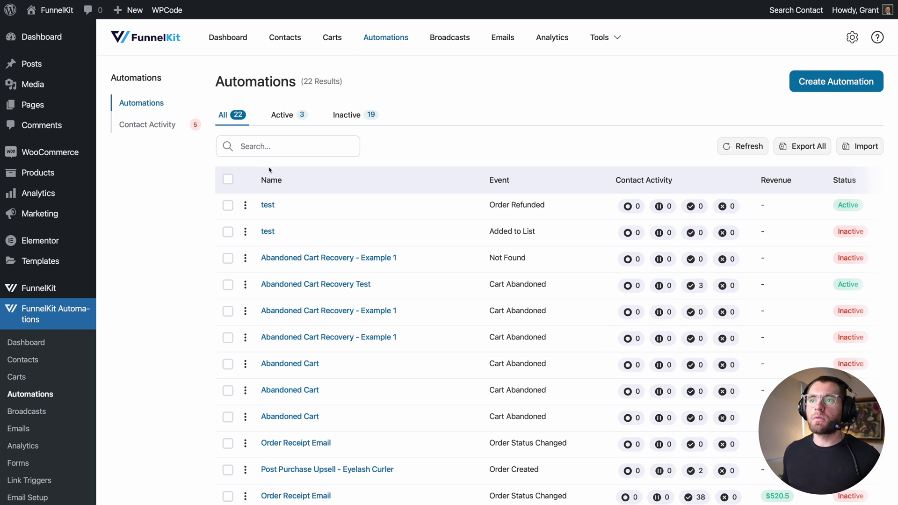
left_click(268, 205)
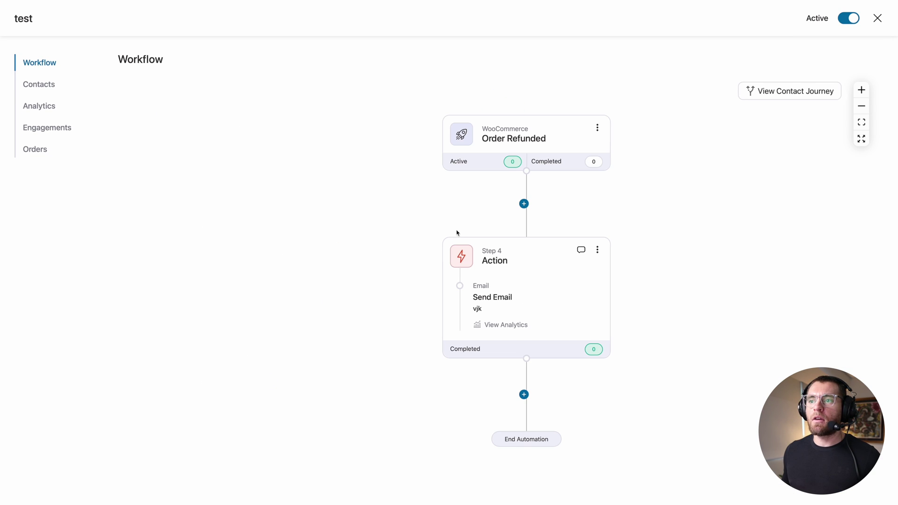
left_click(518, 277)
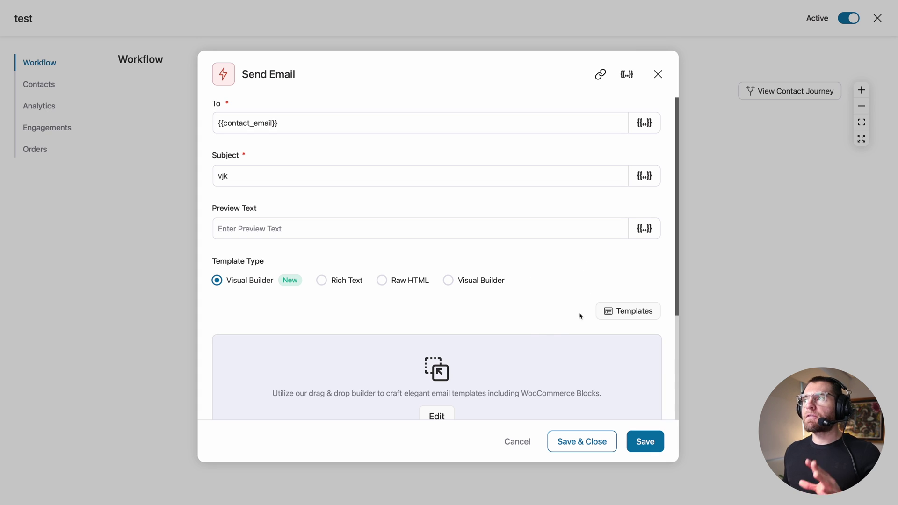
left_click(658, 74)
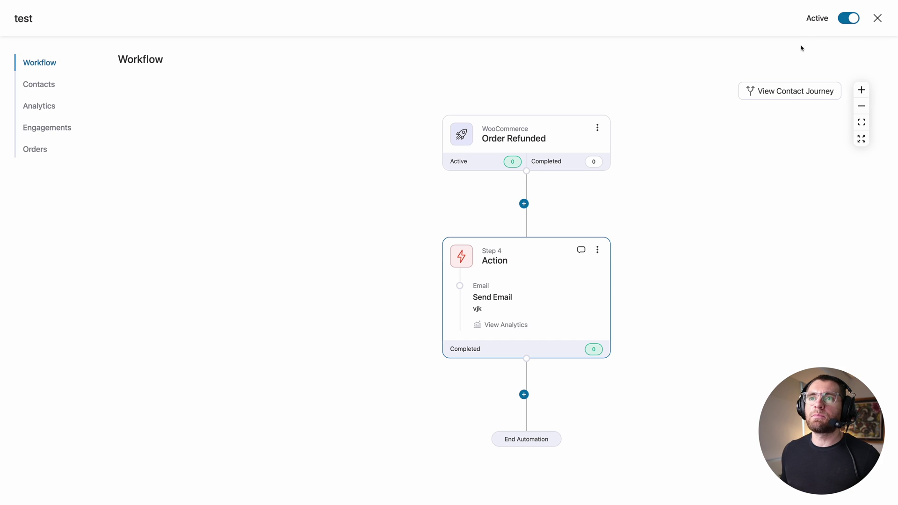
left_click(877, 19)
- Return to the dashboard and open the profile of the second contact in the all-contacts list
left_click(233, 42)
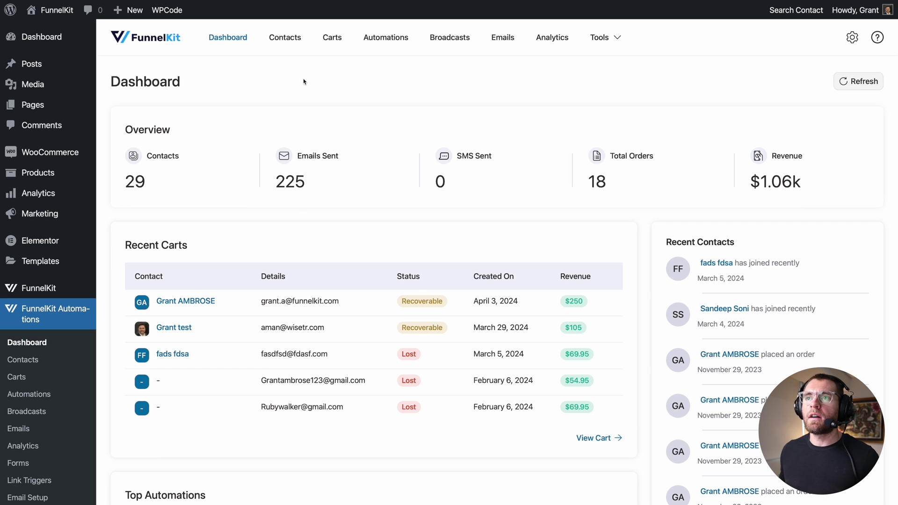
left_click(283, 44)
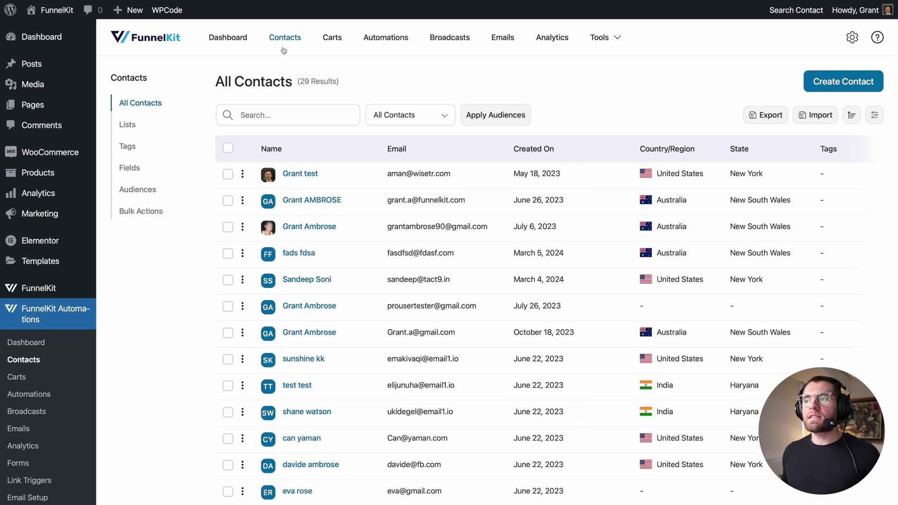
left_click(312, 199)
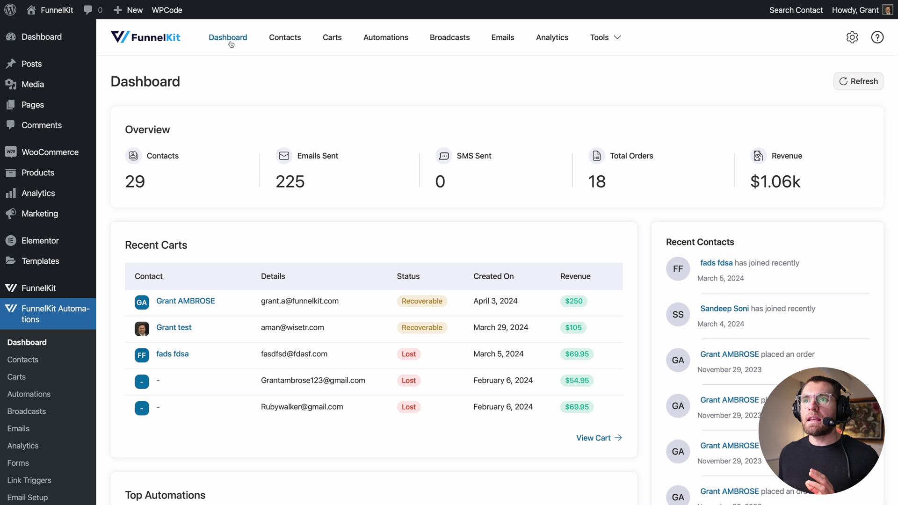
- Look through the full list of automations with their events, contact activity and status
left_click(376, 44)
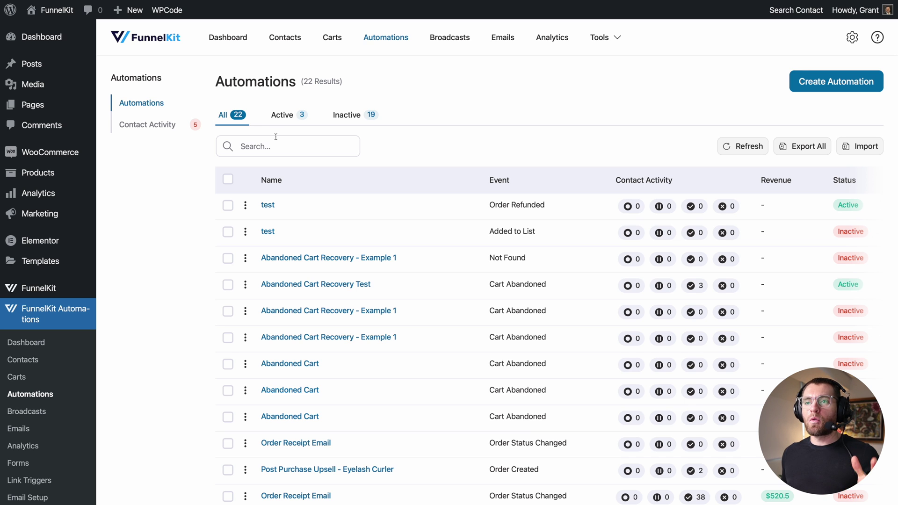
scroll(440, 182, "down", 5)
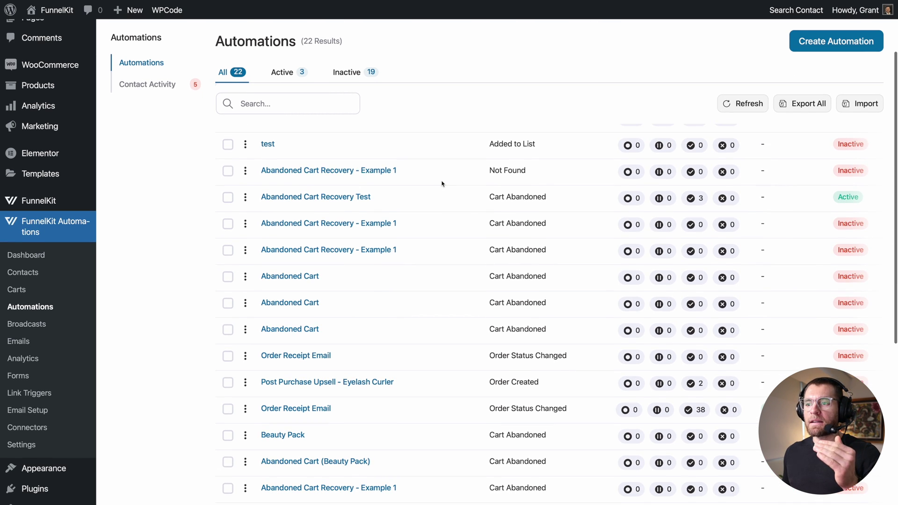
scroll(442, 183, "down", 1)
scroll(442, 184, "up", 3)
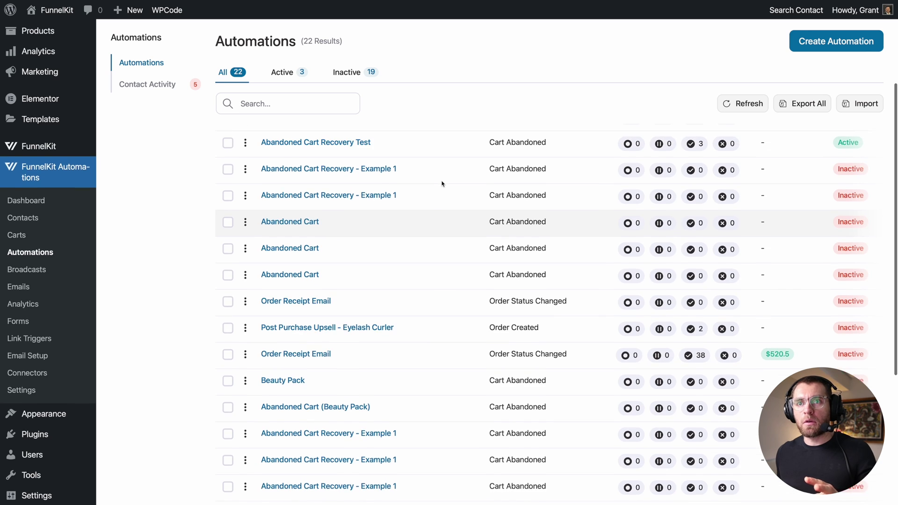
scroll(443, 183, "up", 4)
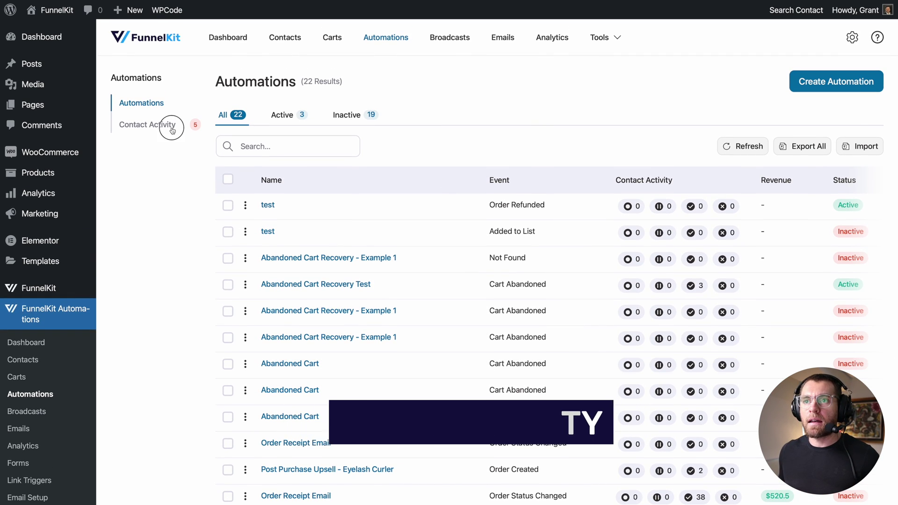
- Review the automations' contact activity by status, checking the Paused, Delayed, Active and Completed entries
left_click(173, 130)
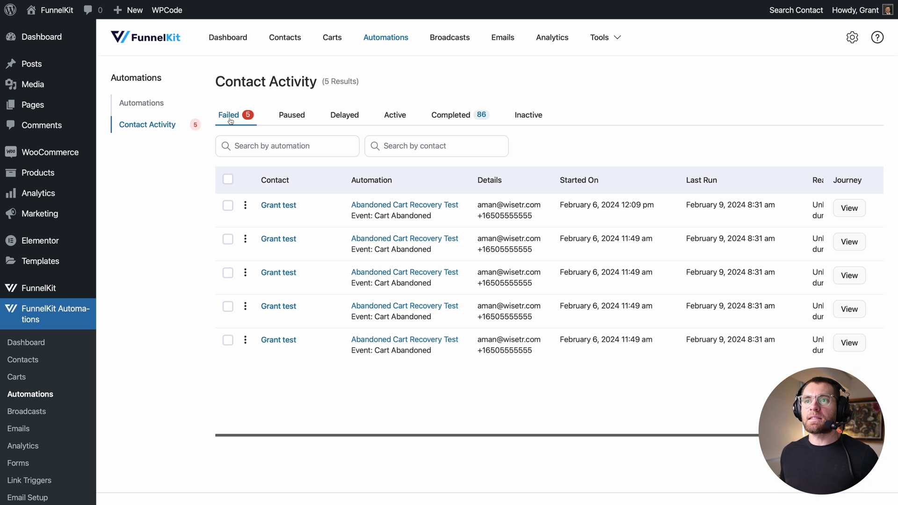
left_click(292, 121)
left_click(348, 120)
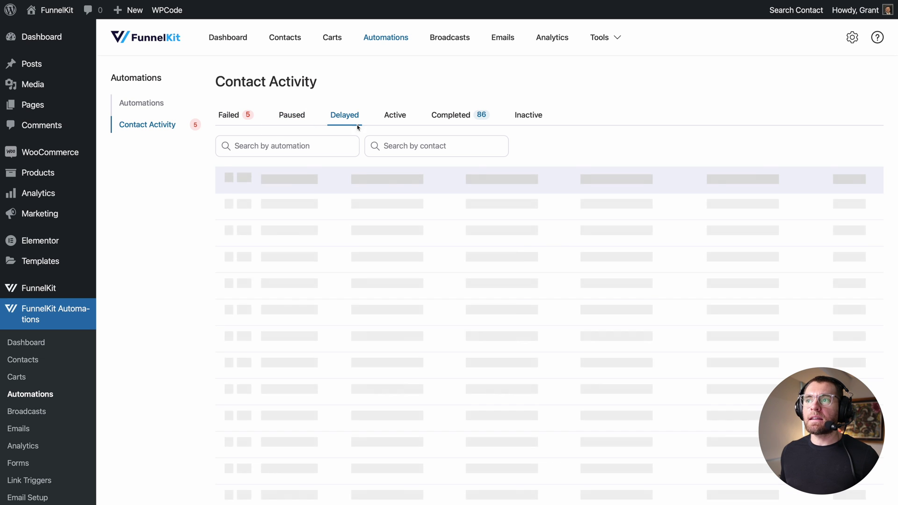
left_click(396, 120)
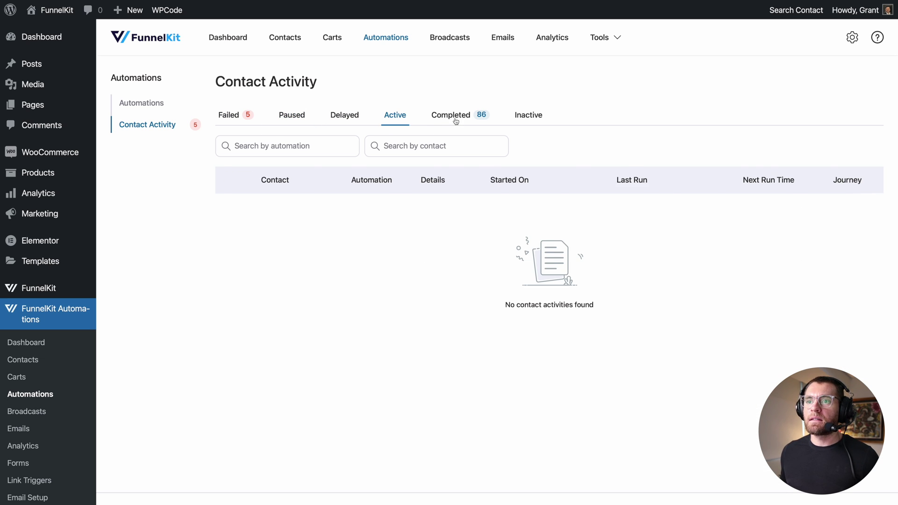
left_click(454, 120)
- Check the available actions for the first failed contact activity entry and examine that contact's journey through the automation
left_click(248, 121)
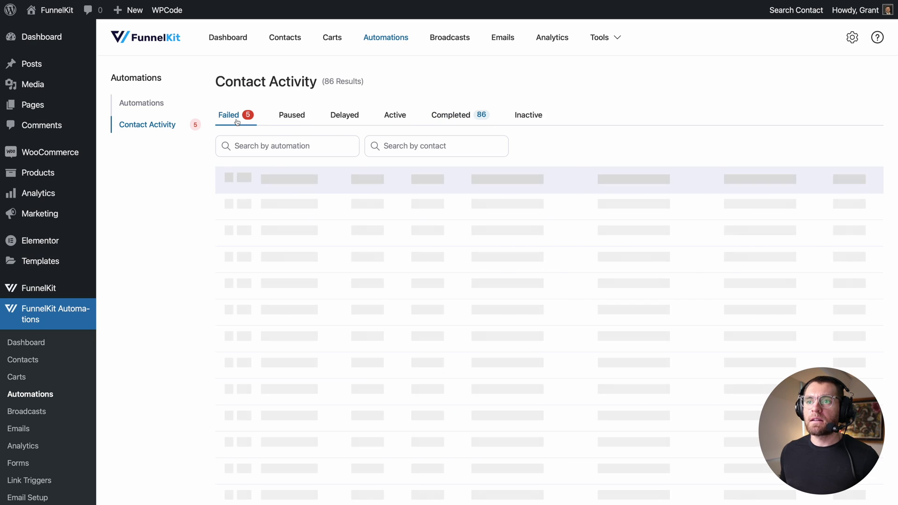
left_click(232, 205)
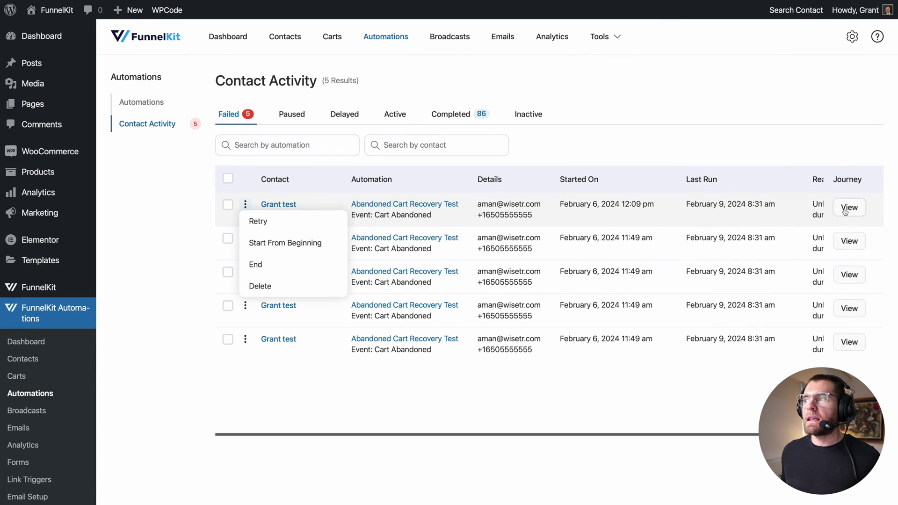
left_click(845, 211)
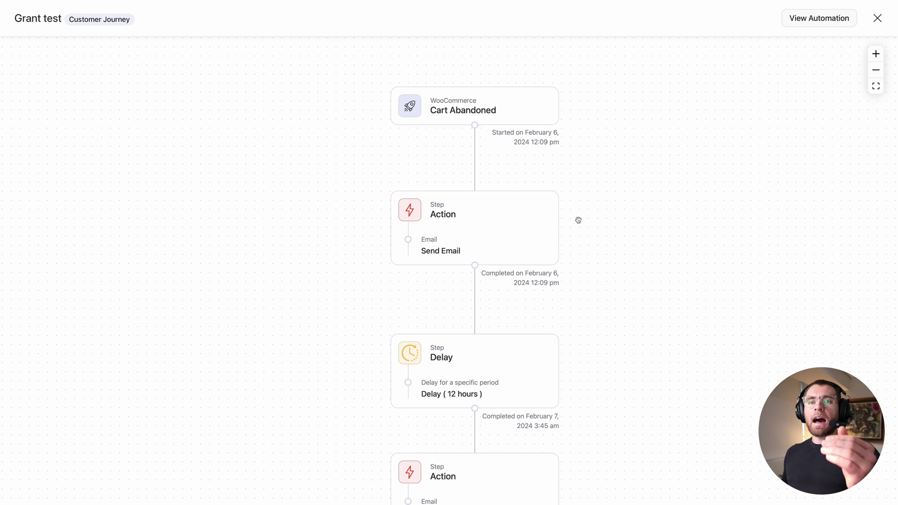
scroll(579, 220, "down", 5)
scroll(579, 220, "down", 9)
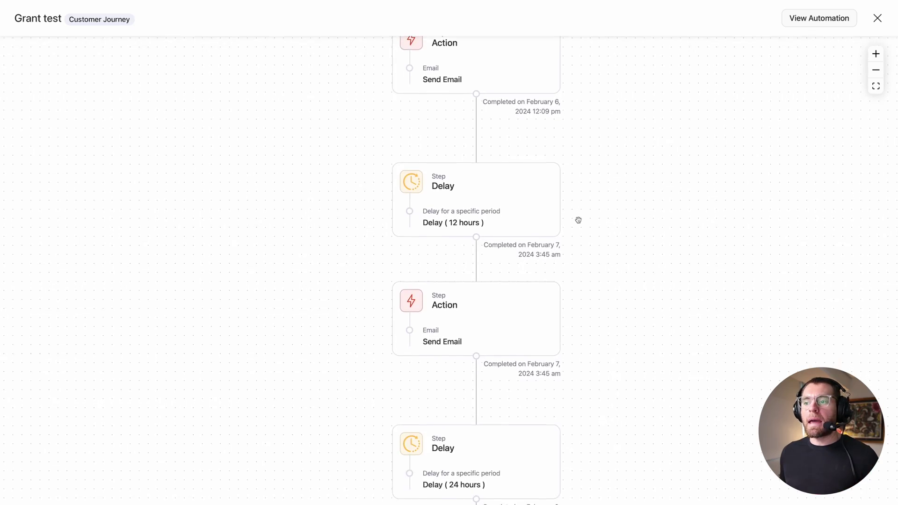
scroll(579, 220, "down", 3)
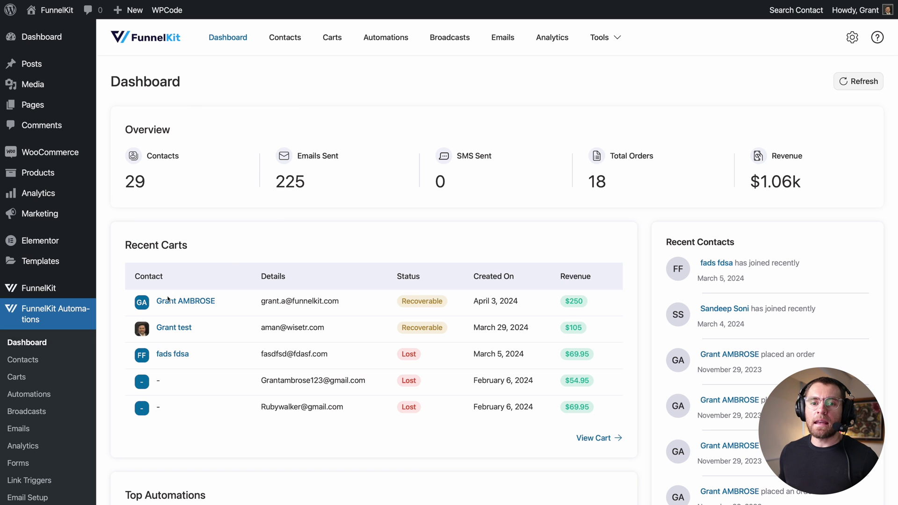
- Examine the workflow of the first "Post Purchase Upsell - Eyelash Curler" automation down to its end, then close it
left_click(29, 394)
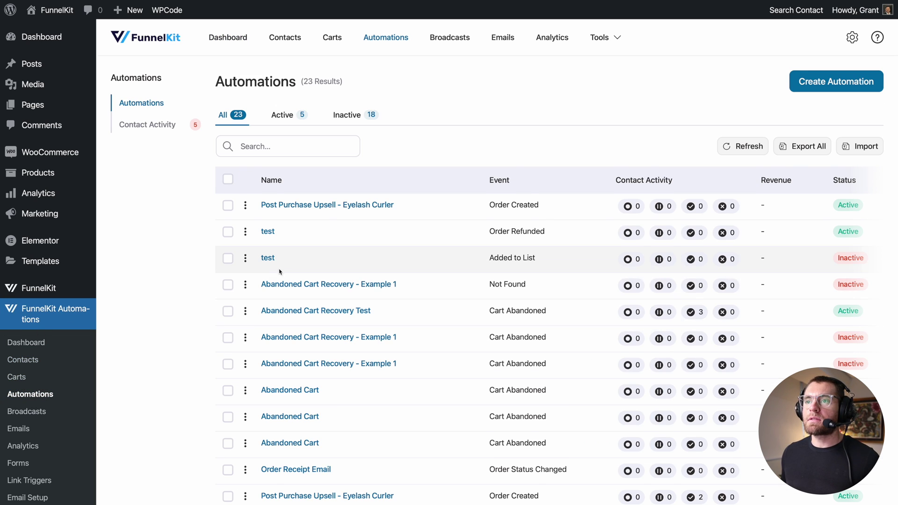
left_click(287, 206)
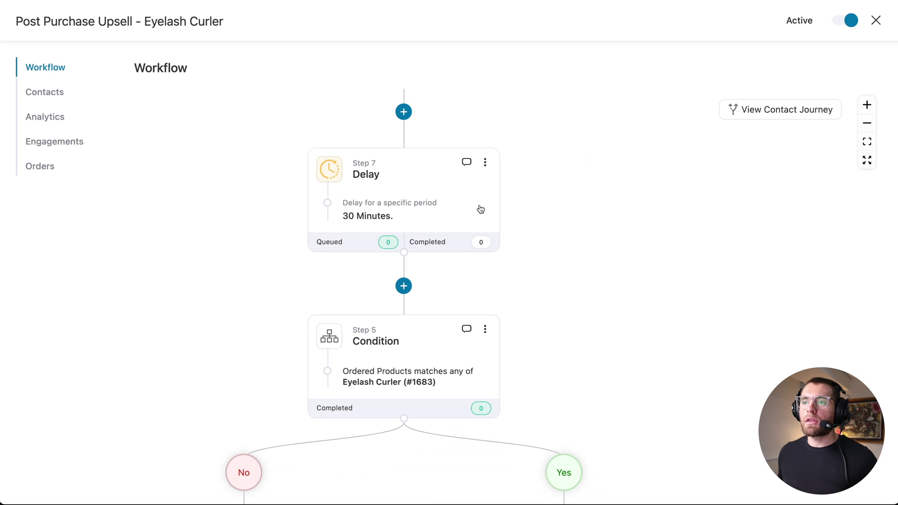
left_click_drag(641, 401, 627, 220)
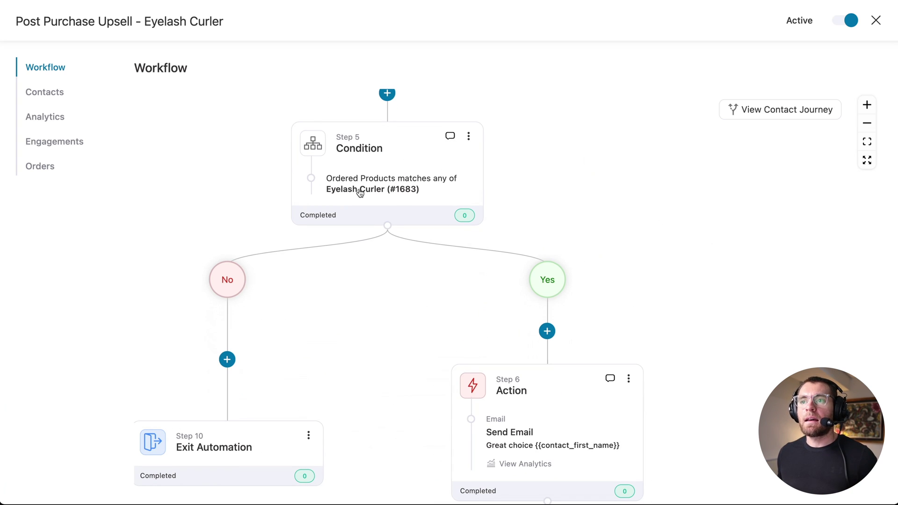
scroll(709, 353, "down", 3)
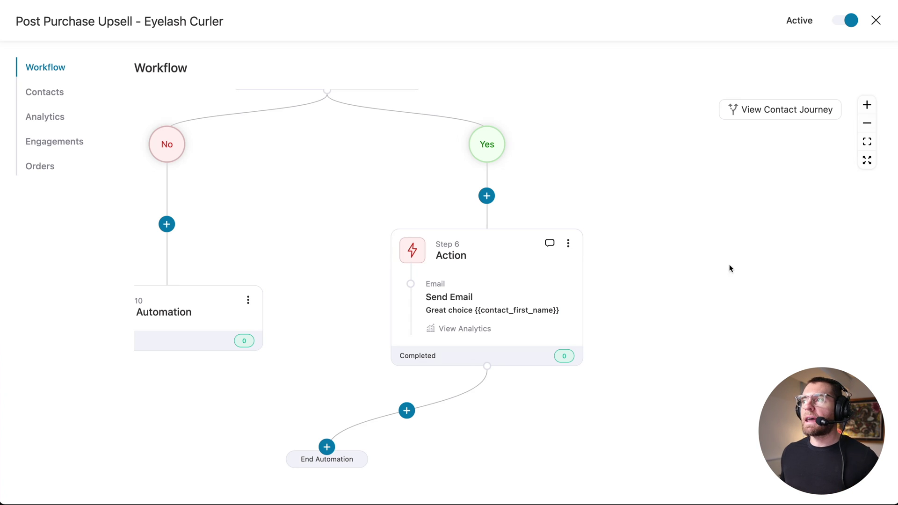
left_click(875, 21)
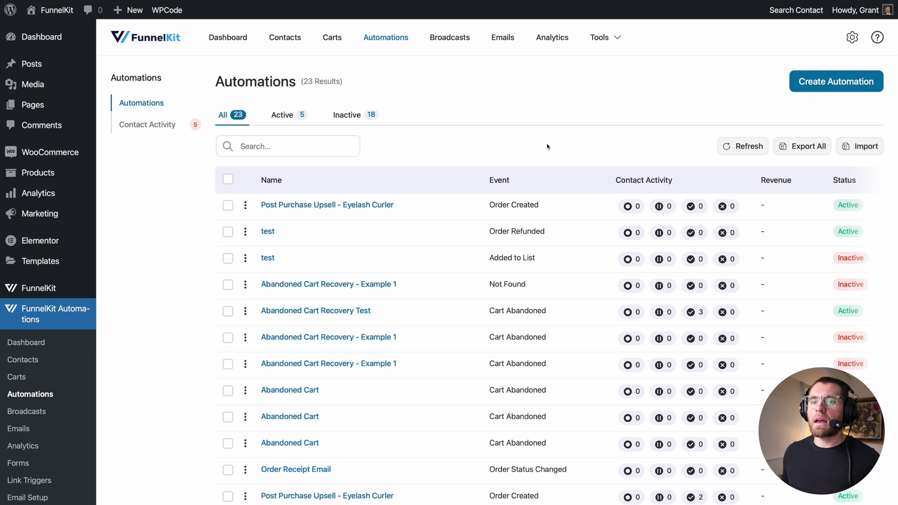
- Open the second contact's profile from the all-contacts list and view its purchase history
left_click(28, 360)
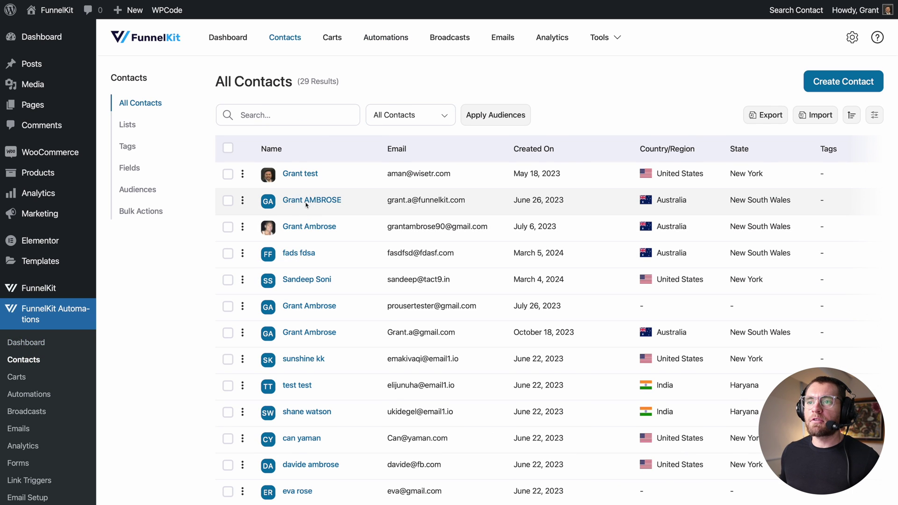
left_click(306, 201)
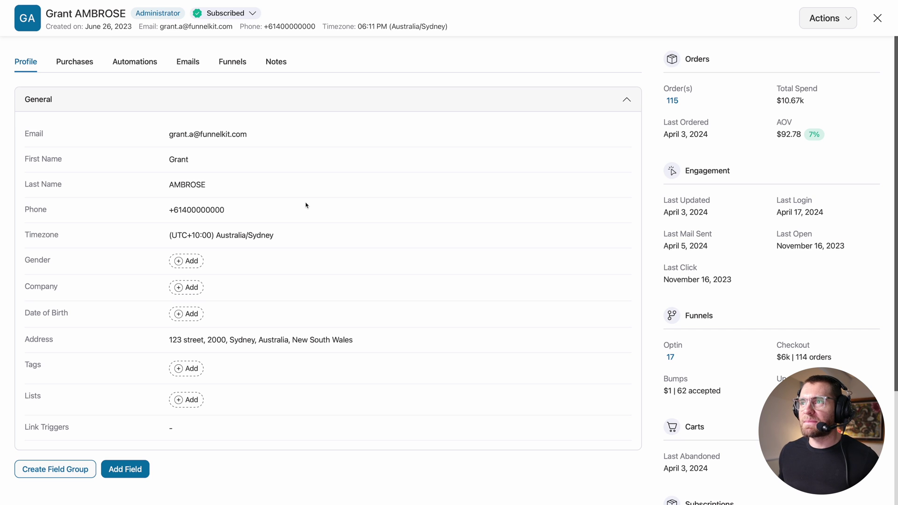
left_click(77, 64)
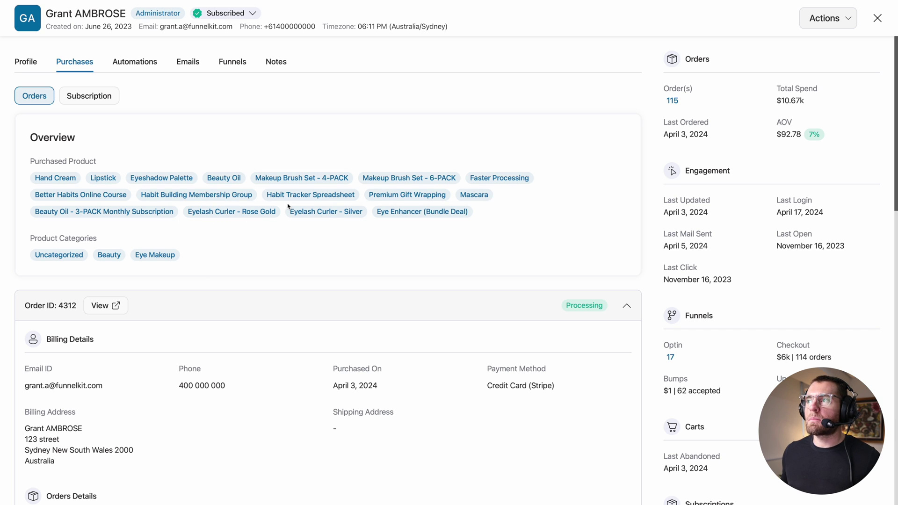
- Add the open contact to the first listed "Post Purchase Upsell - Eyelash Curler" automation
left_click(816, 26)
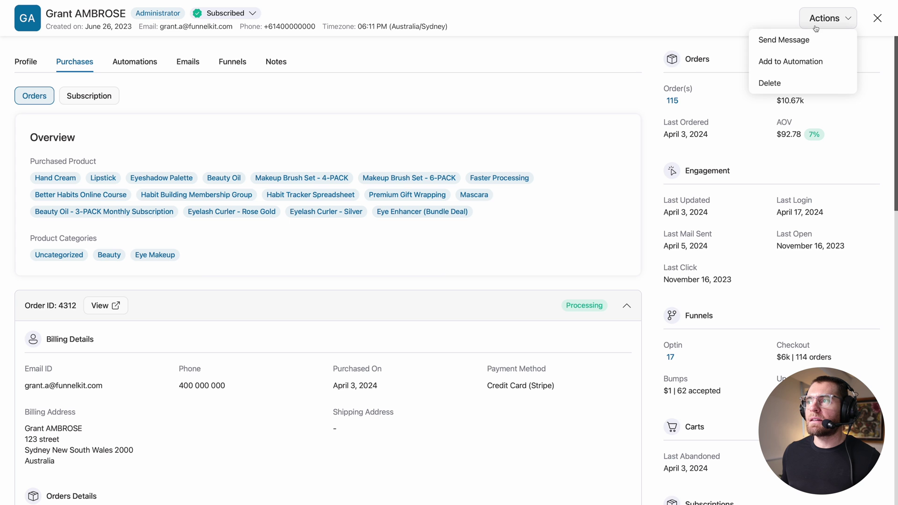
left_click(812, 61)
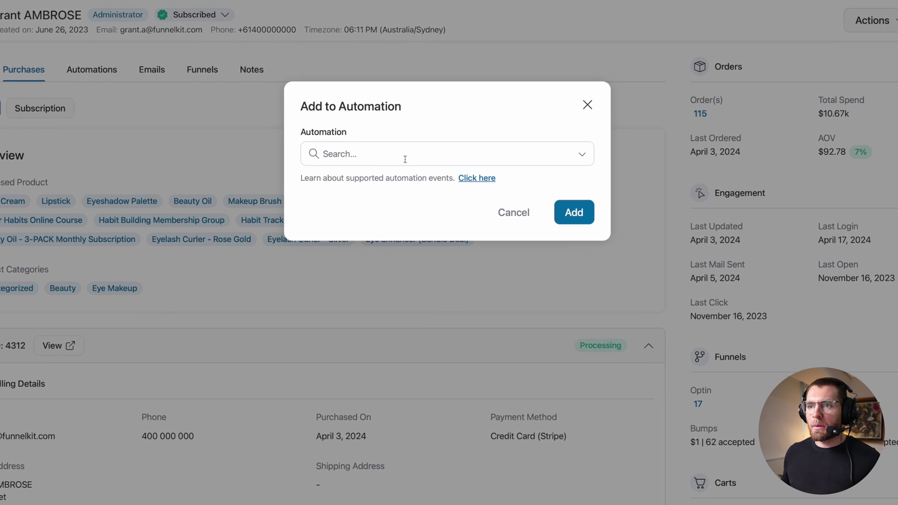
left_click(410, 141)
type("p")
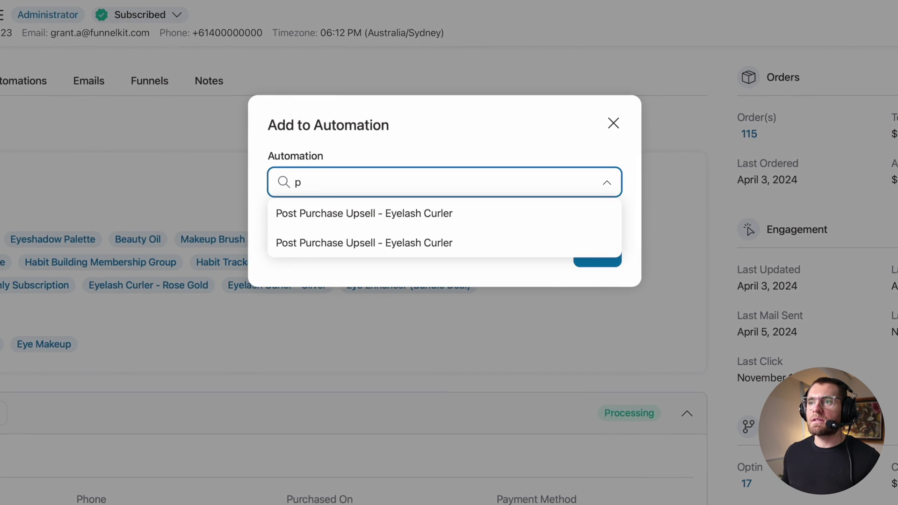
left_click(391, 217)
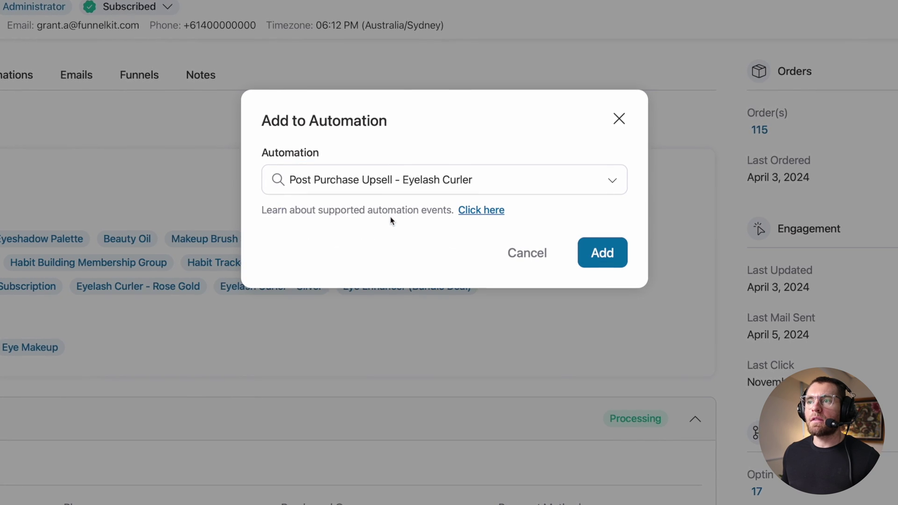
left_click(606, 251)
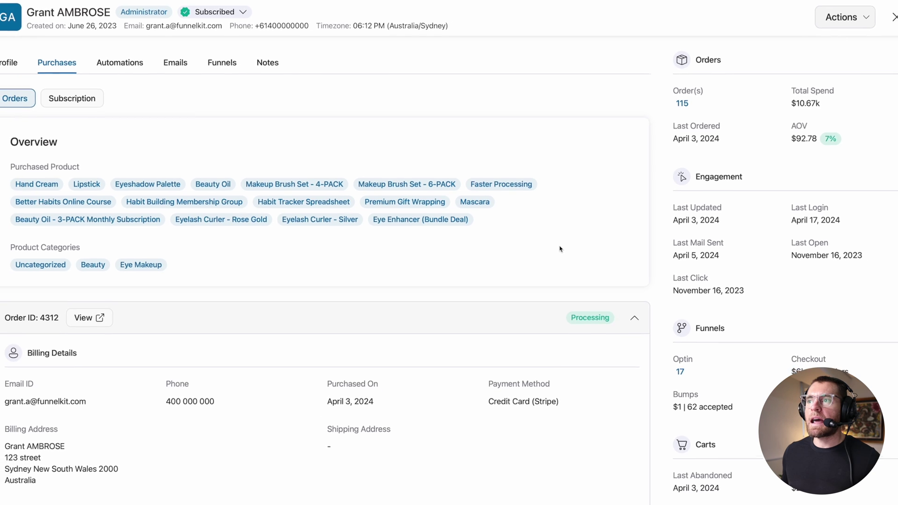
- View the open contact's automations and the journey through the newest "Post Purchase Upsell - Eyelash Curler" entry
left_click(144, 62)
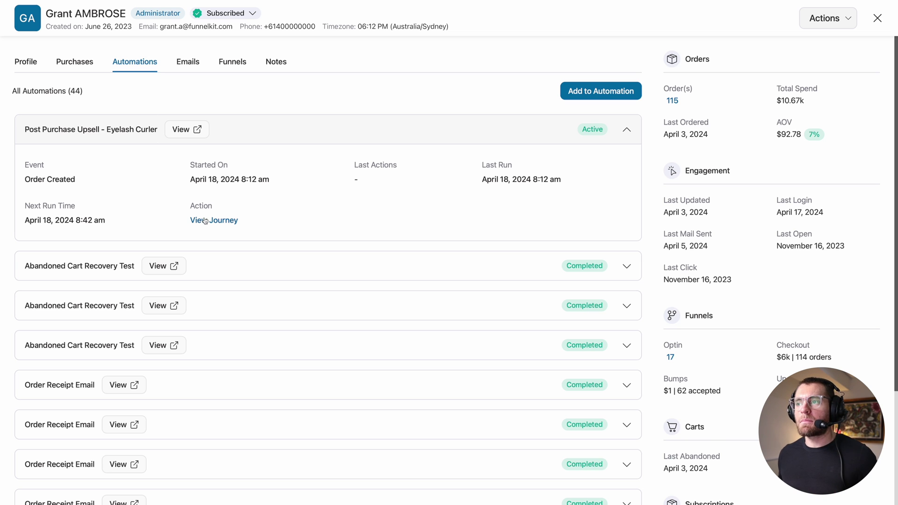
left_click(231, 222)
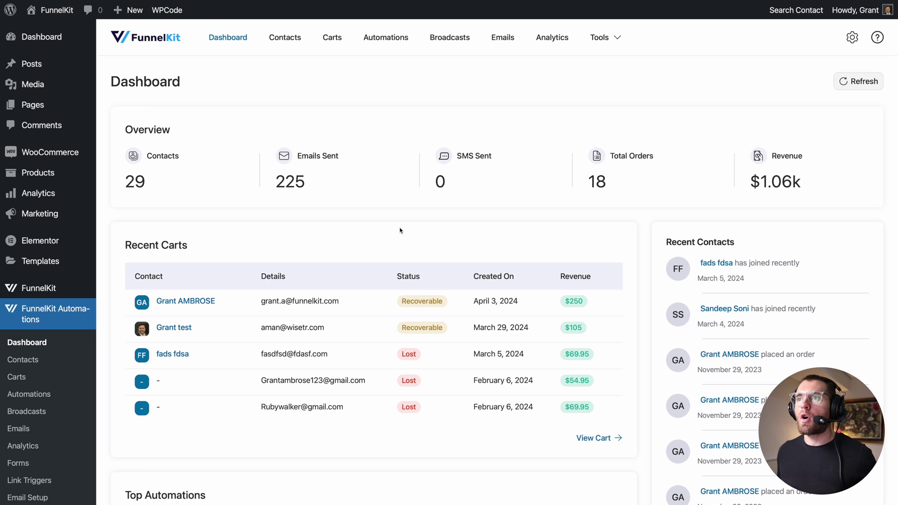
- Open the "Abandoned Cart (Copy)" automation and start editing the "Your cart is saved" email's design in the new Visual Builder
left_click(390, 43)
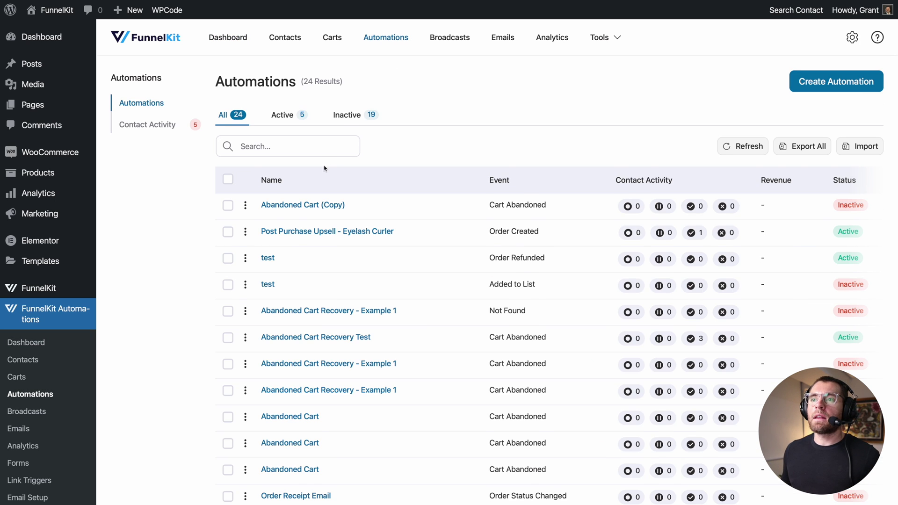
left_click(316, 200)
scroll(639, 200, "down", 4)
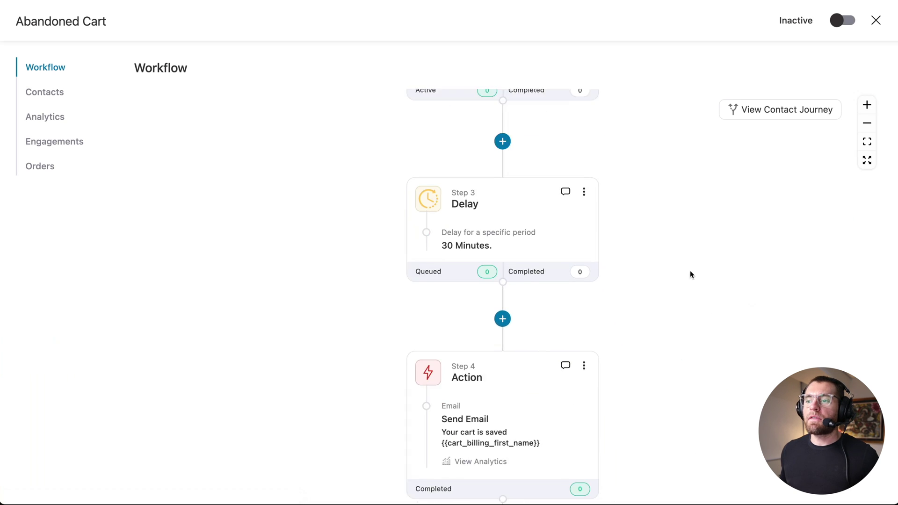
left_click(430, 331)
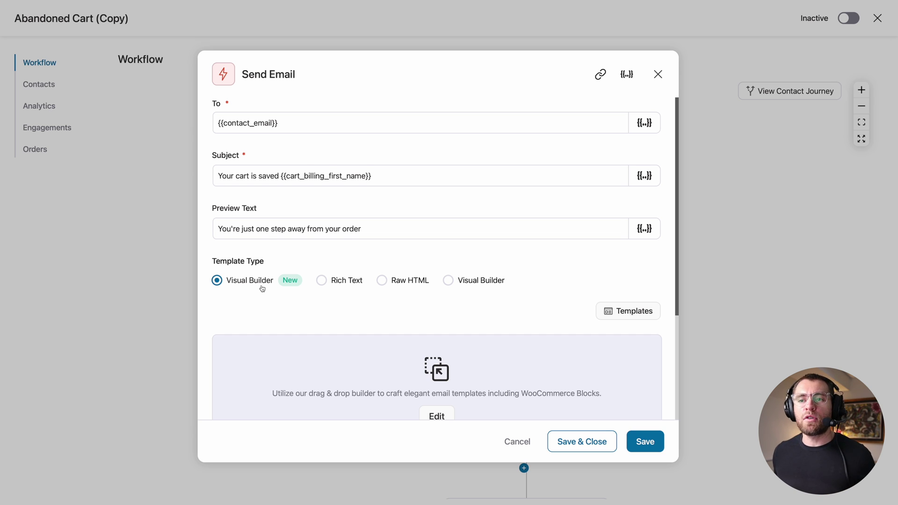
scroll(262, 289, "down", 2)
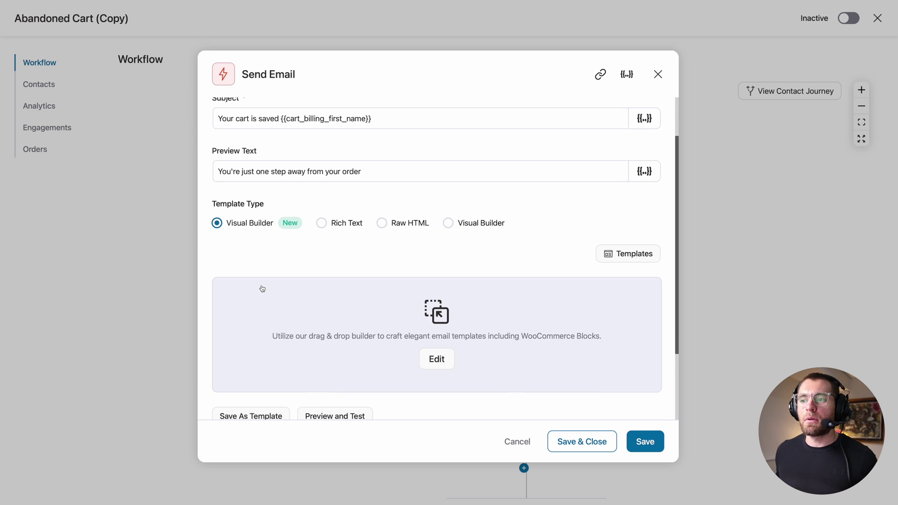
left_click(436, 355)
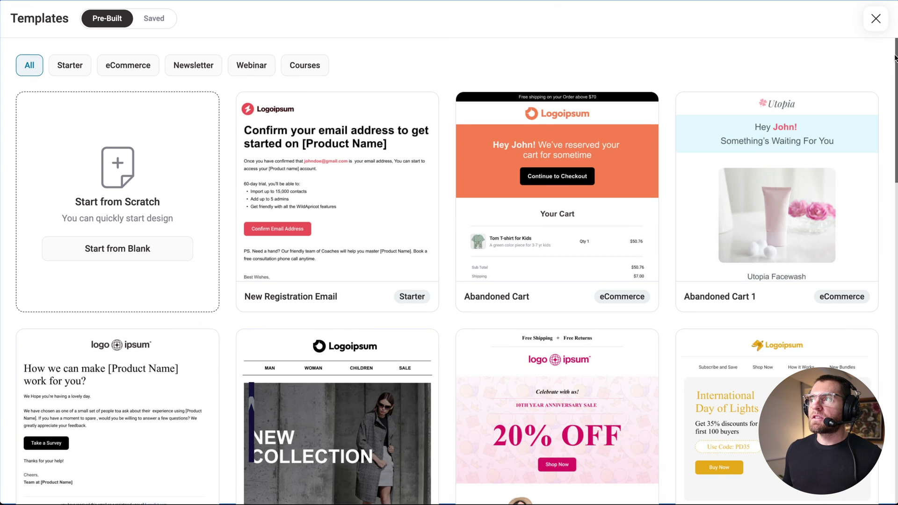
- Examine the whole collection of pre-built email templates, including the eCommerce, webinar, course and newsletter designs
scroll(870, 62, "down", 4)
scroll(449, 271, "down", 12)
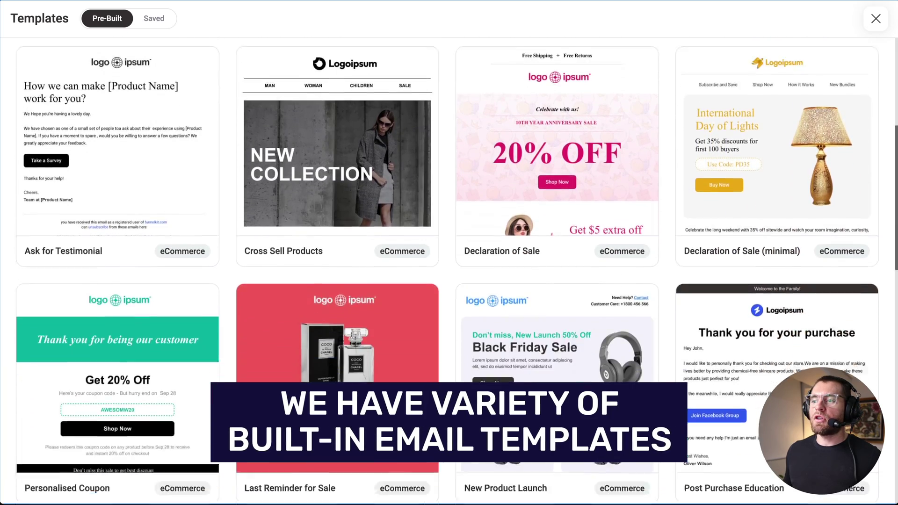
scroll(449, 272, "down", 6)
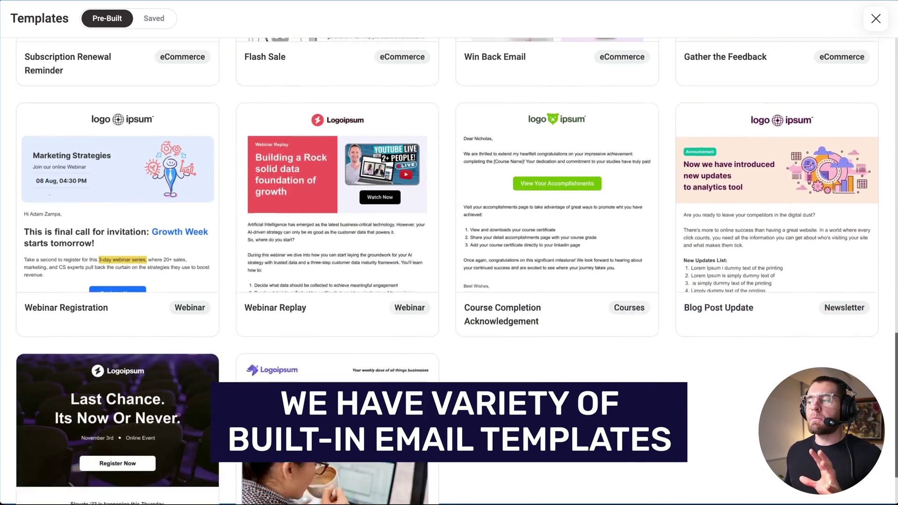
scroll(449, 271, "up", 12)
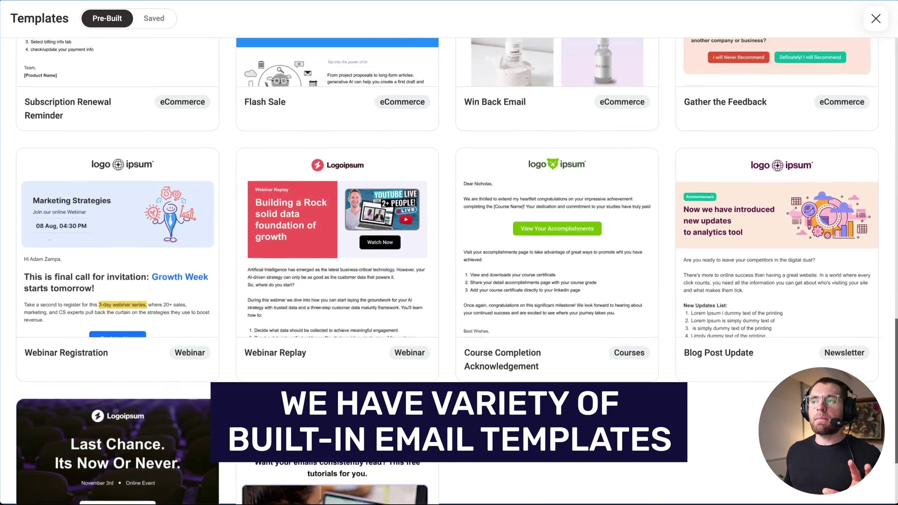
scroll(395, 66, "up", 9)
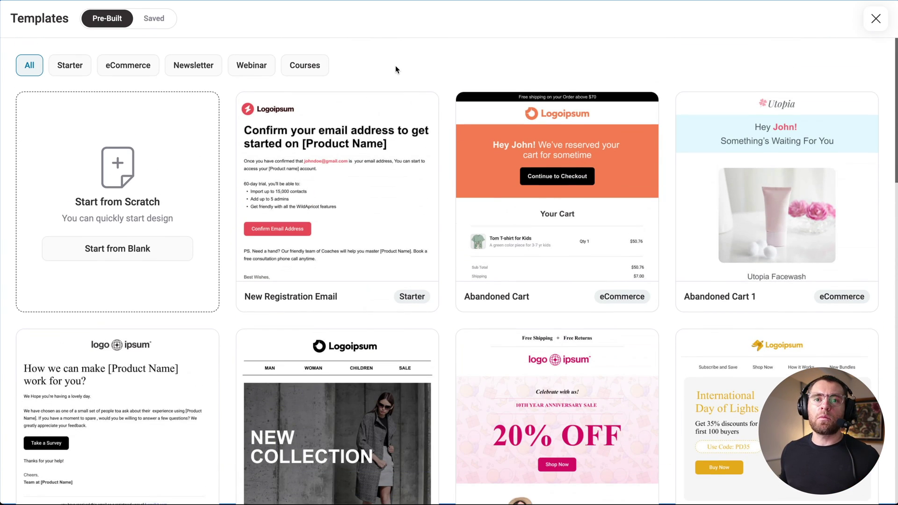
mouse_move(357, 154)
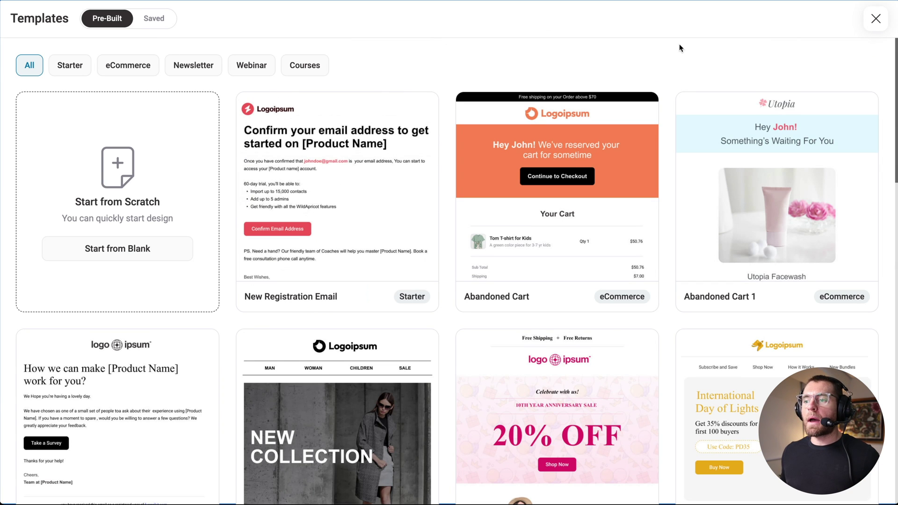
scroll(681, 47, "down", 1)
mouse_move(520, 180)
scroll(580, 166, "down", 3)
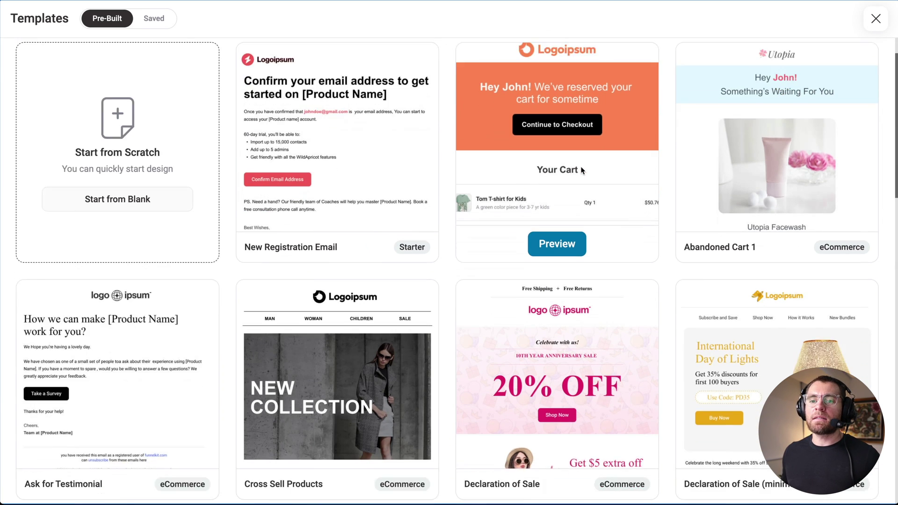
mouse_move(122, 325)
mouse_move(364, 312)
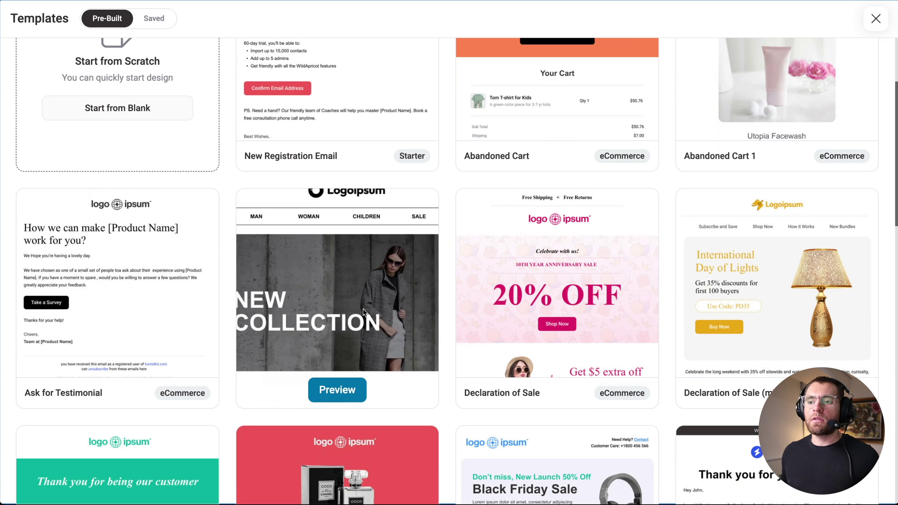
scroll(360, 311, "down", 6)
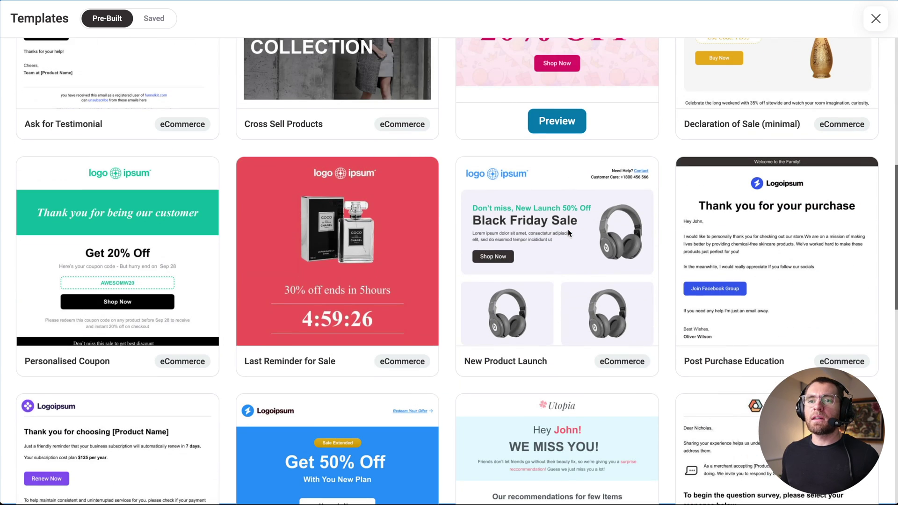
mouse_move(180, 290)
scroll(217, 288, "down", 6)
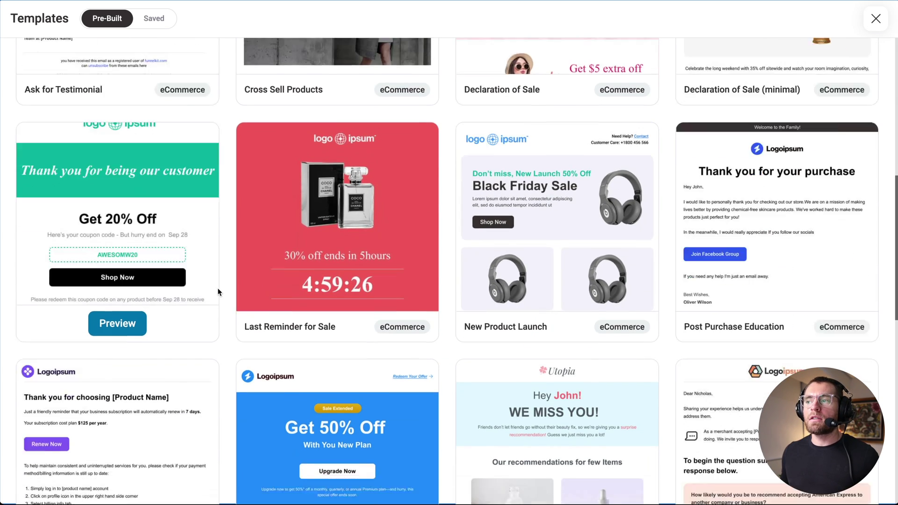
scroll(218, 290, "down", 4)
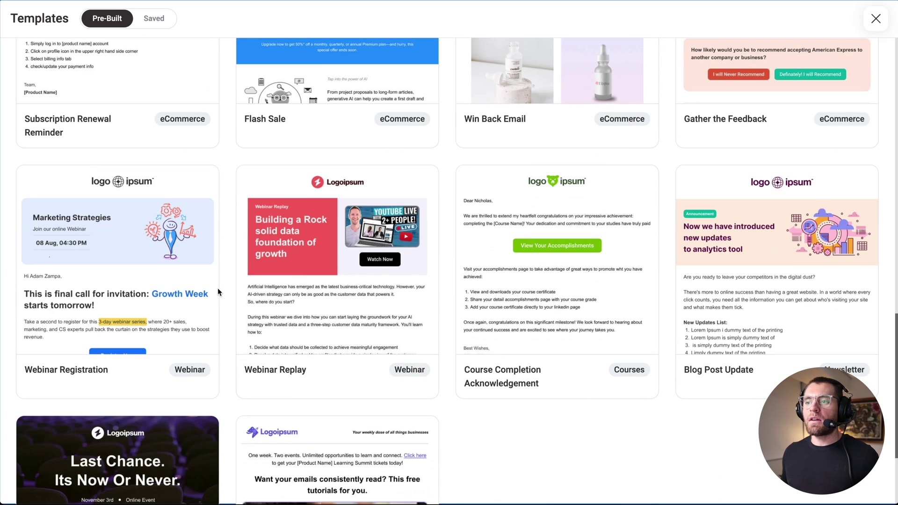
scroll(223, 288, "up", 20)
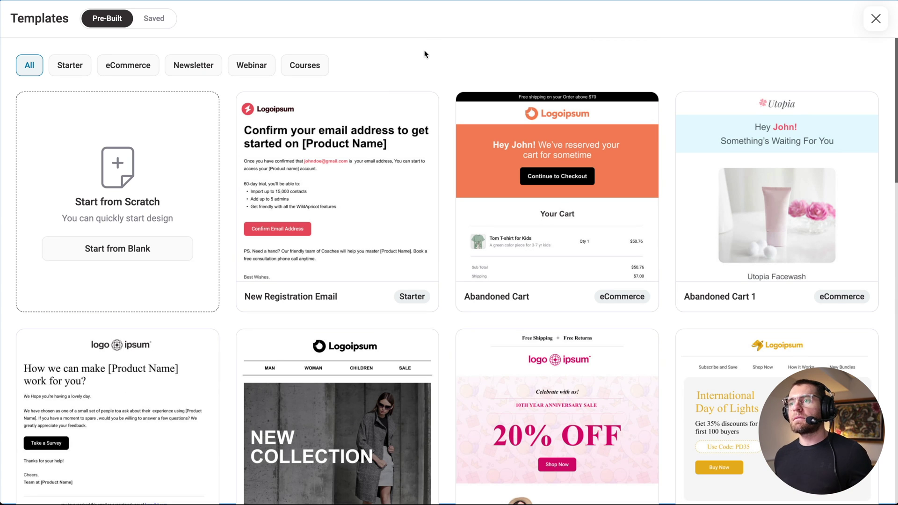
- Preview the pre-built "Abandoned Cart" template down to its end and import it into the email
mouse_move(761, 160)
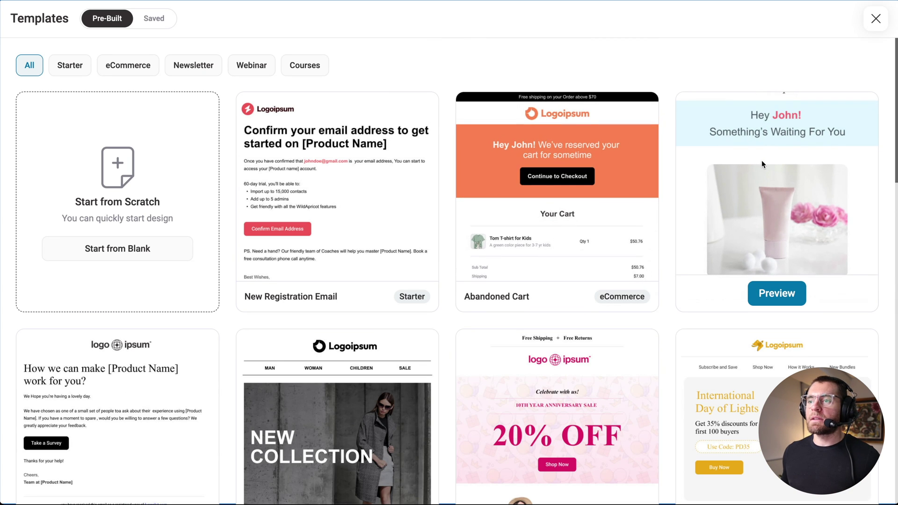
mouse_move(593, 217)
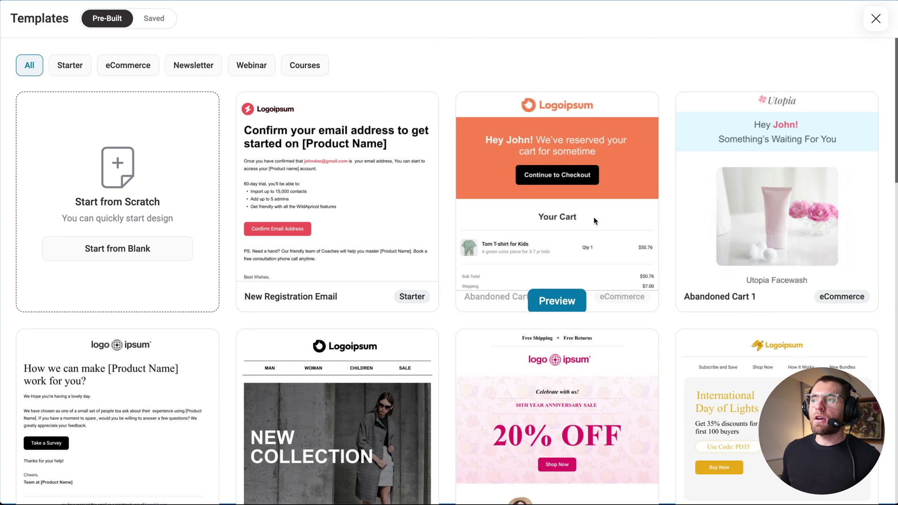
left_click(560, 293)
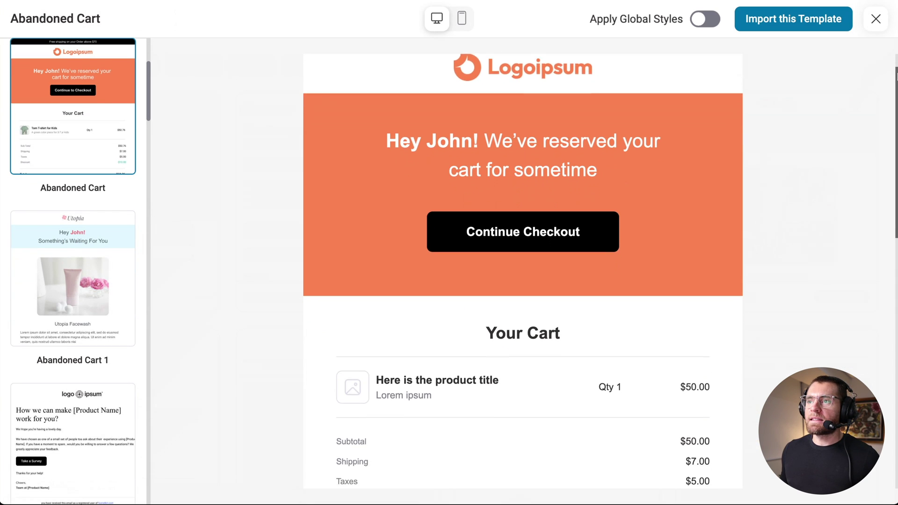
scroll(523, 271, "down", 10)
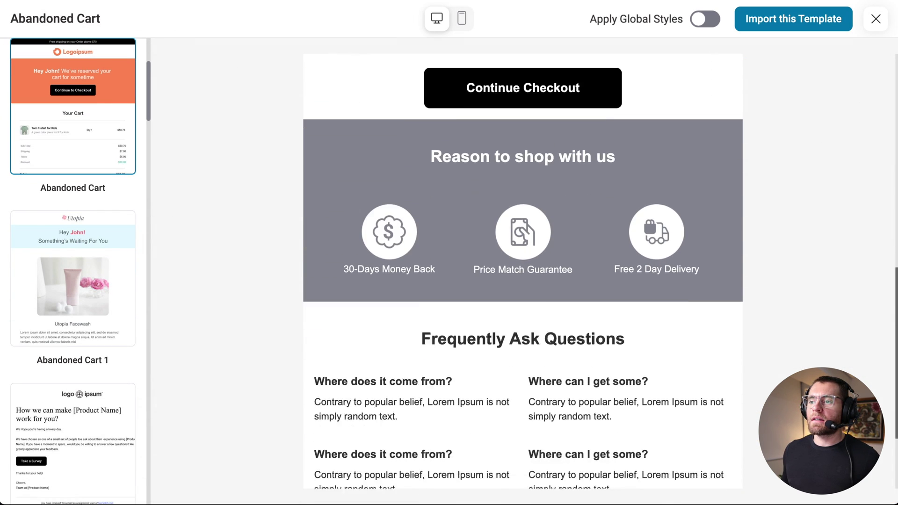
scroll(896, 48, "up", 12)
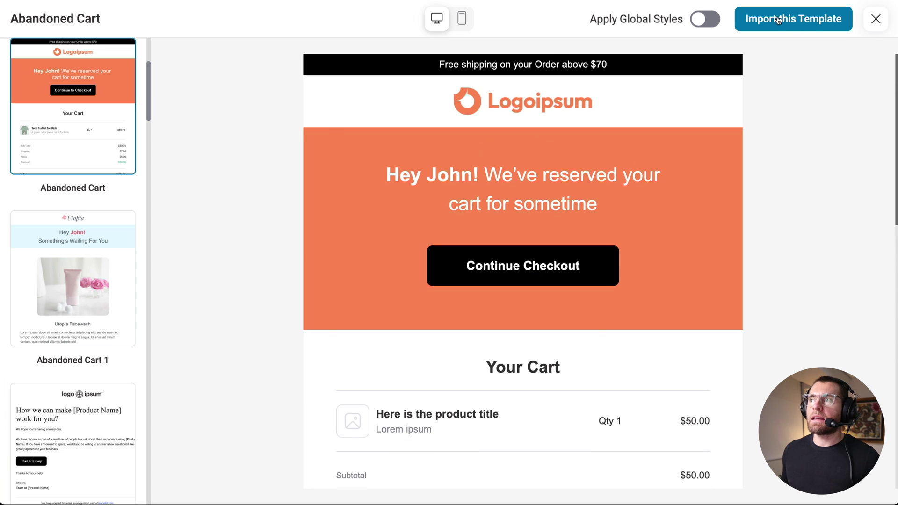
left_click(778, 19)
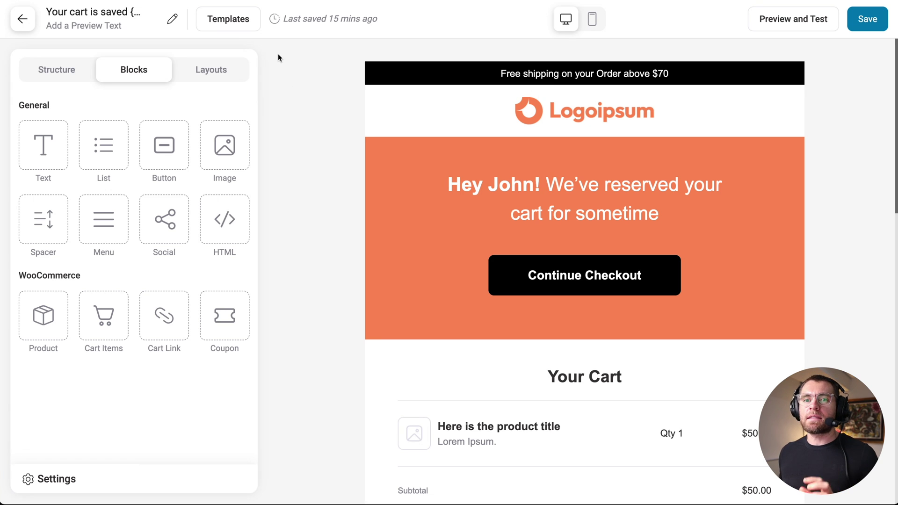
- Insert a full-width single-column row between the free shipping banner and the logo, then close its row settings
left_click(55, 68)
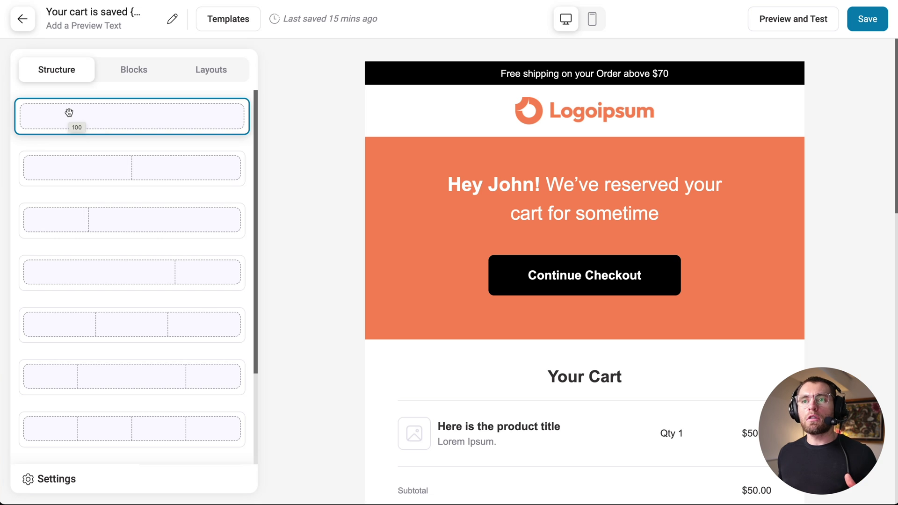
left_click_drag(55, 116, 339, 88)
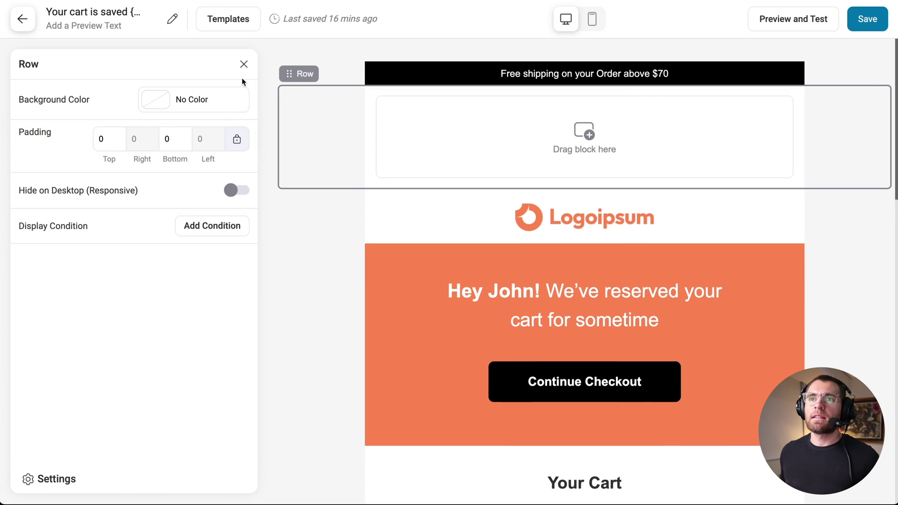
left_click(244, 63)
- Add a Text block to the empty row and enter "fasdfadsdsafasd" as its text
left_click(149, 68)
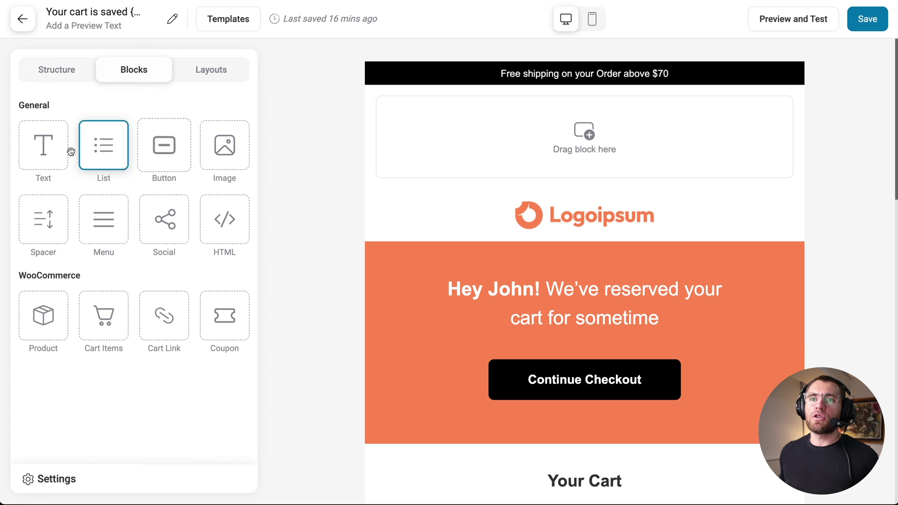
left_click_drag(66, 147, 573, 126)
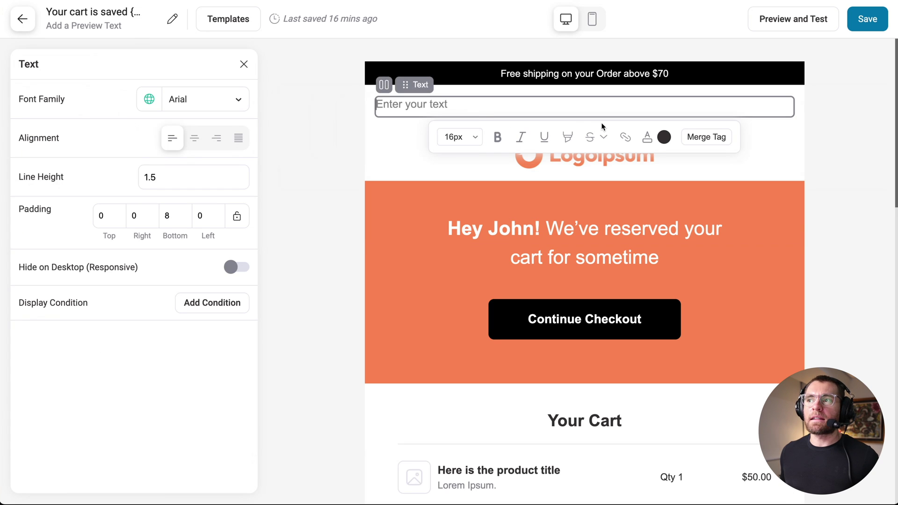
type("fasdfadsdsafasd")
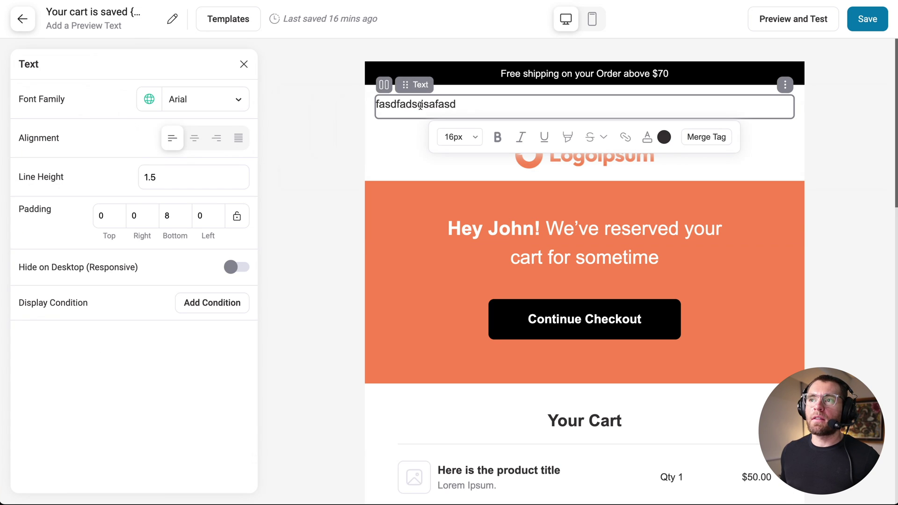
- Make the new text block's text bold and set its font size to 22px
double_click(420, 105)
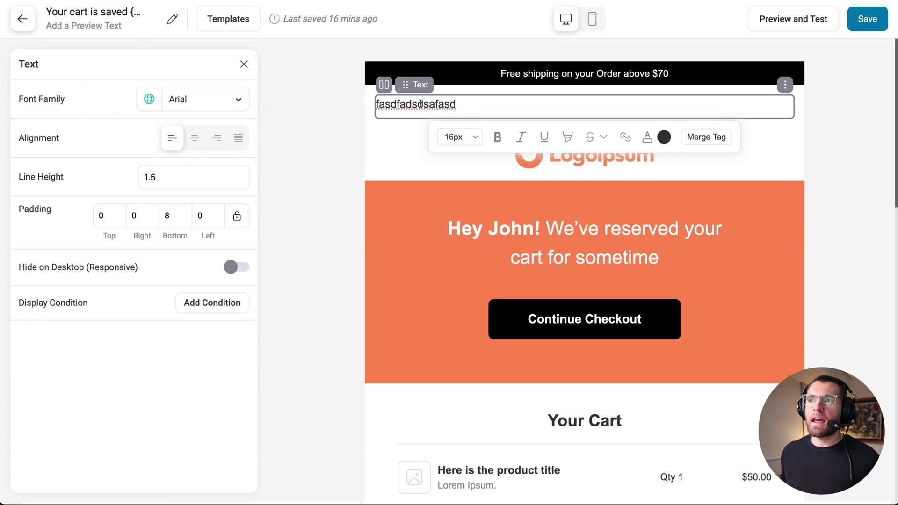
left_click(498, 136)
left_click(460, 137)
scroll(458, 280, "down", 1)
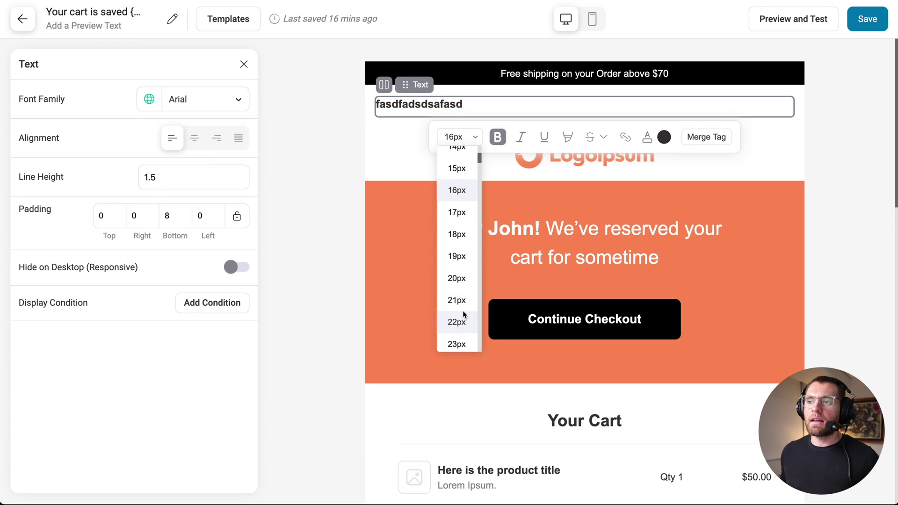
left_click(462, 319)
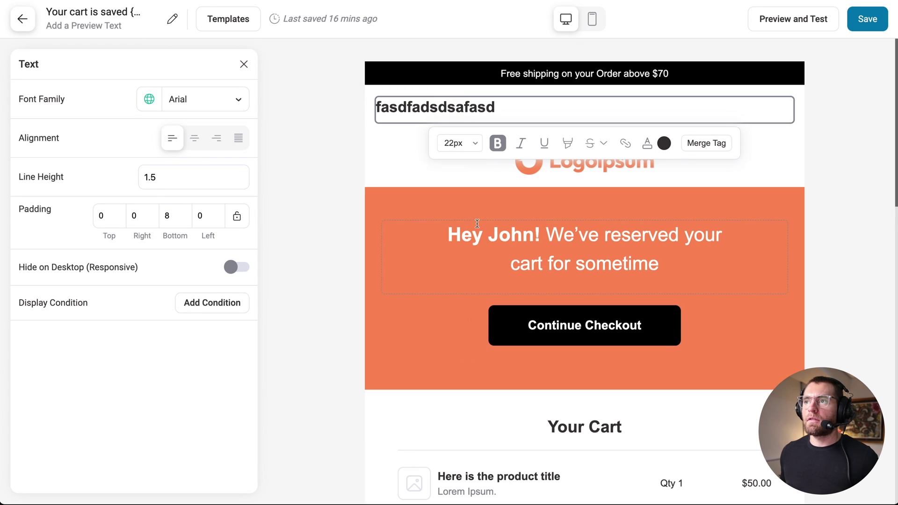
- Center the new text block's text and set its font family to Georgia
left_click(195, 137)
left_click(215, 98)
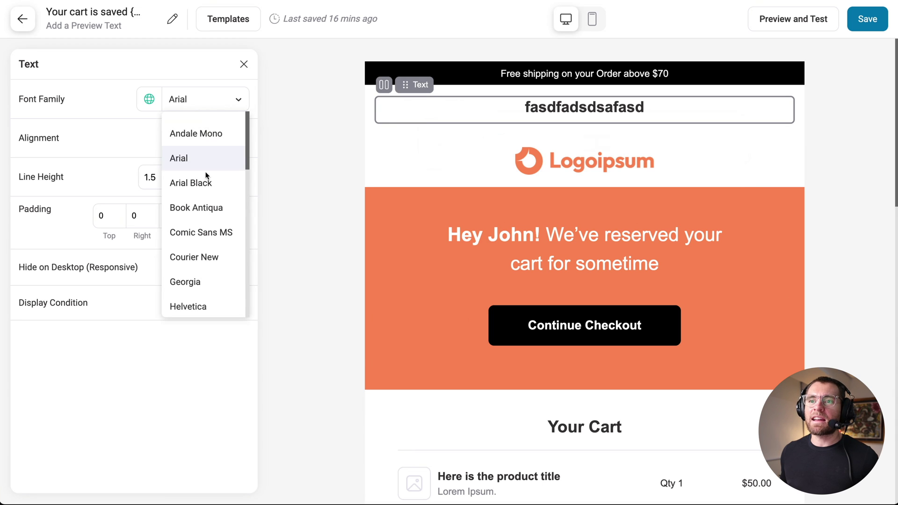
left_click(200, 280)
left_click(597, 114)
double_click(597, 113)
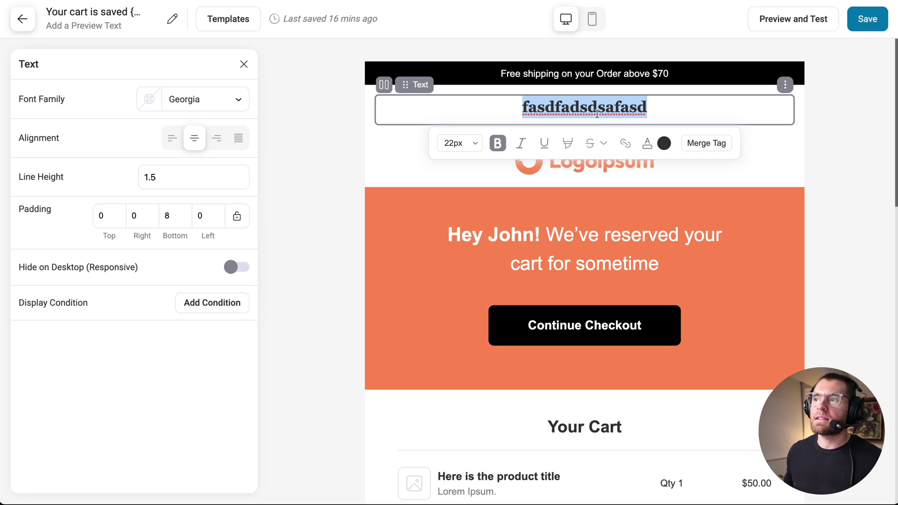
left_click(597, 114)
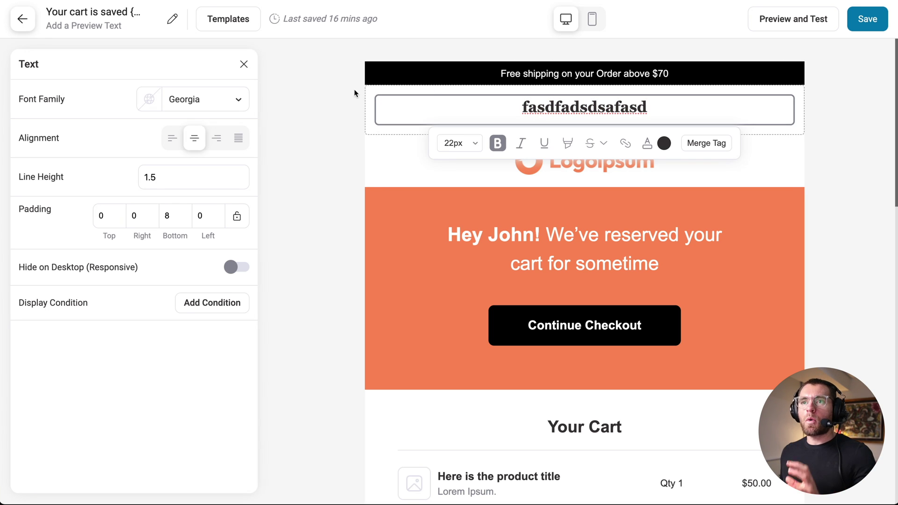
- Save the customized email design and exit the email builder and Send Email settings back to the workflow
left_click(244, 65)
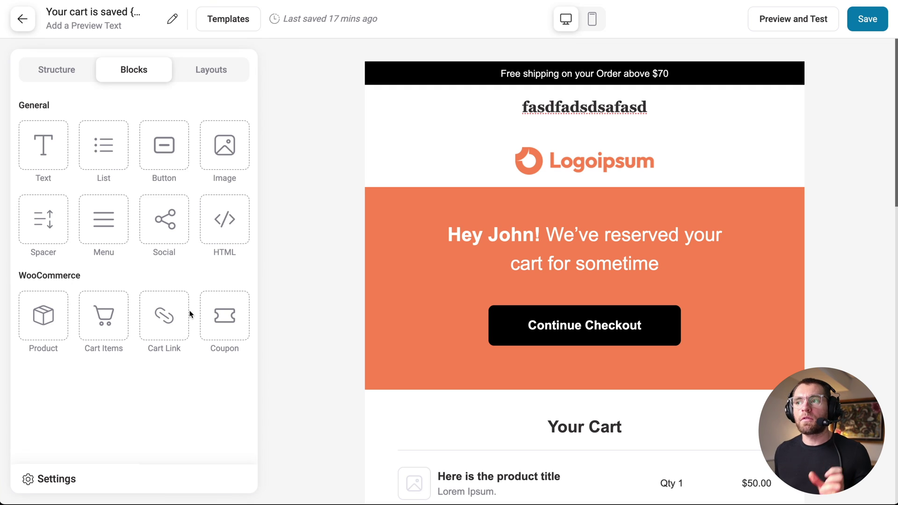
left_click(867, 19)
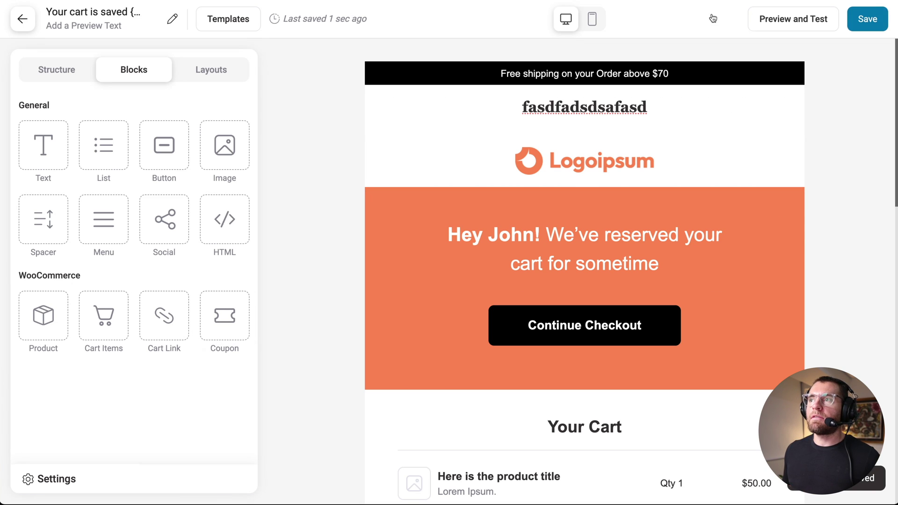
left_click(22, 19)
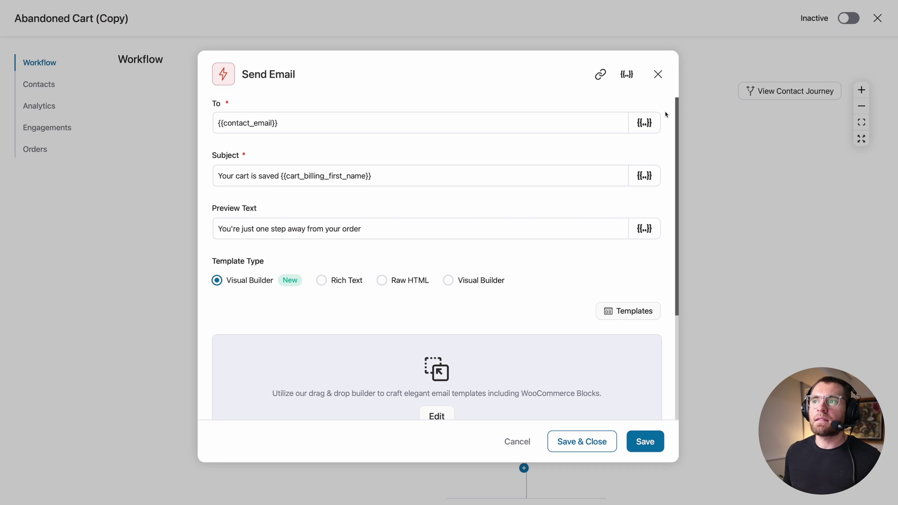
left_click(658, 74)
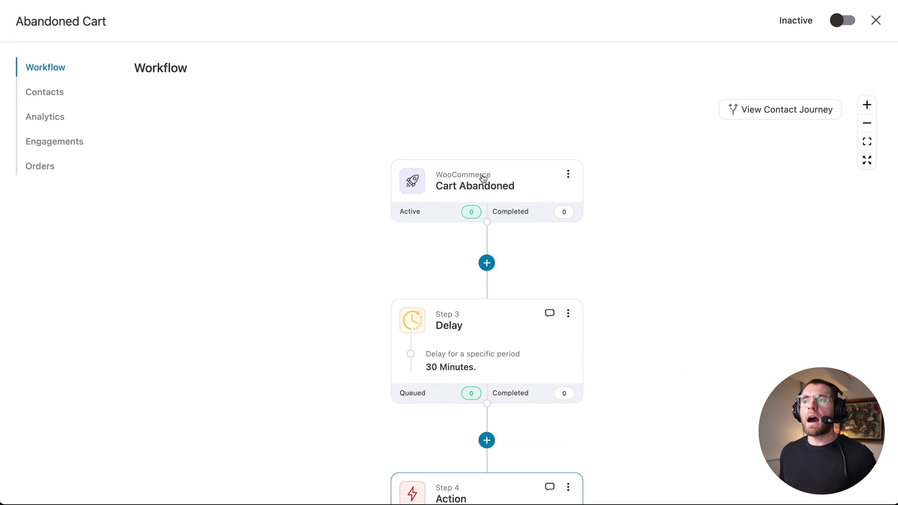
- Reopen the design of the Step 4 Send Email action in the Abandoned Cart workflow for editing
left_click_drag(644, 305, 647, 213)
scroll(649, 409, "down", 8)
scroll(580, 335, "right", 2)
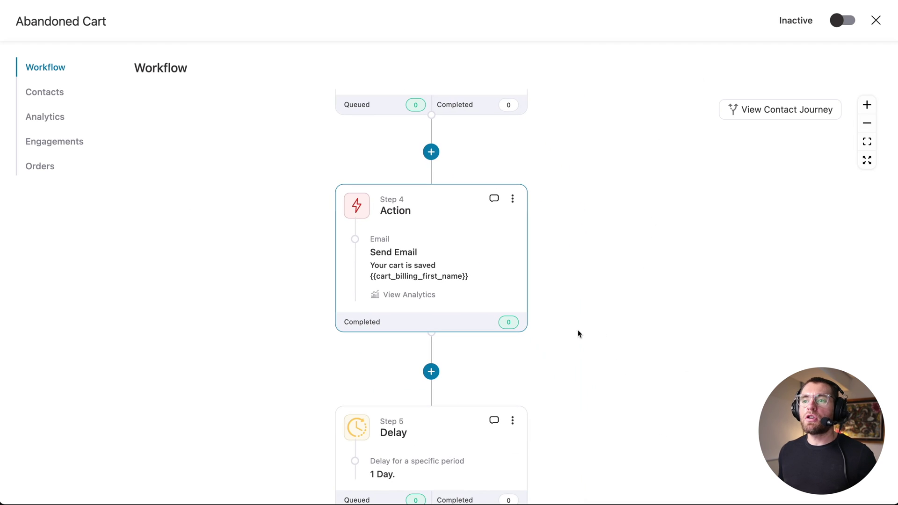
left_click(429, 251)
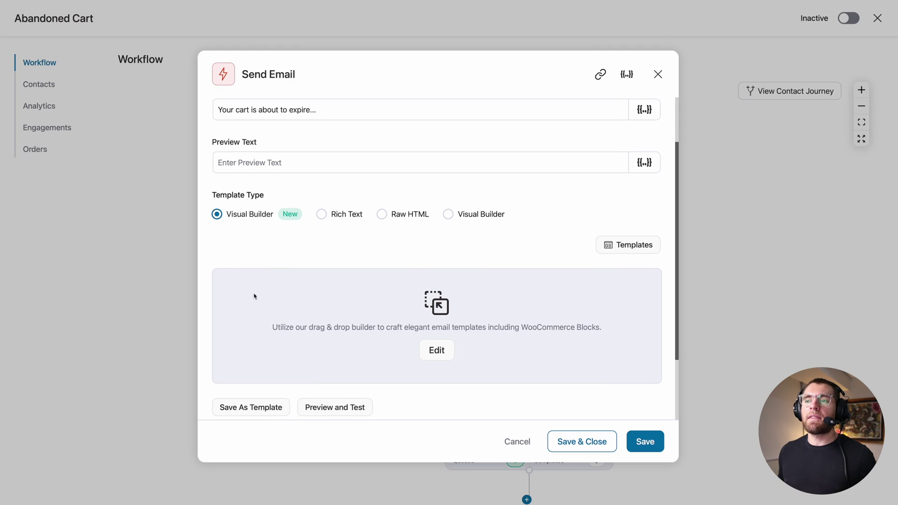
left_click(437, 350)
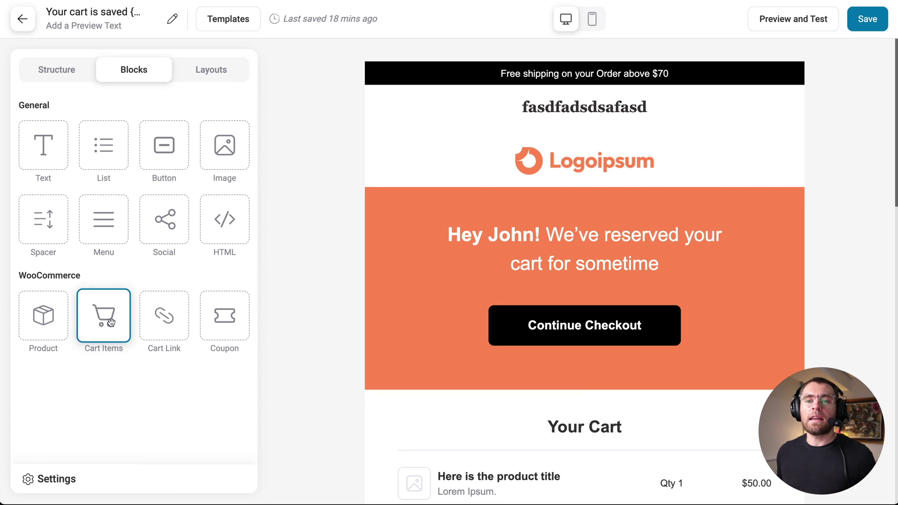
- Inspect the Cart Items block under the Your Cart heading and its settings, then close them
scroll(359, 325, "down", 5)
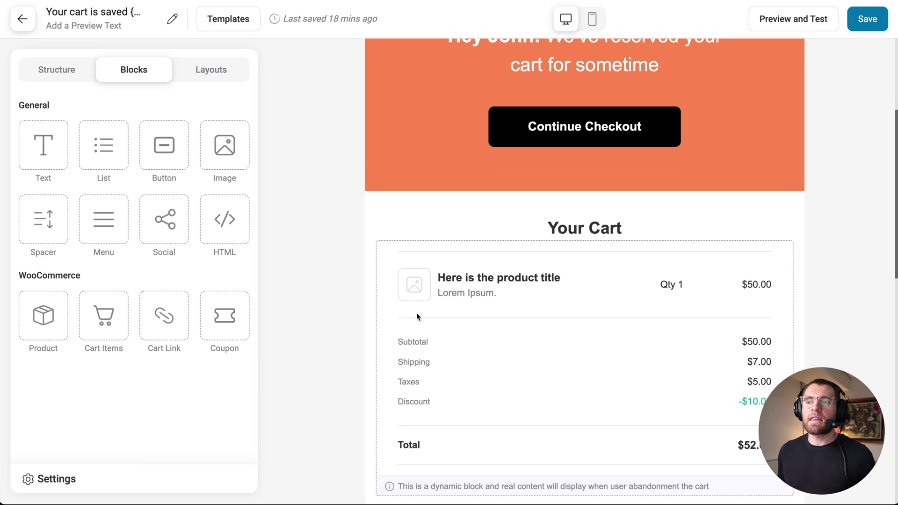
left_click(391, 305)
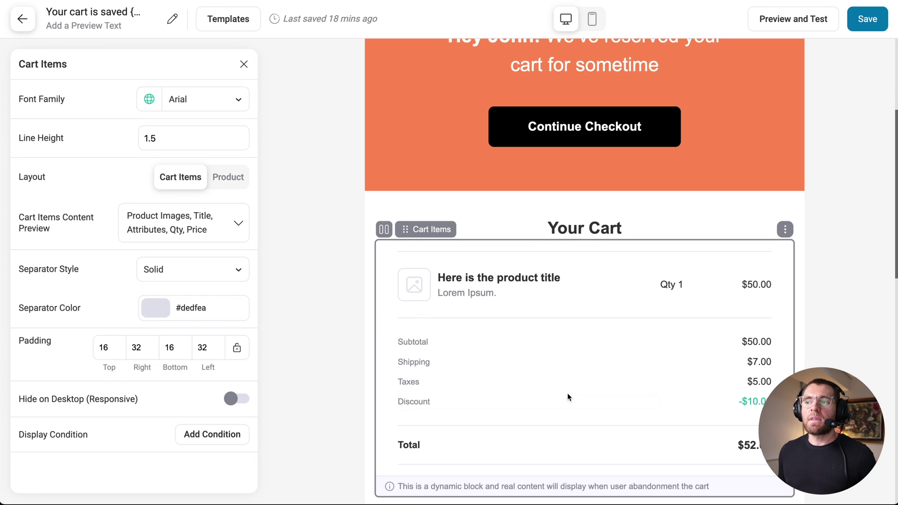
left_click(478, 341)
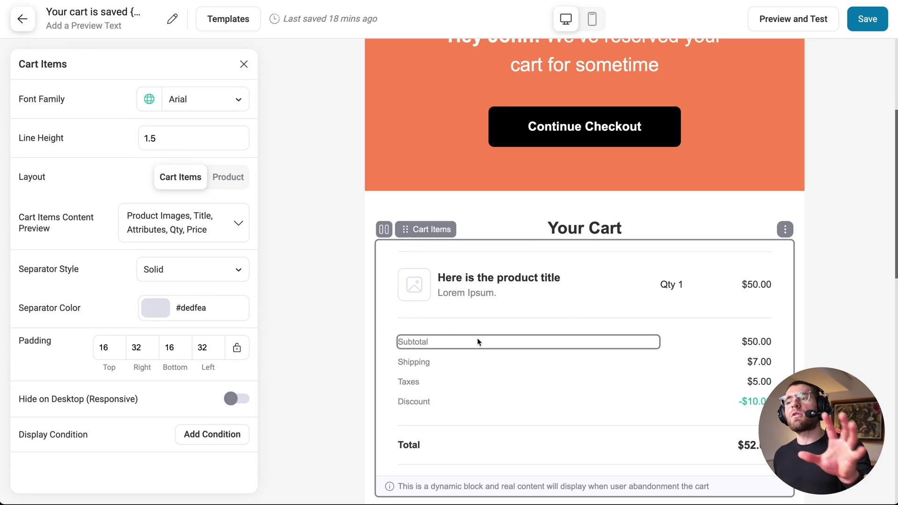
left_click(290, 100)
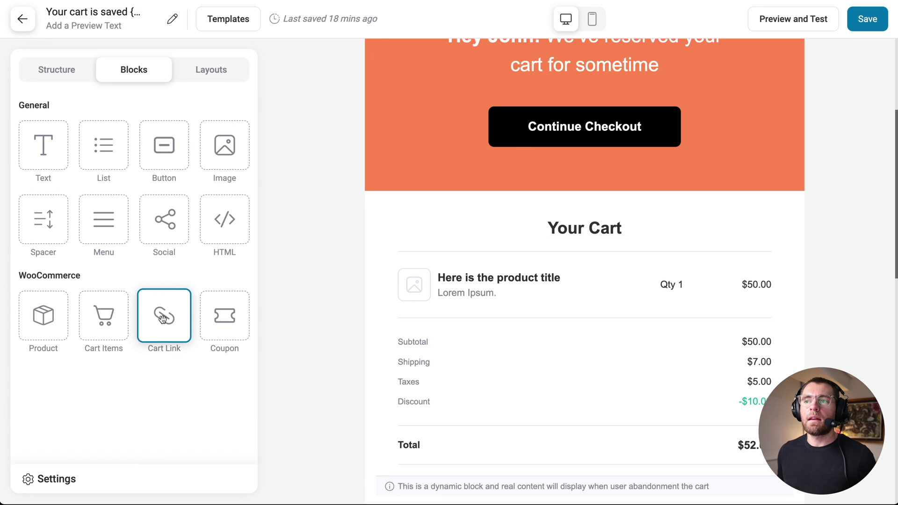
- Add a Cart Link block below the existing Continue Checkout button in the orange section
left_click_drag(164, 316, 566, 265)
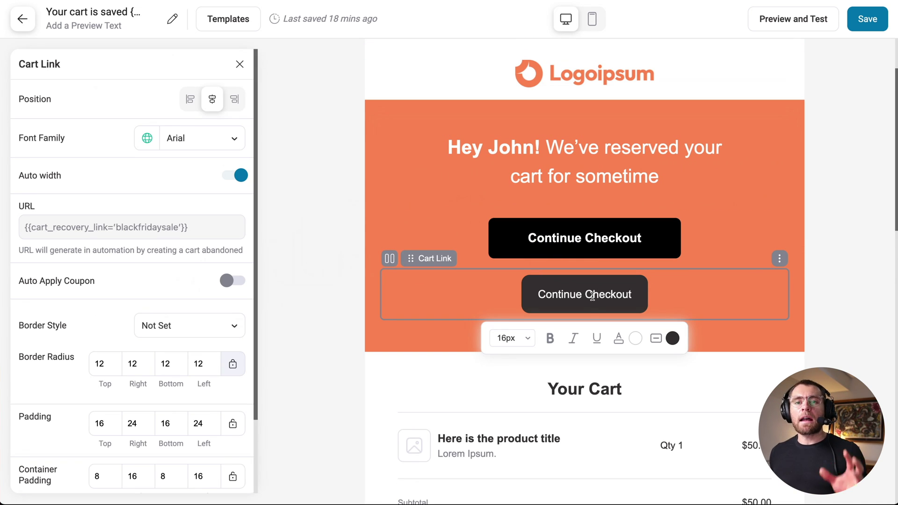
scroll(592, 296, "down", 1)
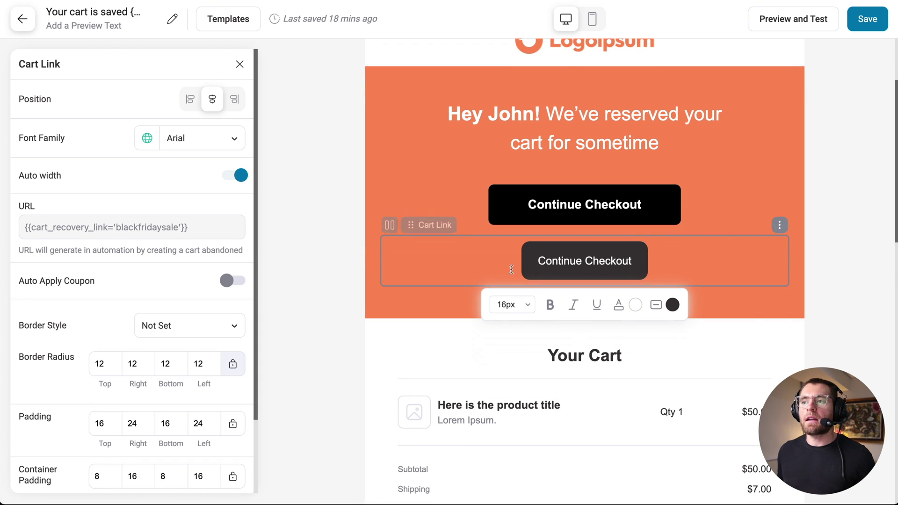
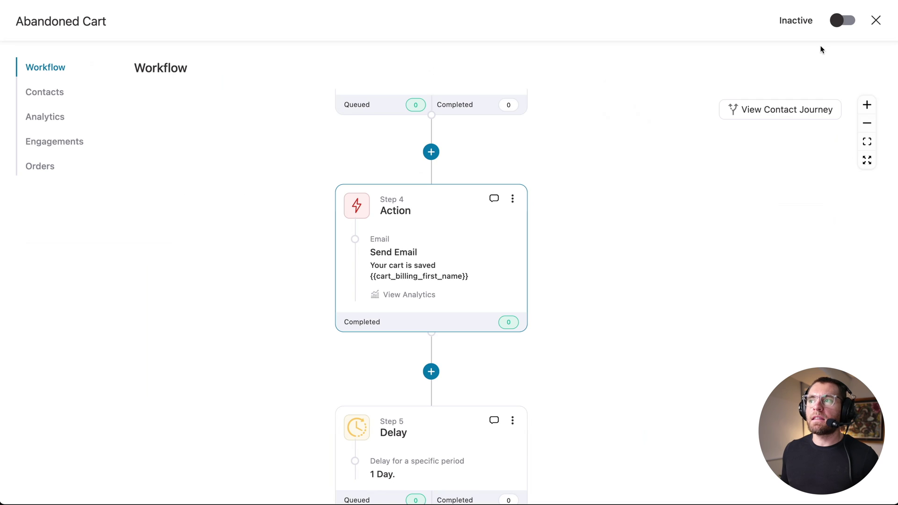
- Leave the Abandoned Cart workflow and create a new automation from scratch named "Order Receipt Email"
left_click(880, 22)
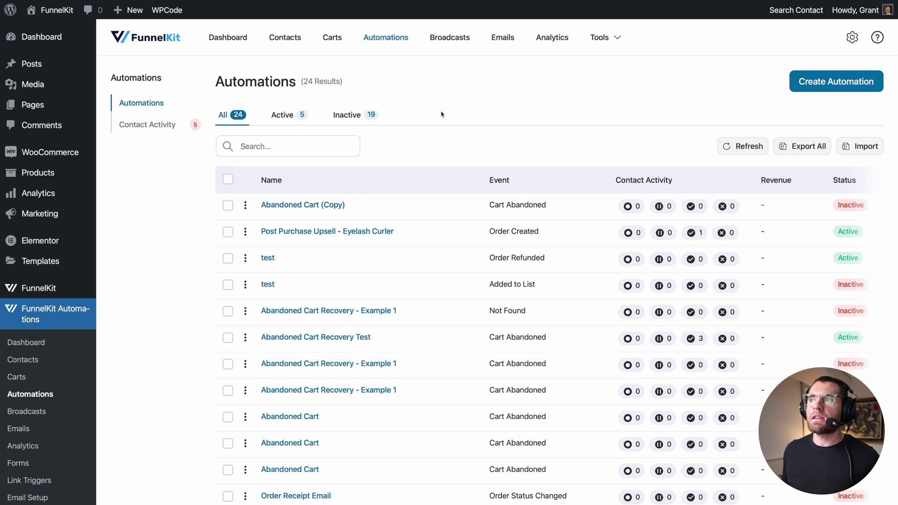
left_click(840, 87)
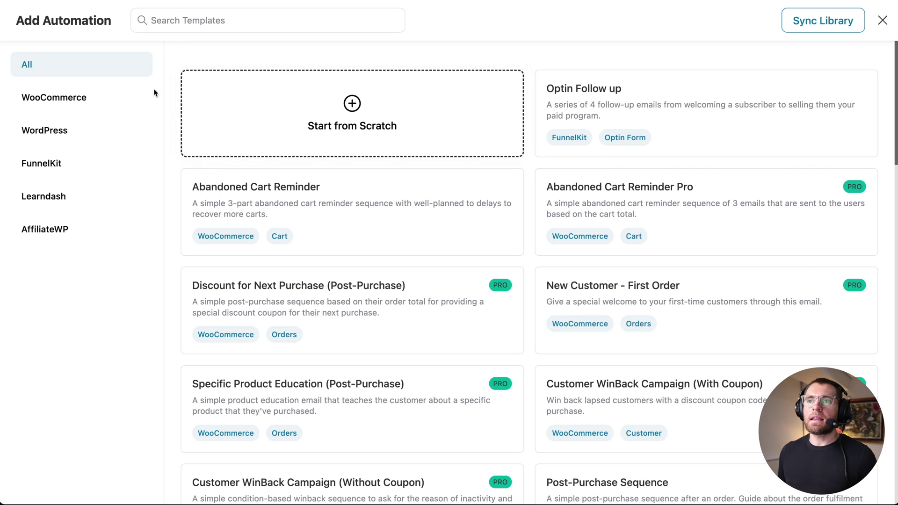
left_click(342, 108)
type("Order Receipt Email")
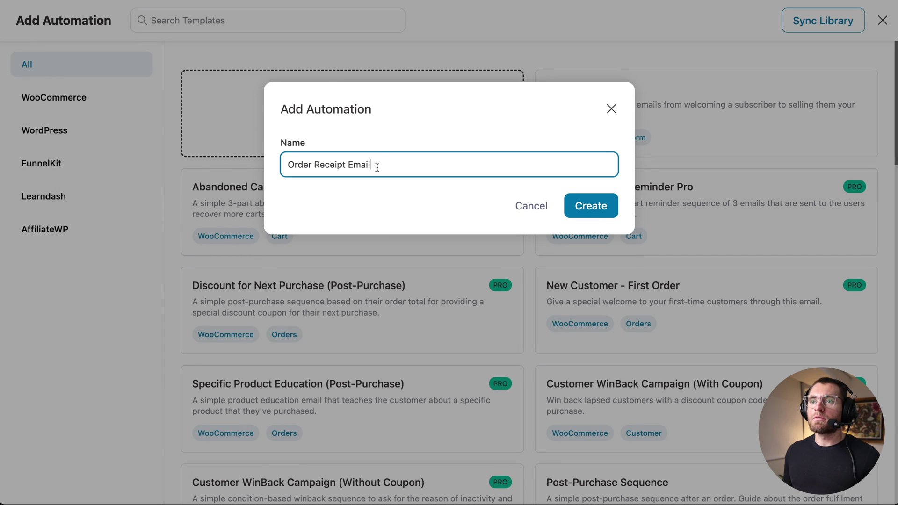
left_click(590, 206)
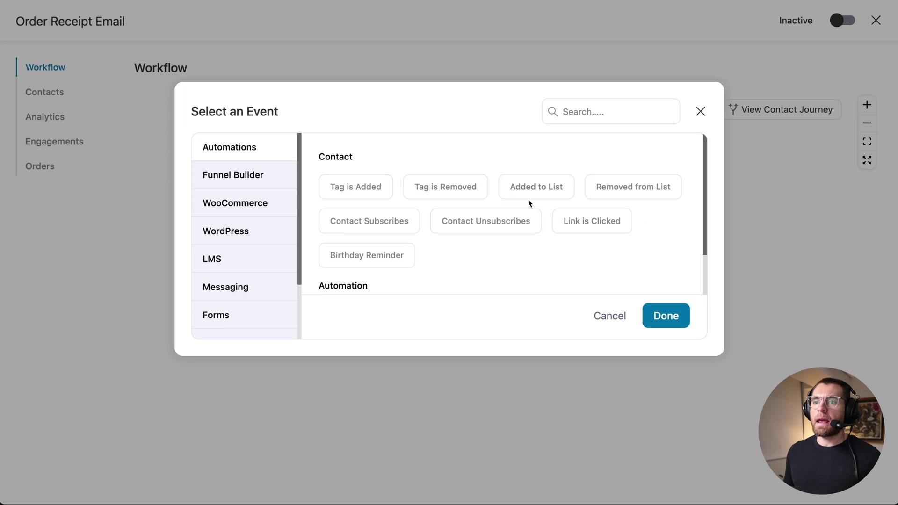
- Choose the WooCommerce event Order Status Changed as the automation's trigger
left_click(242, 202)
scroll(538, 230, "down", 1)
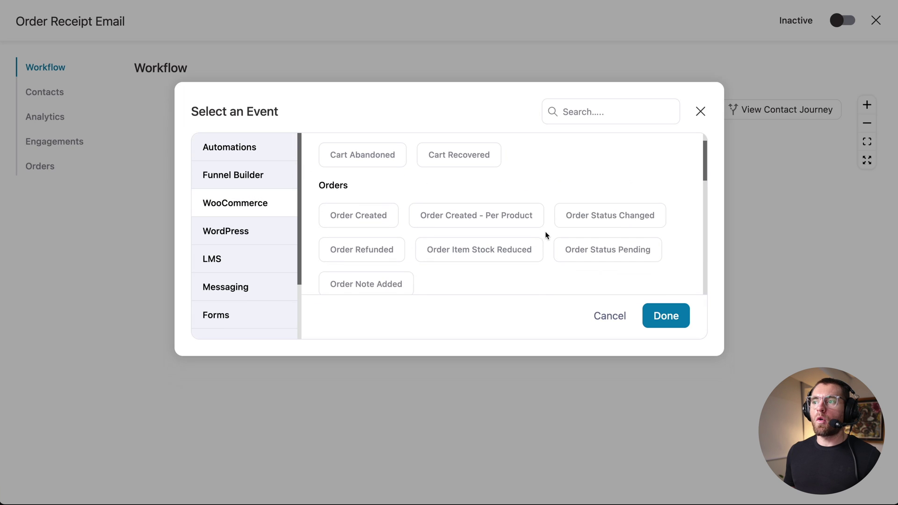
left_click(616, 225)
left_click(667, 316)
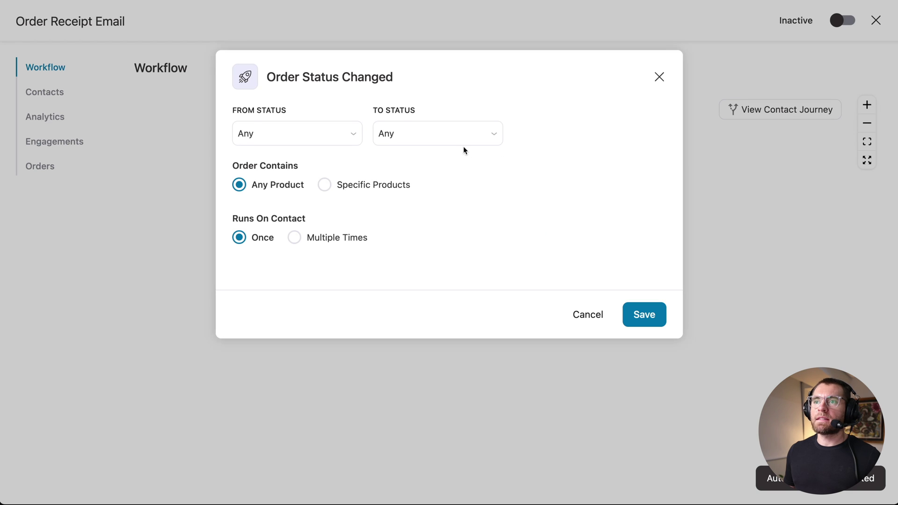
- Set the trigger's target status to Processing, let it run multiple times per contact, and save it
left_click(443, 133)
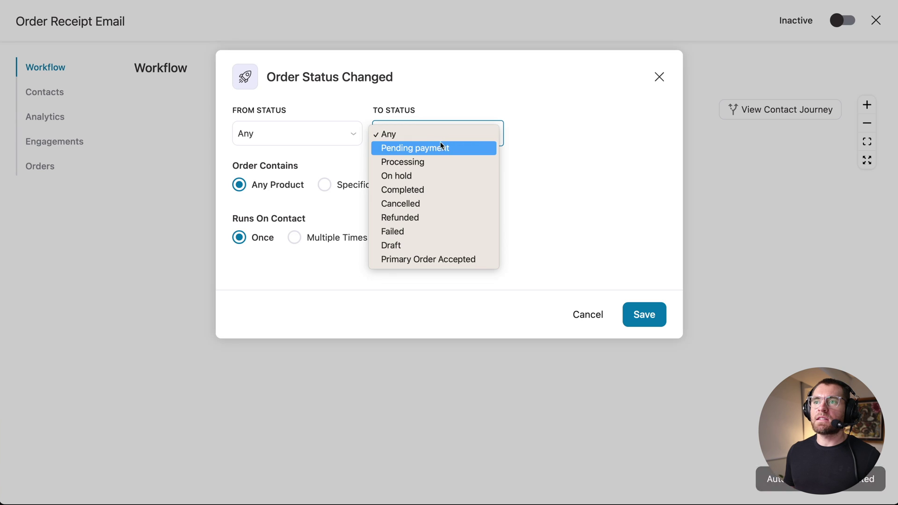
left_click(439, 159)
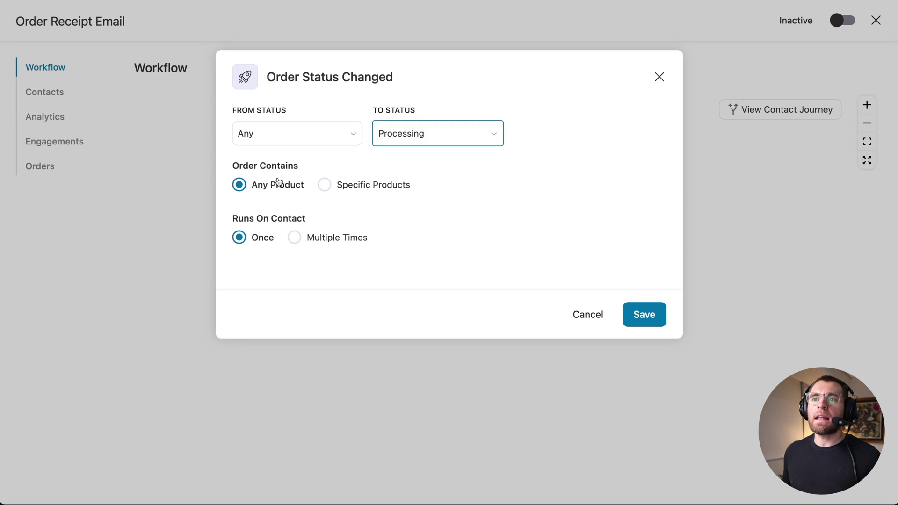
left_click(294, 237)
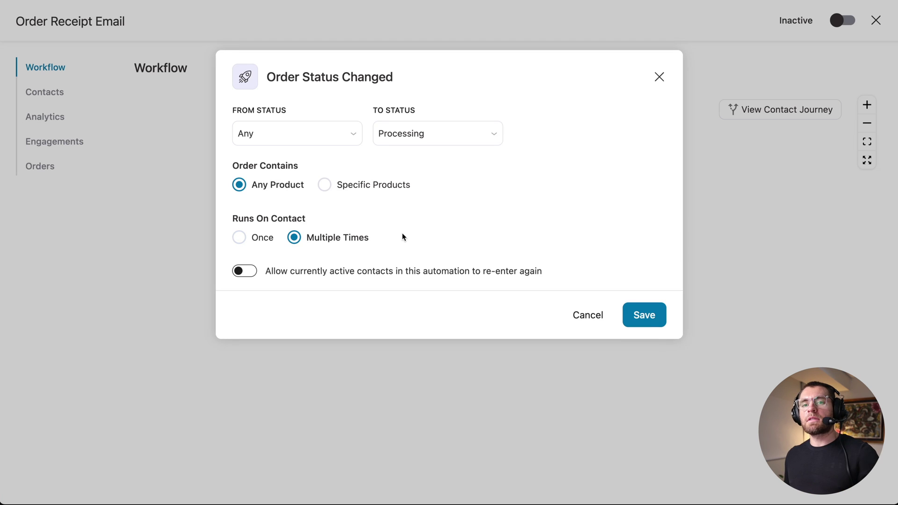
left_click(649, 319)
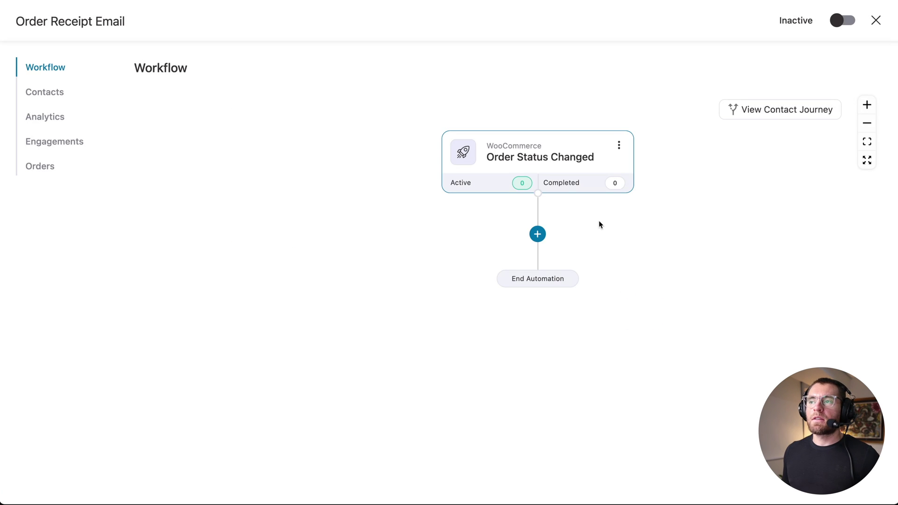
- Add an action step below the Order Status Changed trigger and set it to Send Email
left_click(537, 234)
left_click(510, 295)
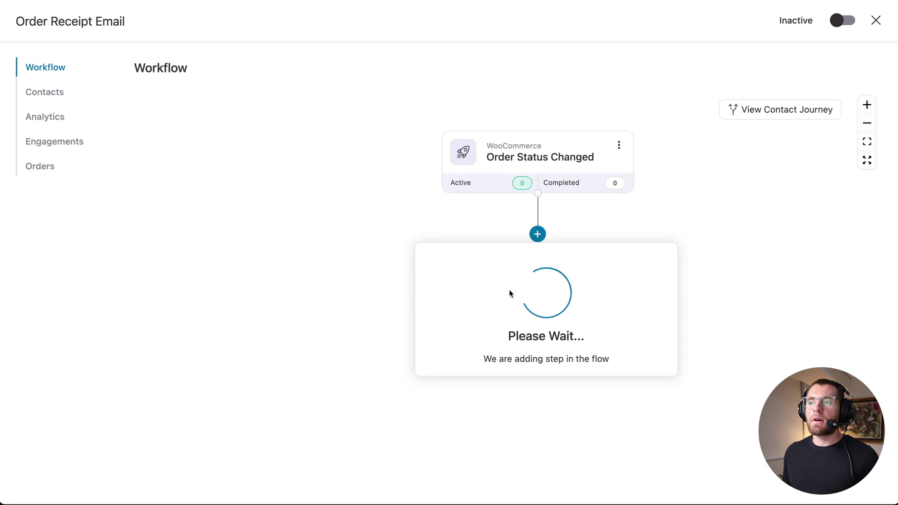
left_click(369, 188)
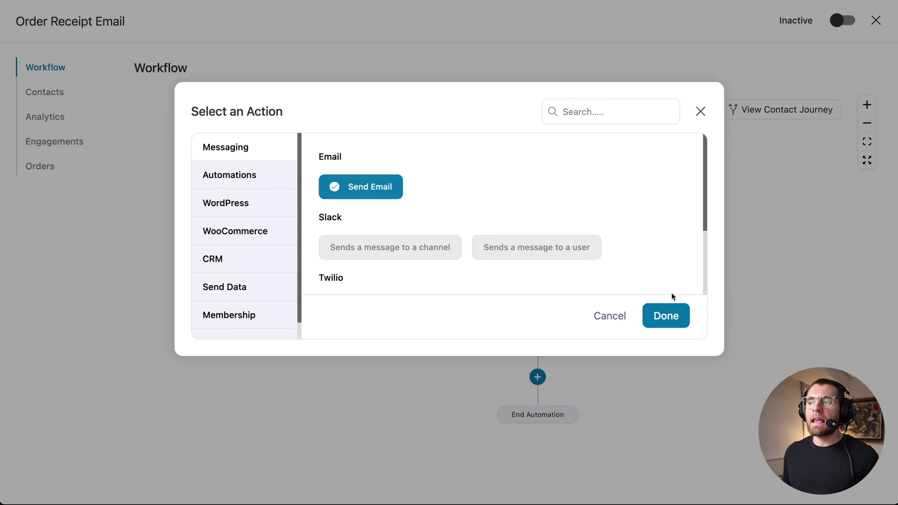
left_click(666, 316)
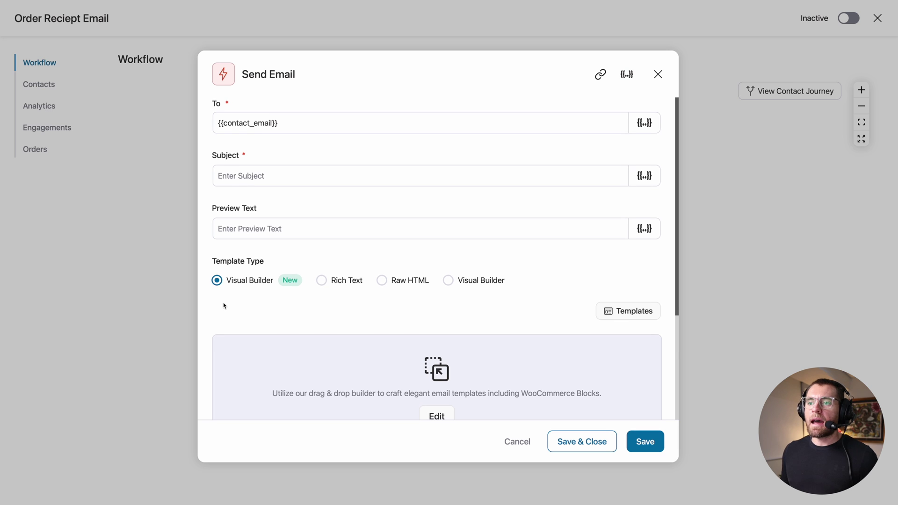
- Open the email's Visual Builder design and import the pre-built Order Notification 1 template
scroll(225, 305, "down", 3)
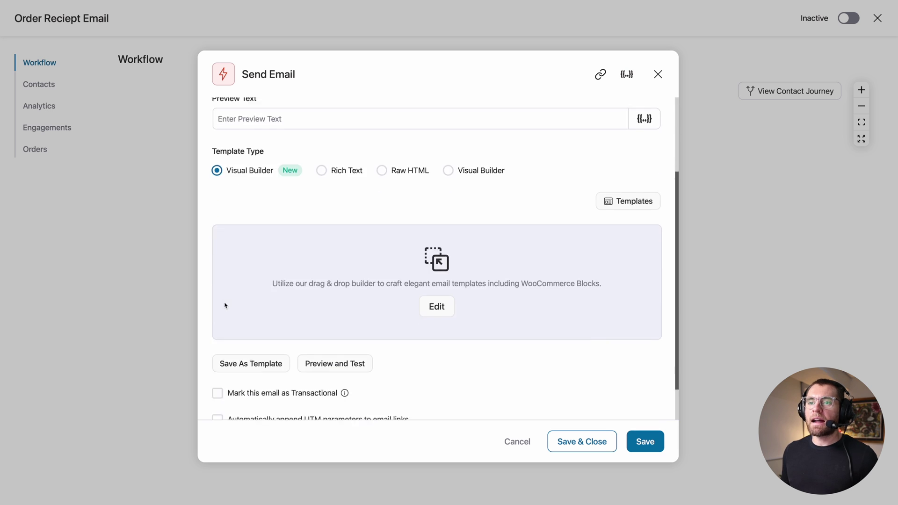
left_click(436, 307)
scroll(431, 388, "down", 10)
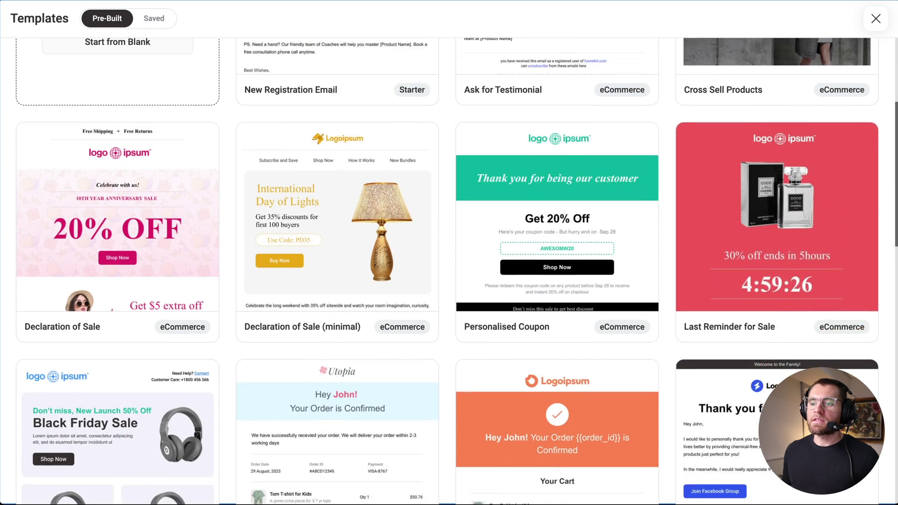
scroll(431, 281, "down", 2)
mouse_move(350, 191)
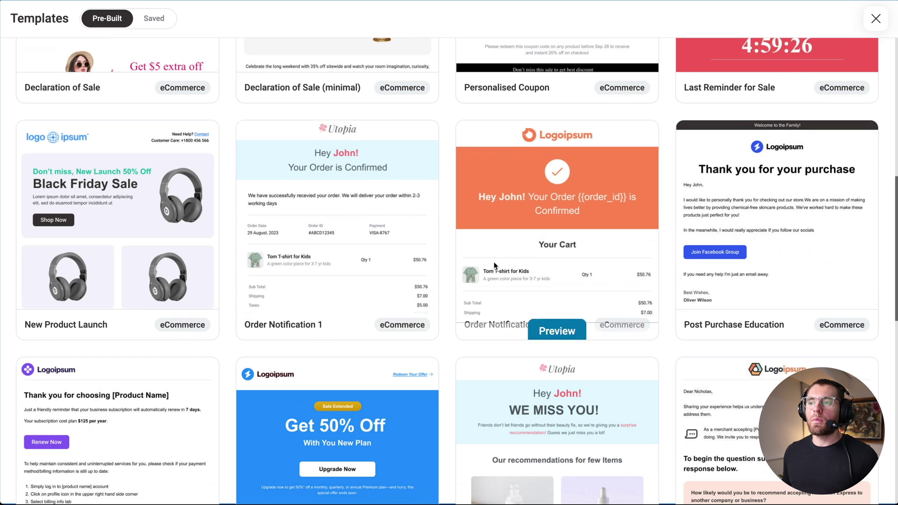
left_click(337, 321)
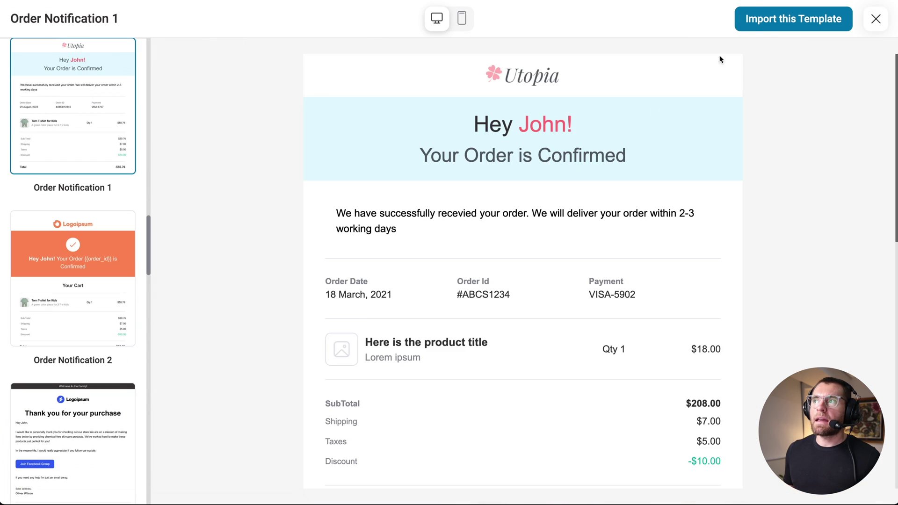
left_click(773, 21)
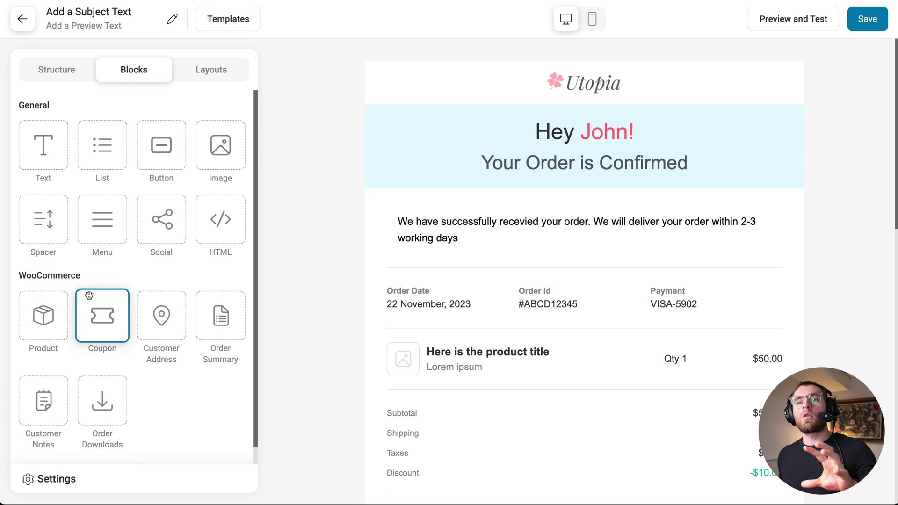
- Examine the available WooCommerce blocks and the imported template's order summary and customer address sections
scroll(89, 295, "down", 1)
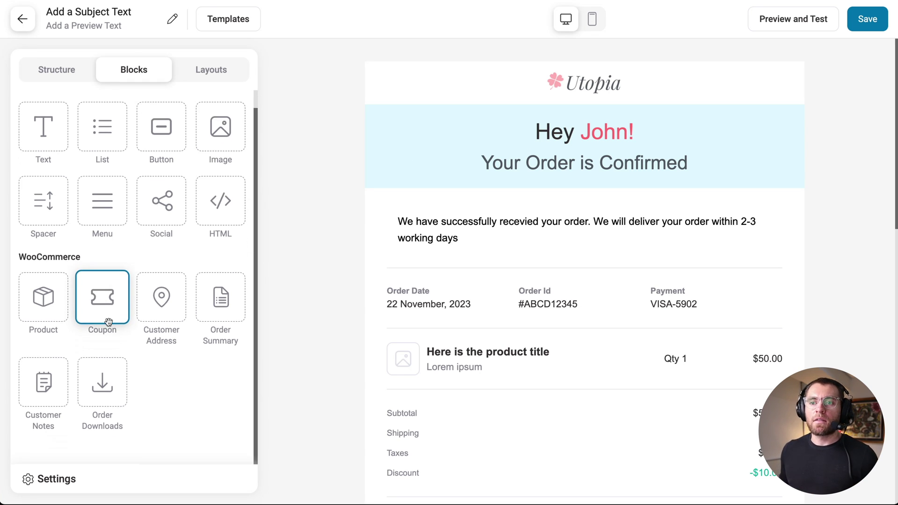
scroll(395, 307, "down", 1)
scroll(395, 307, "down", 7)
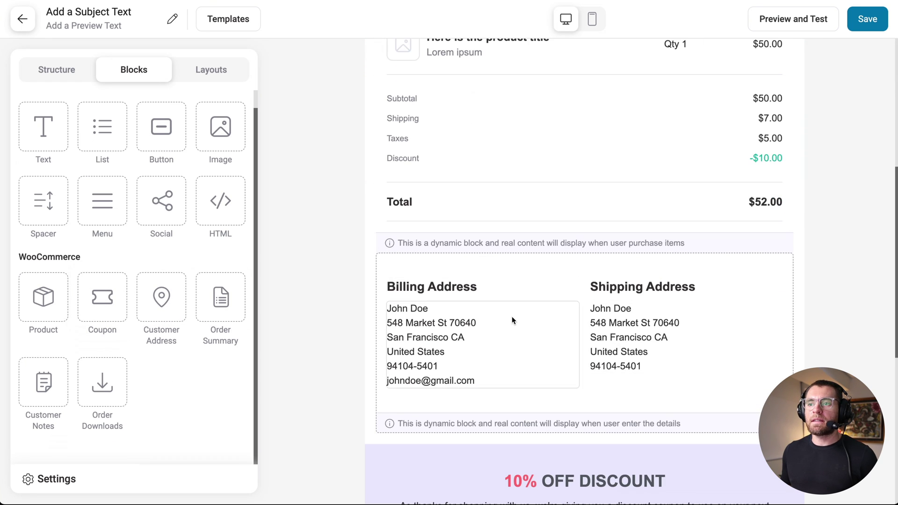
scroll(481, 297, "up", 3)
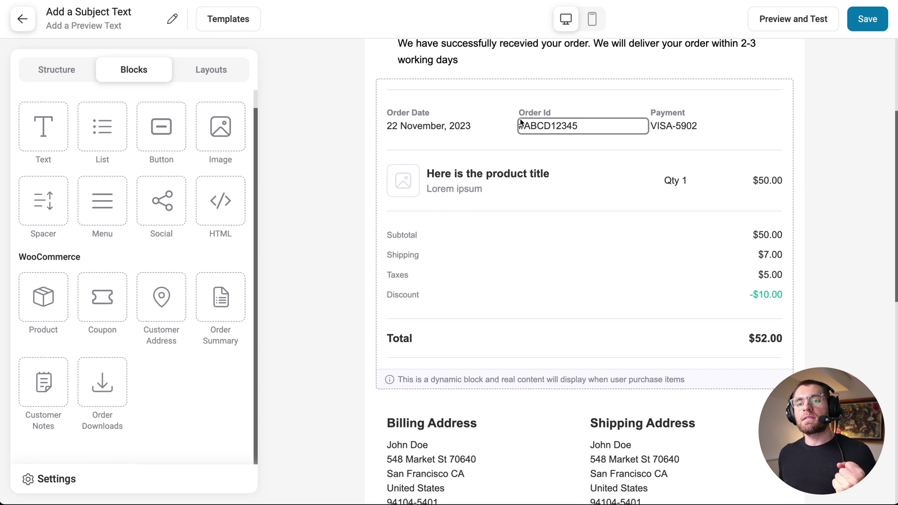
- Add a Customer Notes block below the billing and shipping addresses
scroll(520, 122, "down", 2)
left_click_drag(43, 381, 434, 447)
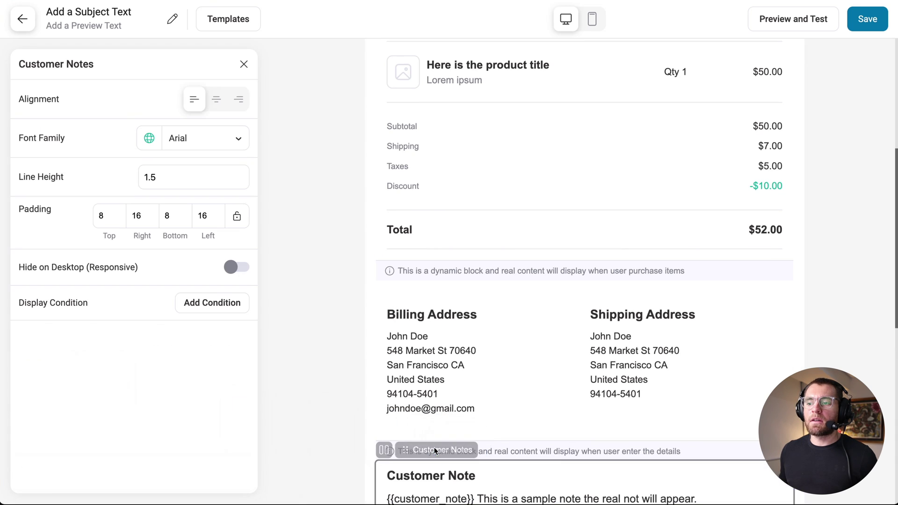
scroll(434, 447, "down", 3)
scroll(434, 451, "down", 4)
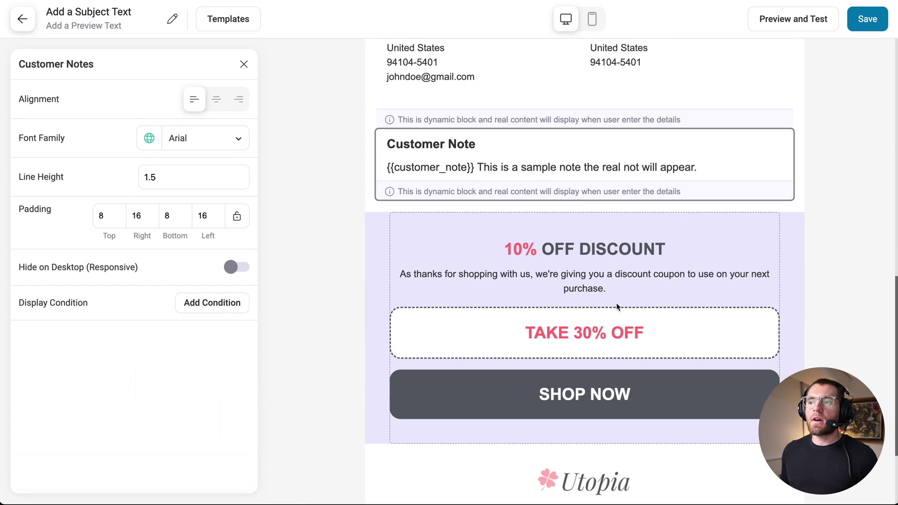
left_click(243, 64)
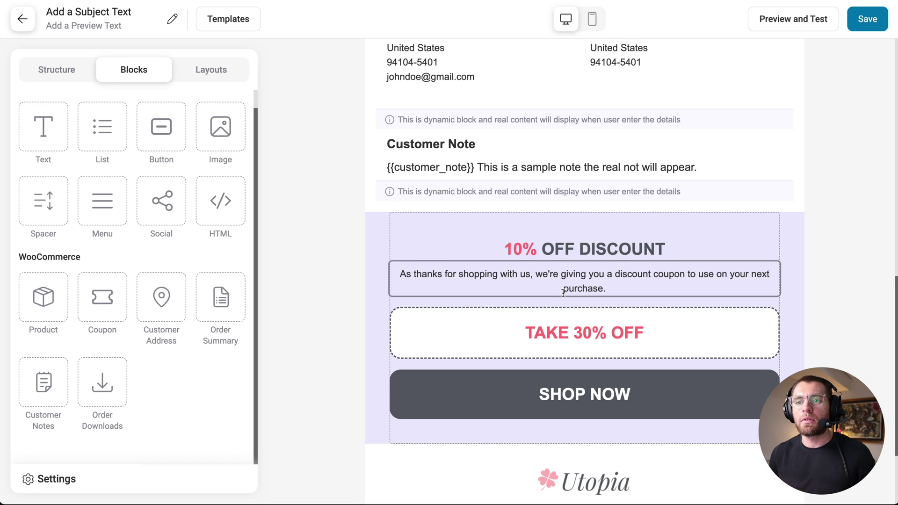
- Delete every row of the imported order notification template to leave an empty email canvas
scroll(702, 262, "up", 15)
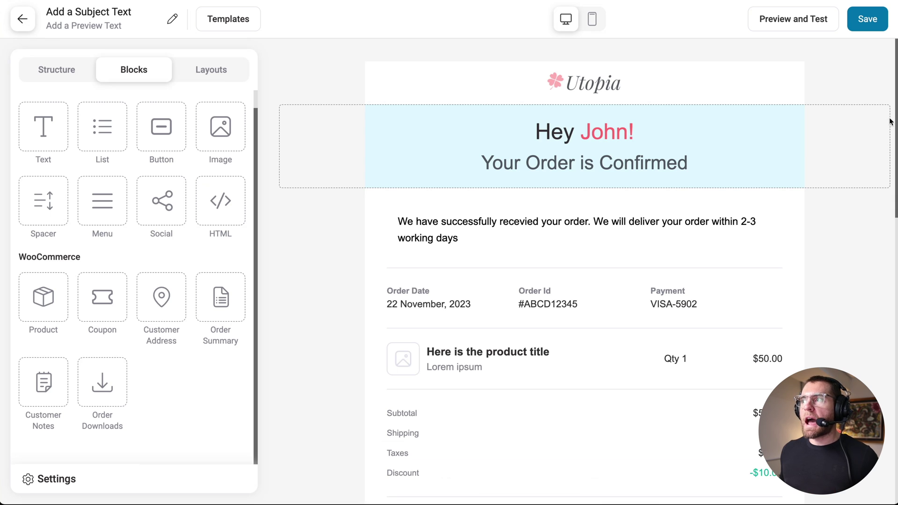
left_click_drag(895, 121, 896, 84)
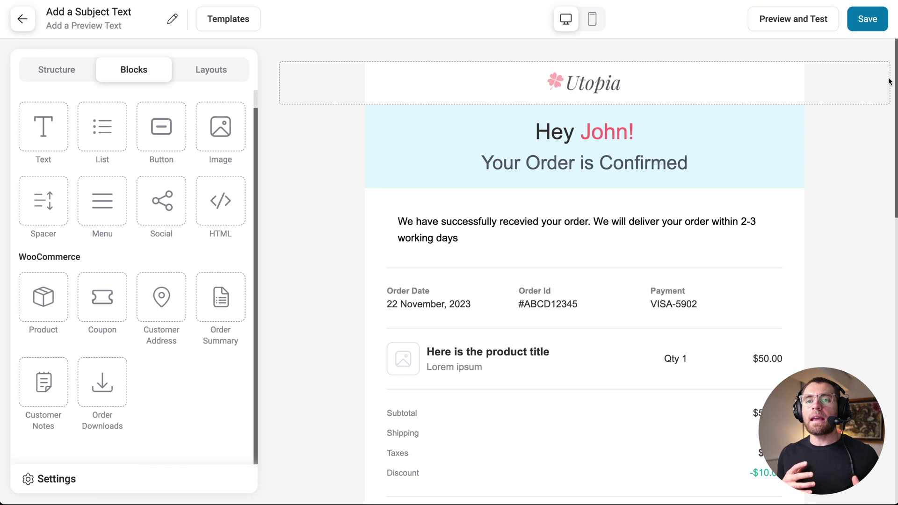
left_click(889, 81)
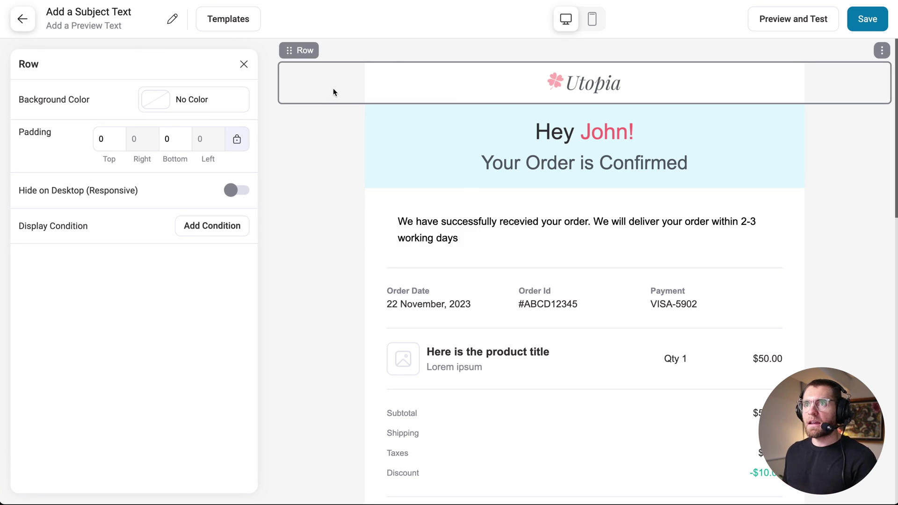
left_click(331, 130)
key("Delete")
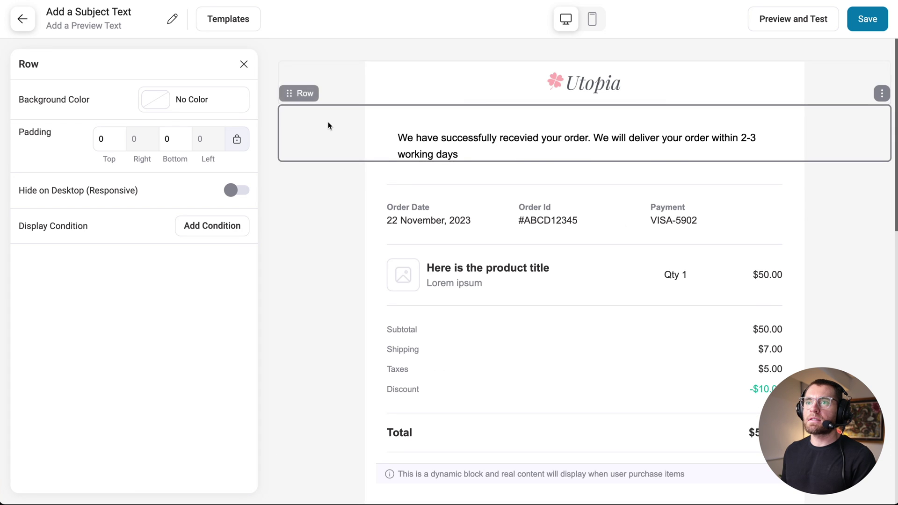
key("Delete")
key("Delete")
left_click(335, 184)
key("Delete")
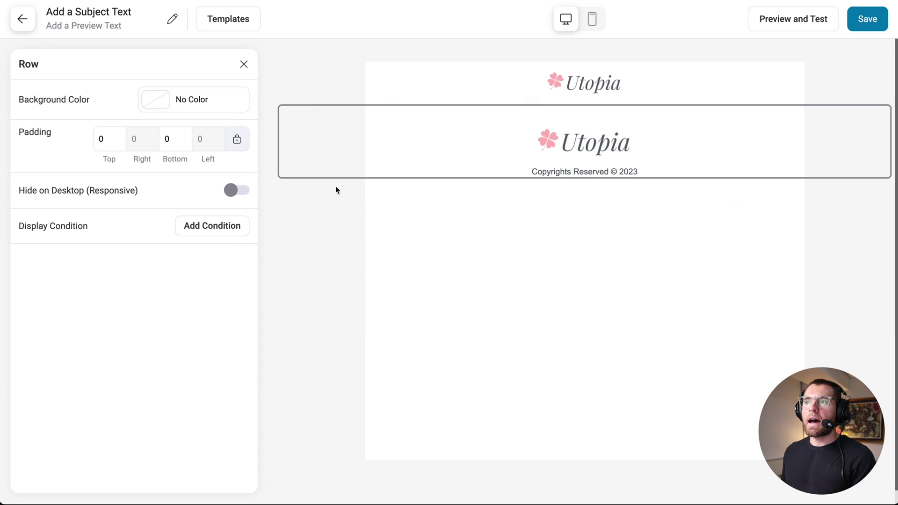
key("Delete")
key("Delete")
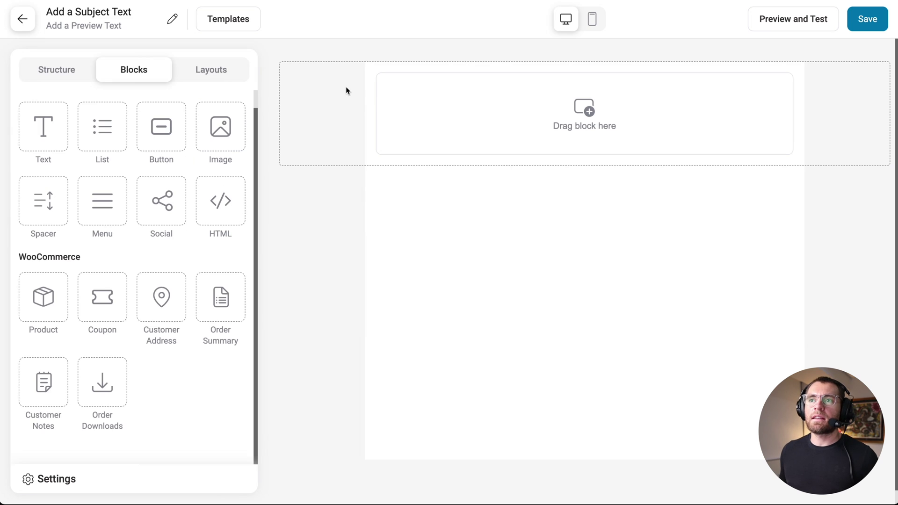
left_click(302, 99)
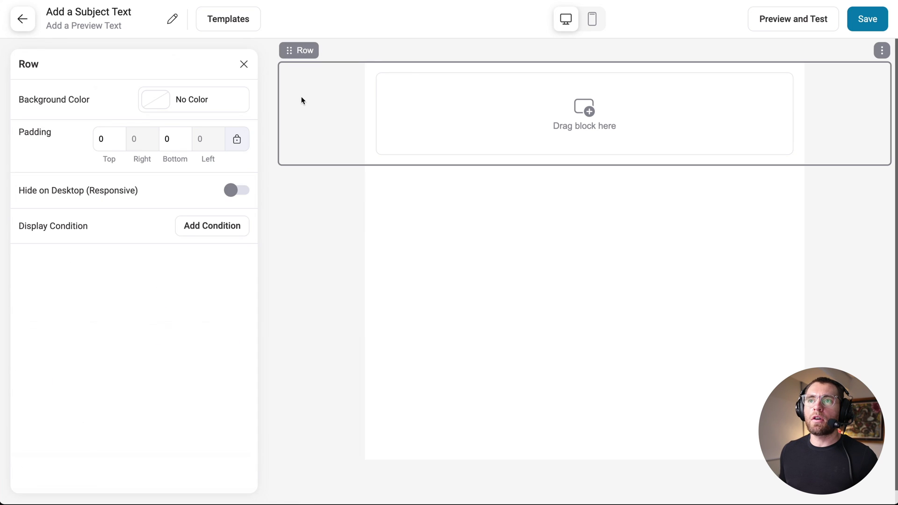
left_click(369, 86)
left_click(436, 100)
left_click(243, 65)
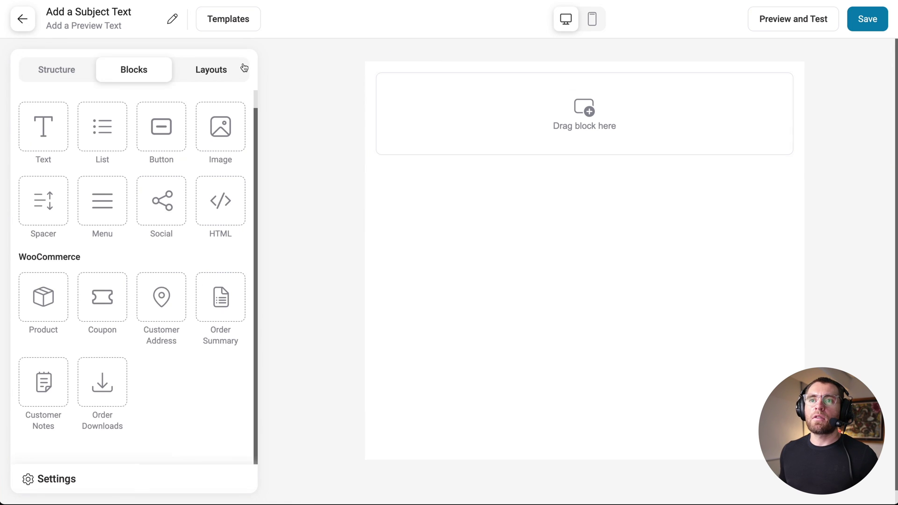
- Place an Image block in the empty row, insert utopialogo1.png from the media library, and set its width to 50%
left_click_drag(221, 126, 588, 135)
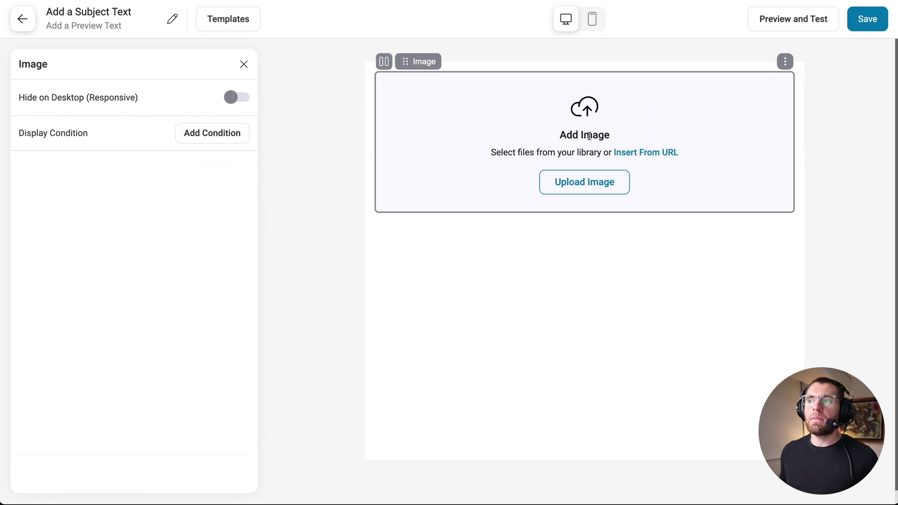
left_click(595, 182)
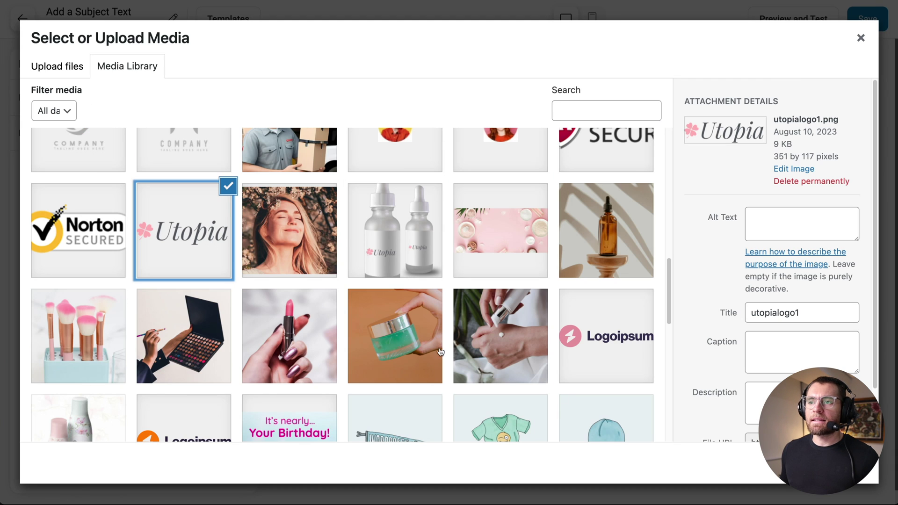
key("Escape")
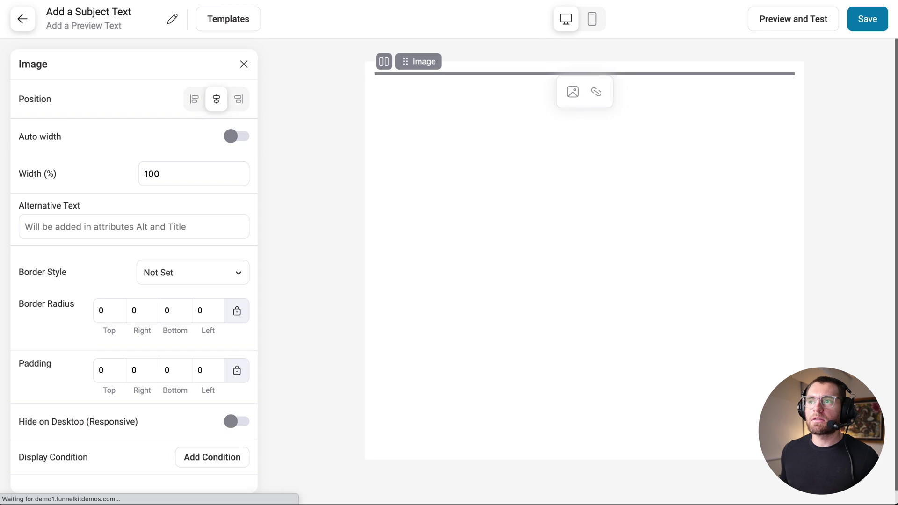
double_click(184, 173)
type("50")
left_click(244, 64)
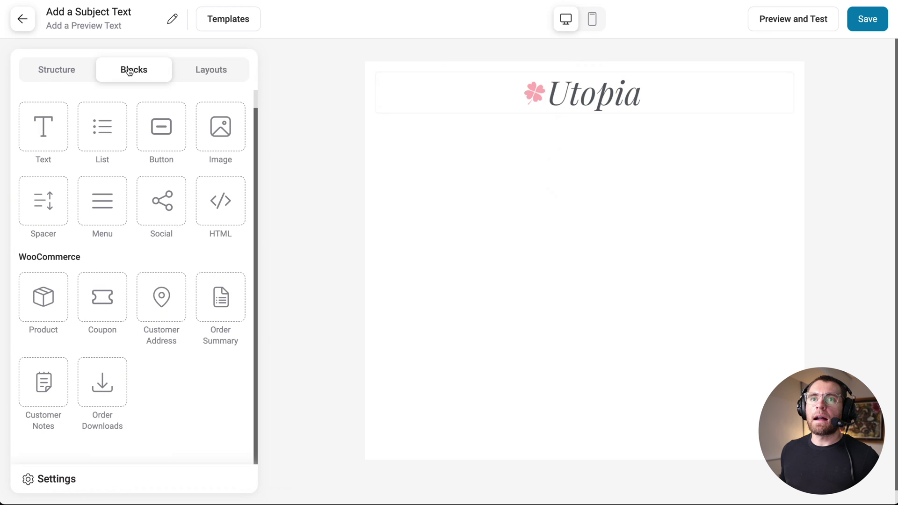
- Add a single-column row below the logo and give its section a pale blue background lightened from #8ed1fc
left_click(66, 69)
scroll(93, 112, "up", 5)
left_click_drag(106, 130, 319, 124)
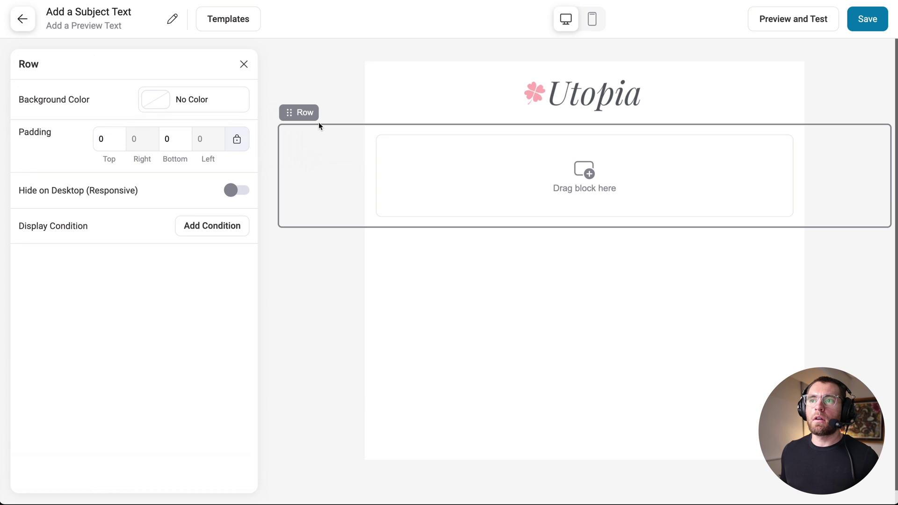
left_click(370, 140)
left_click(156, 223)
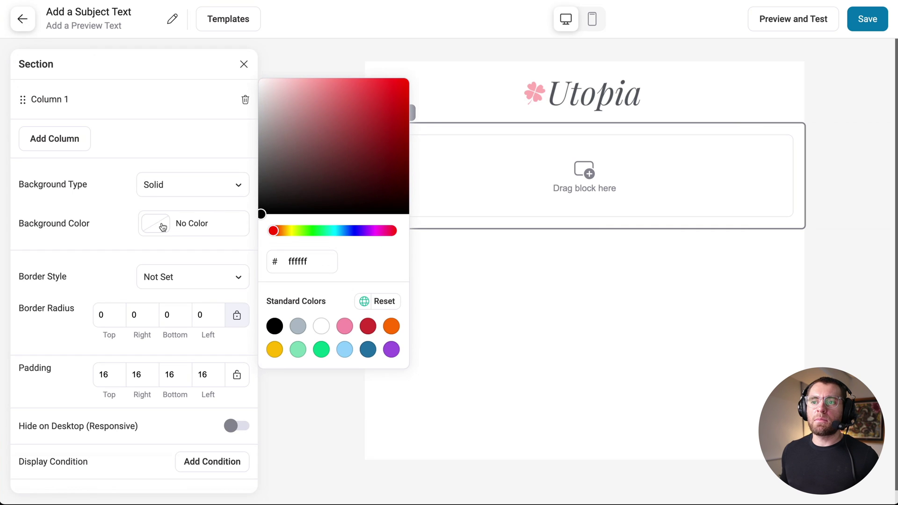
left_click(344, 349)
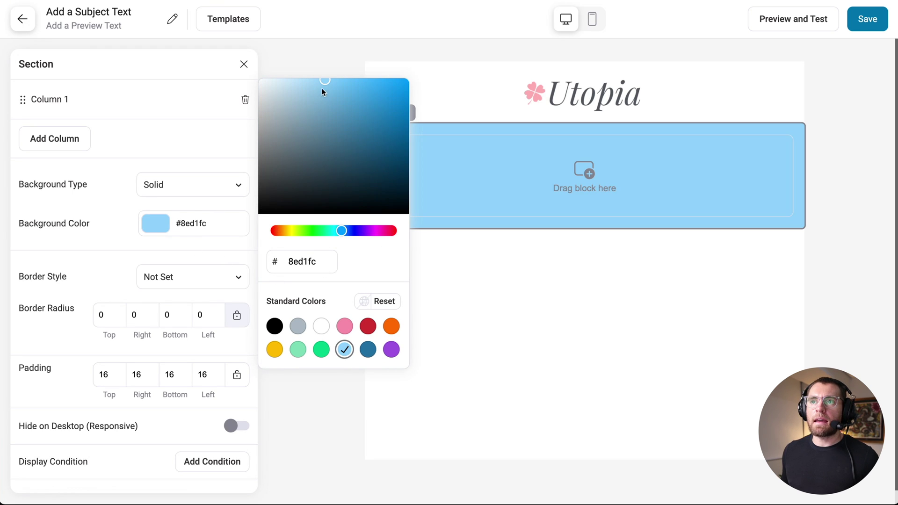
left_click_drag(322, 90, 276, 80)
left_click(242, 64)
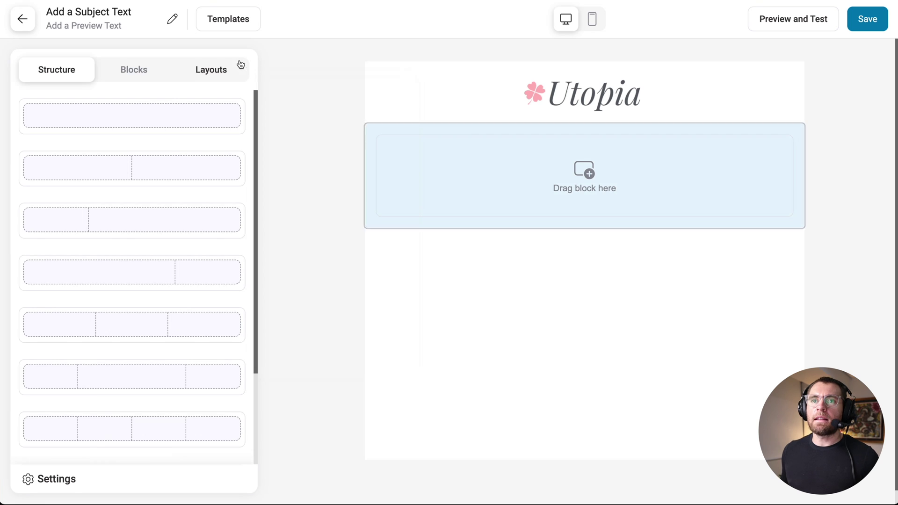
- Add a Text block reading "Order Received!" to the pale blue section
left_click(132, 70)
left_click_drag(43, 145, 585, 177)
key("ctrl+v")
- Format the "Order Received!" heading as bold, centered, 34px text
key("ctrl+a")
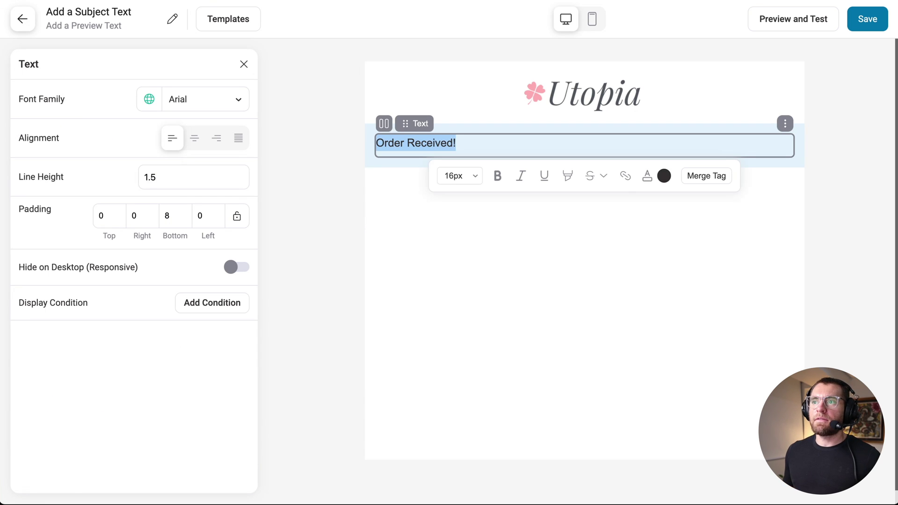
left_click(497, 176)
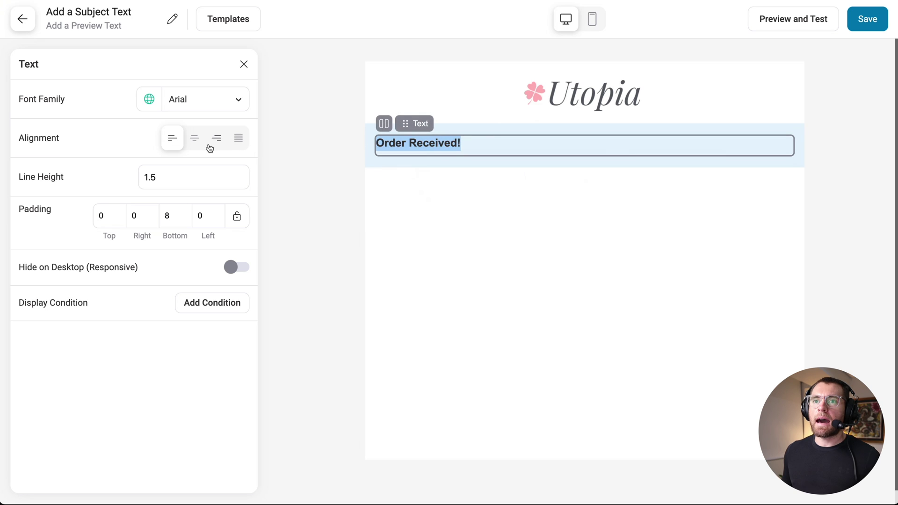
left_click(195, 139)
mouse_move(497, 147)
left_click(460, 175)
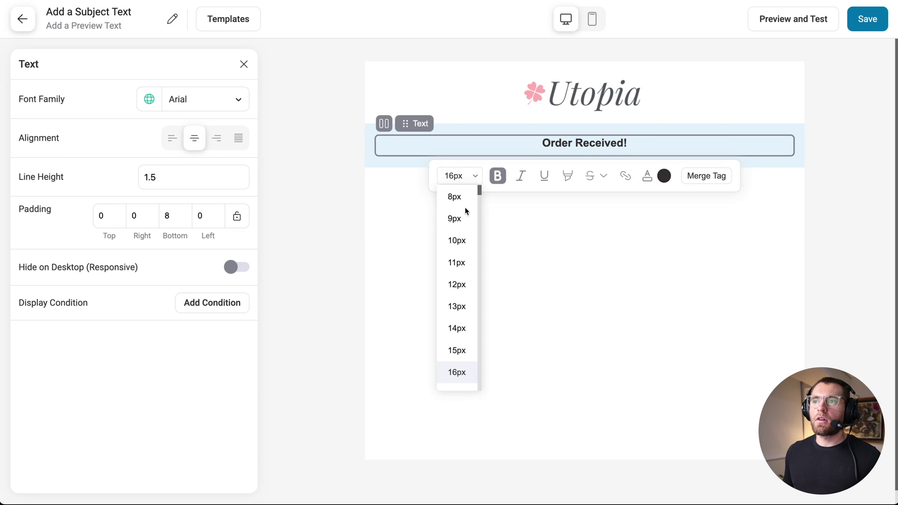
scroll(447, 284, "down", 10)
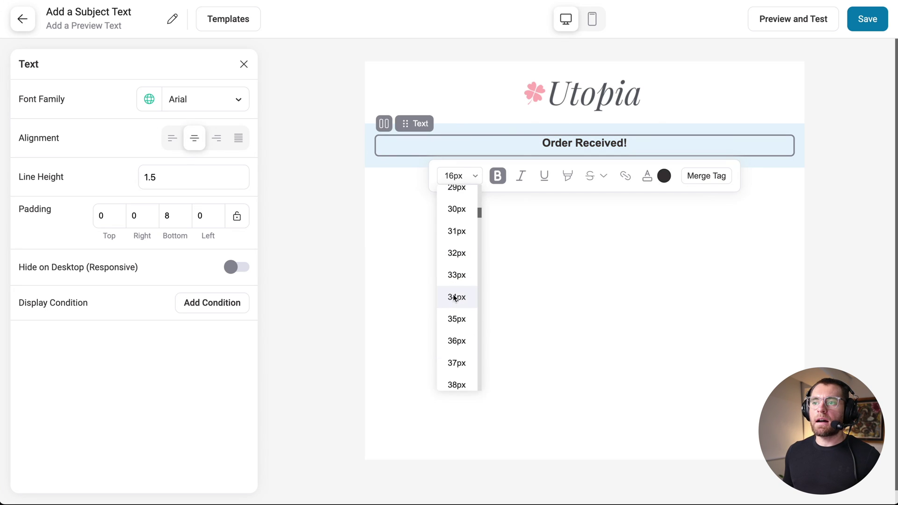
left_click(453, 298)
- Add centered body text: "Hi , We have received your Order and it is currently being processed. We will send your Tracking Number shortly once your order is Shipped."
left_click(164, 74)
left_click_drag(42, 144, 467, 170)
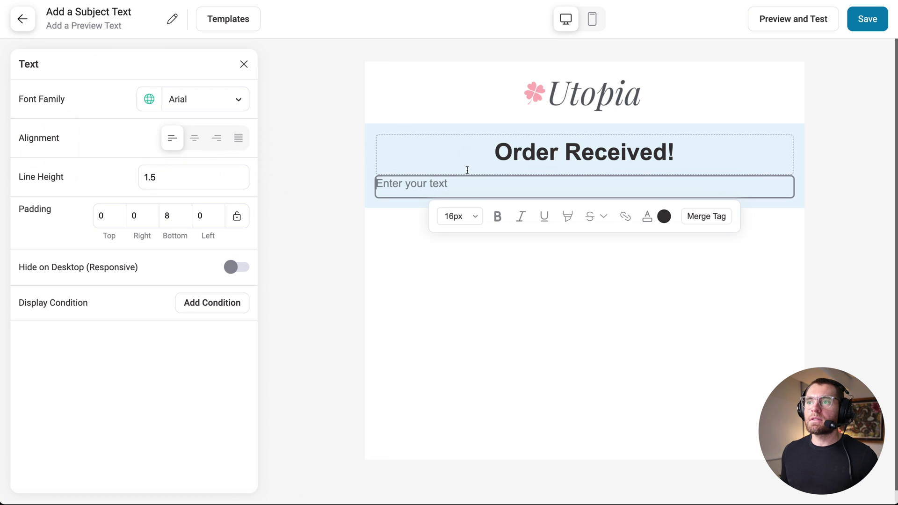
type("Hi")
type(",  We have received your Order and it is currently being processed. We will send your Tracking Number shortly once your order is Shipped.")
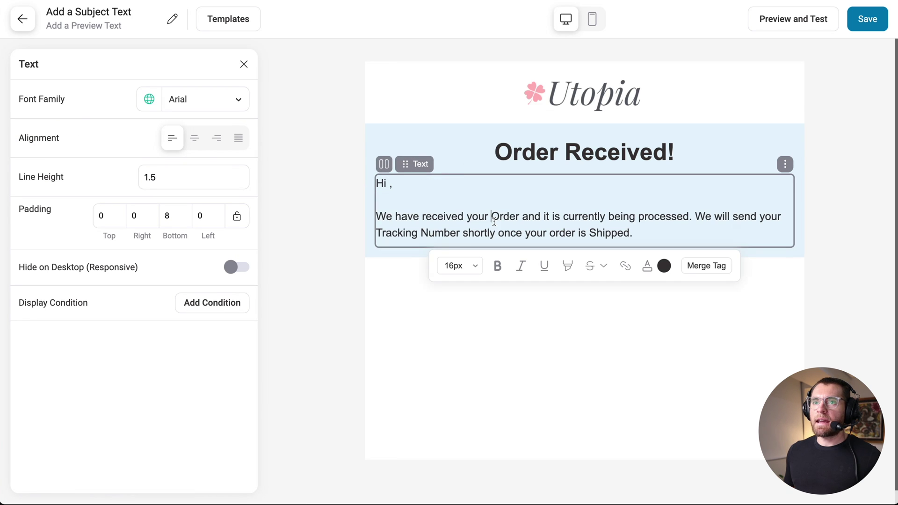
left_click(191, 138)
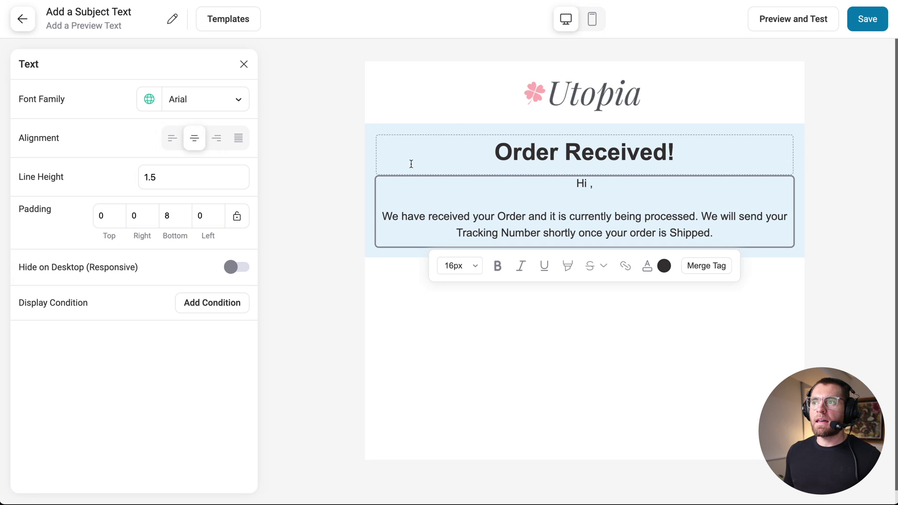
- Insert the Contact First Name merge tag {{contact_first_name}} after "Hi" in the greeting, without a fallback value
left_click(694, 268)
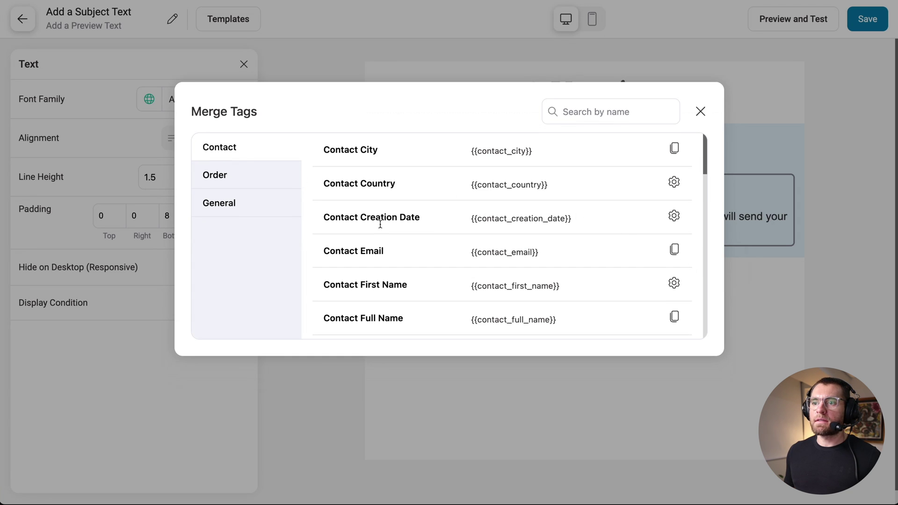
left_click(672, 284)
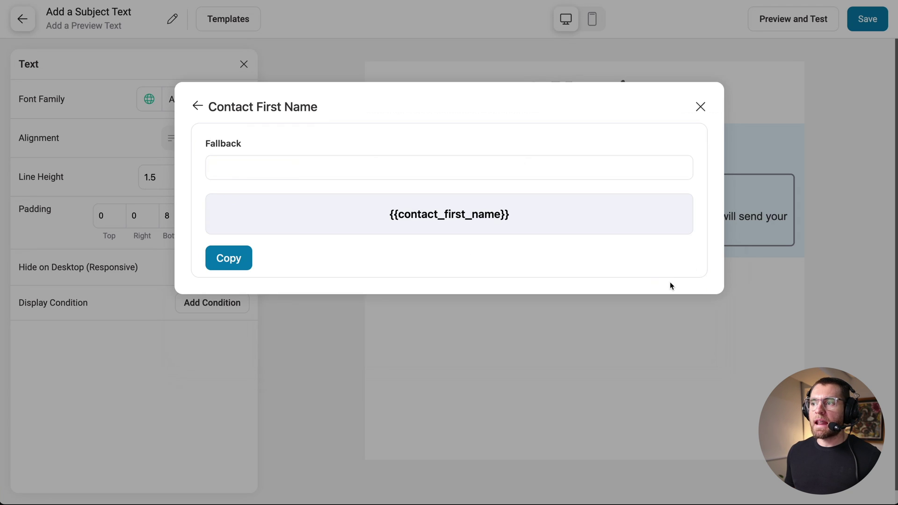
left_click(239, 255)
left_click(590, 184)
key("ctrl+v")
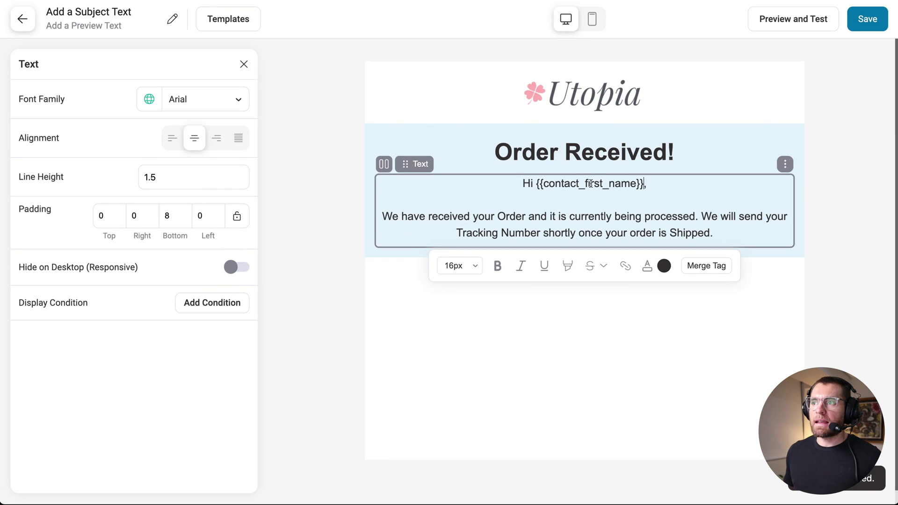
left_click(243, 64)
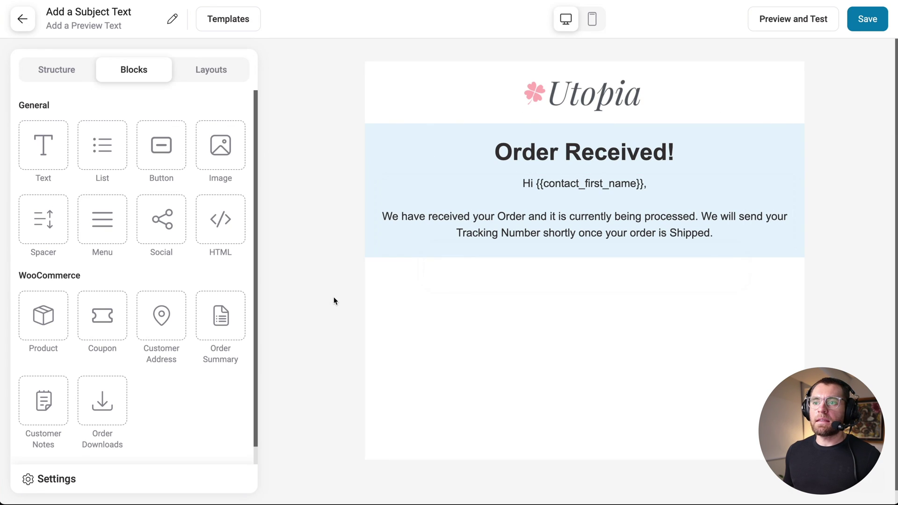
- Add an empty single-column row below the pale blue message section
left_click(68, 71)
left_click_drag(54, 120, 309, 255)
left_click(243, 64)
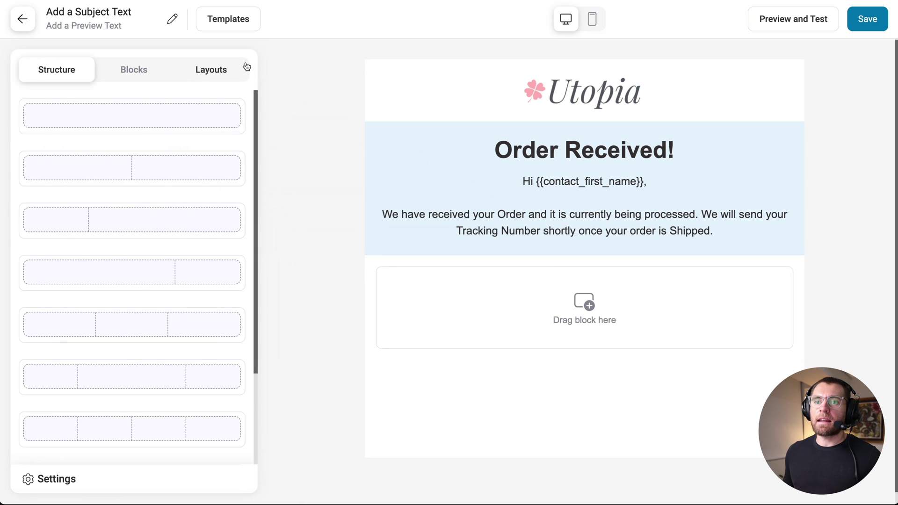
- Place an Order Summary block in the empty row and open its Preview Content options
left_click(133, 69)
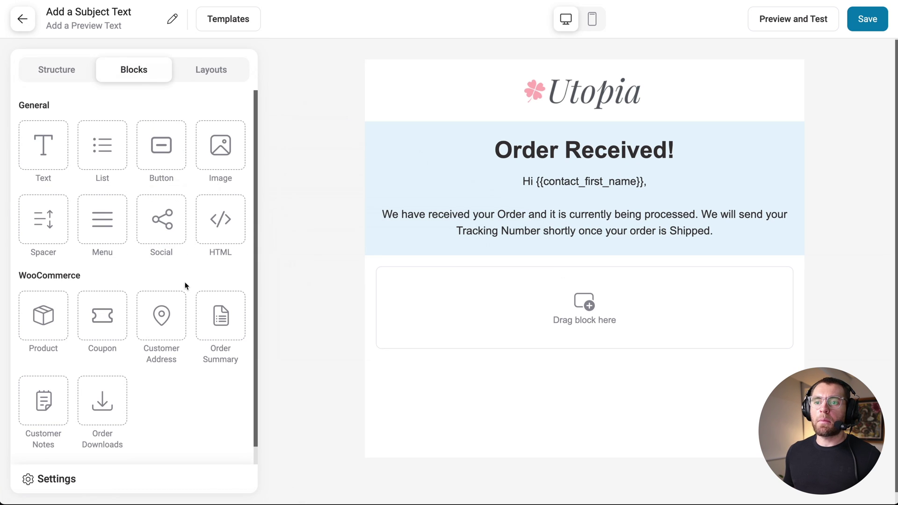
left_click_drag(211, 309, 535, 298)
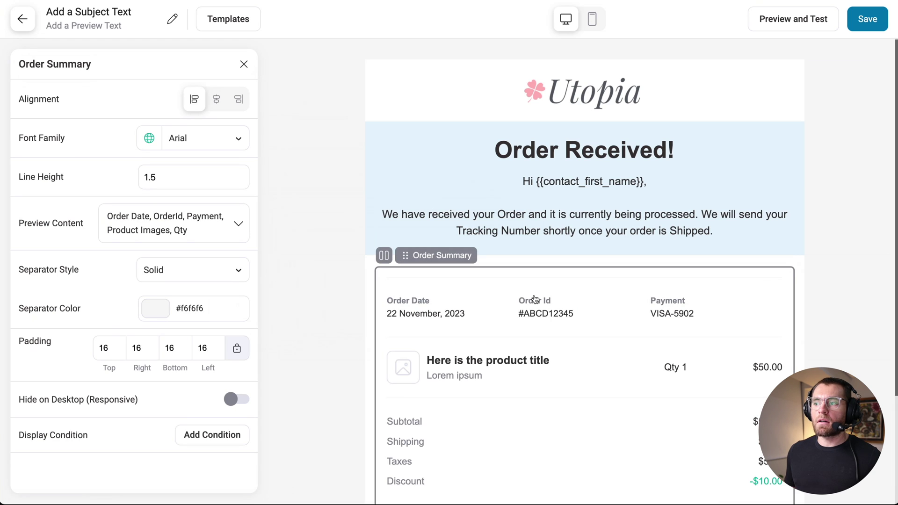
scroll(535, 299, "down", 3)
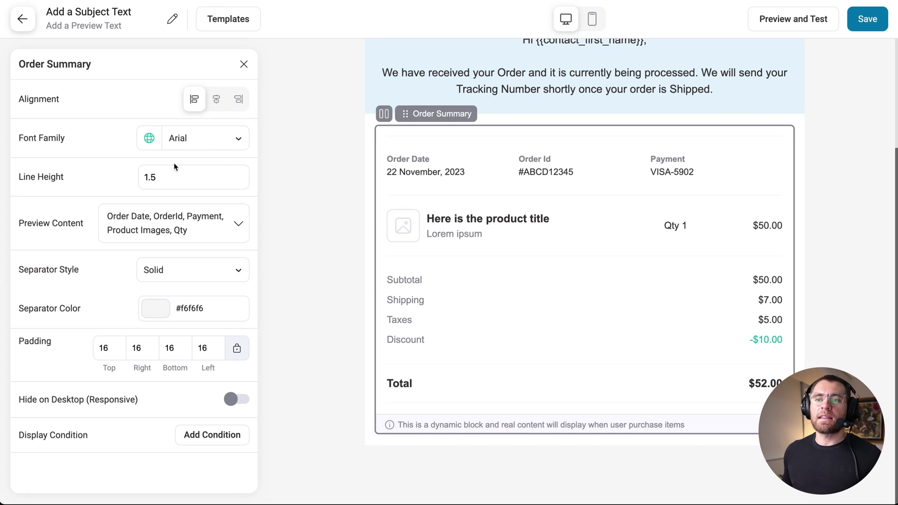
left_click(238, 218)
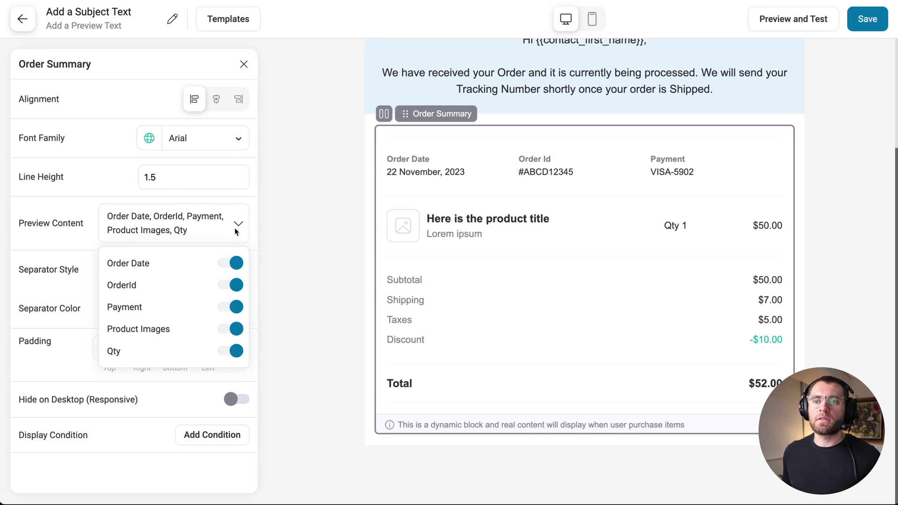
- Try hiding the product images in the Order Summary block's preview content, and restore them
left_click(223, 329)
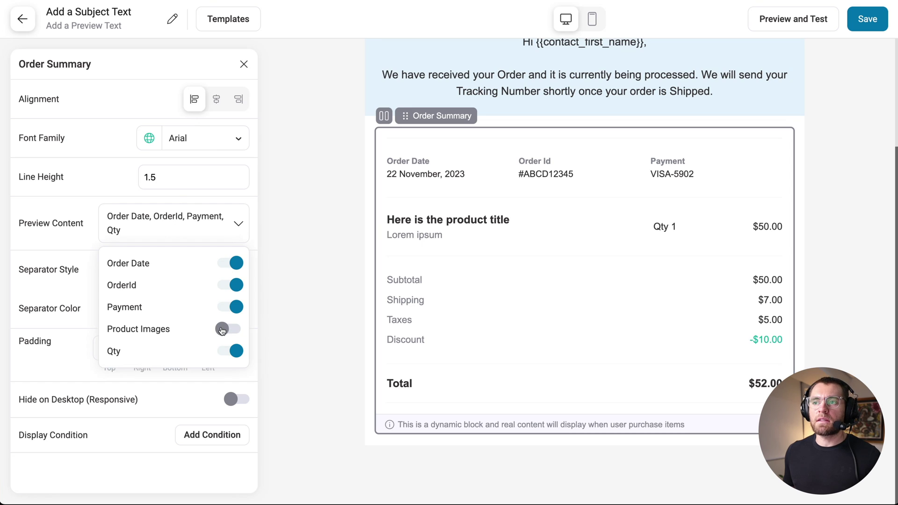
left_click(222, 329)
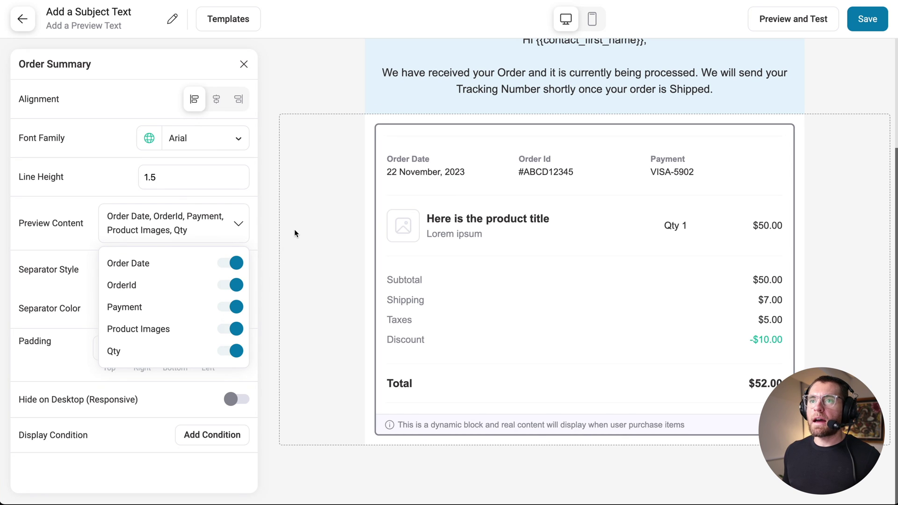
left_click(244, 64)
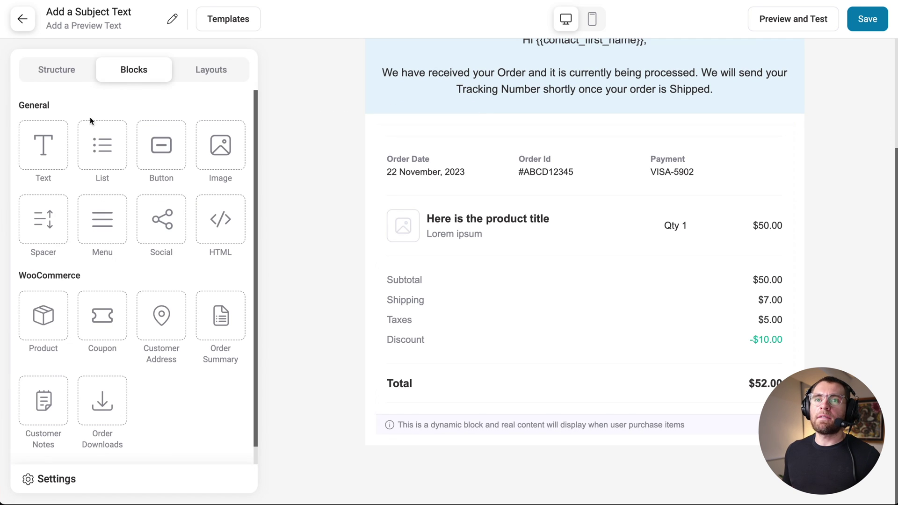
- Add a text block above the order summary reading "Here's what you Ordered" in bold at 22px
left_click_drag(54, 141, 522, 135)
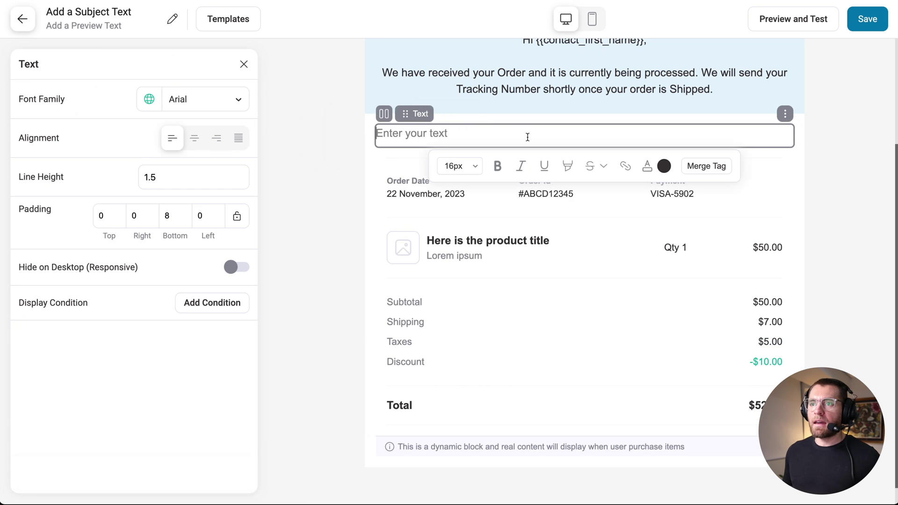
type("Here's what you Ordered")
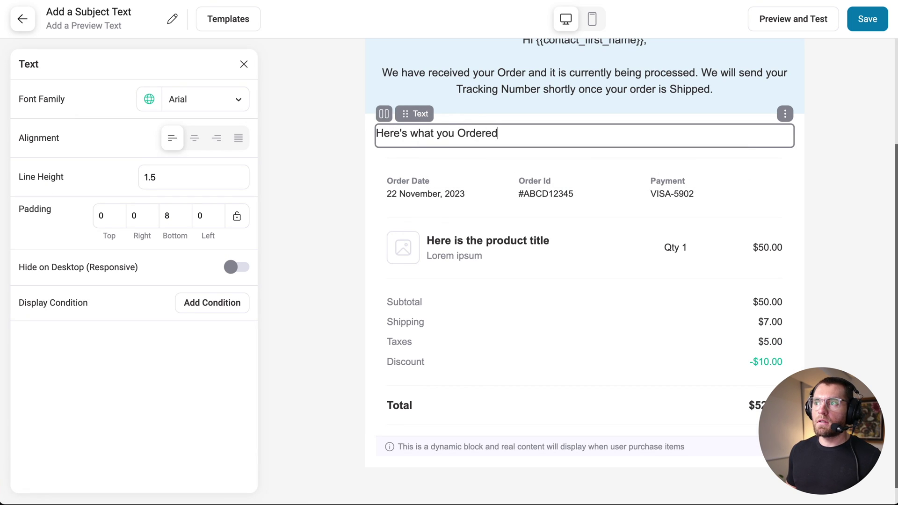
key("ctrl+a")
key("ctrl+b")
left_click(457, 164)
left_click(458, 304)
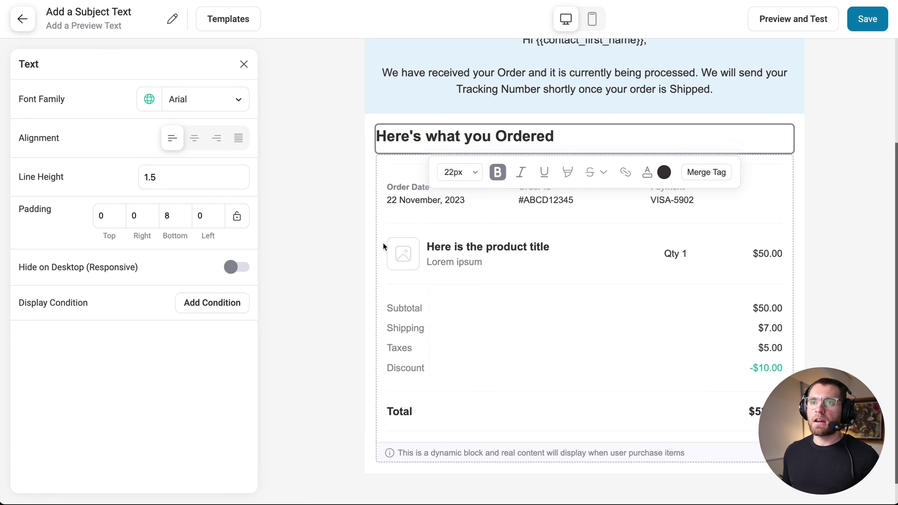
- Center the "Here's what you Ordered" heading and set its top padding to 35
left_click(194, 138)
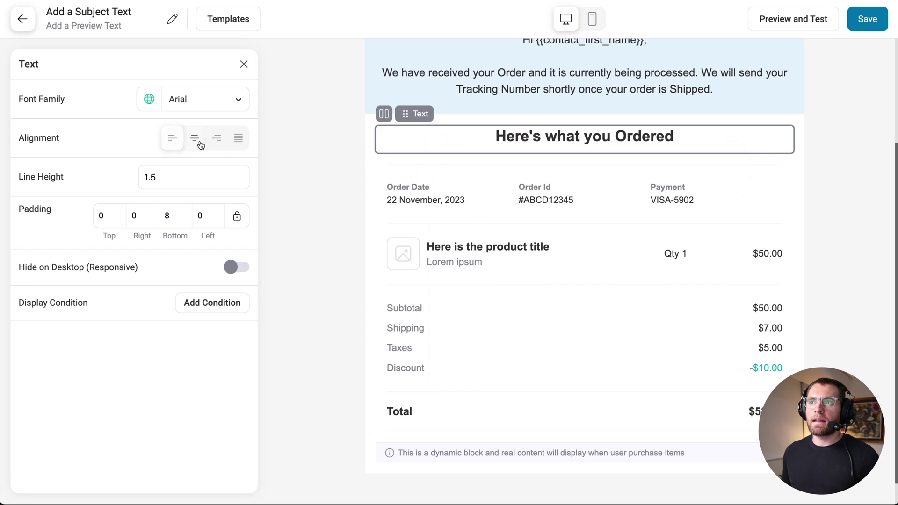
left_click(107, 217)
type("35")
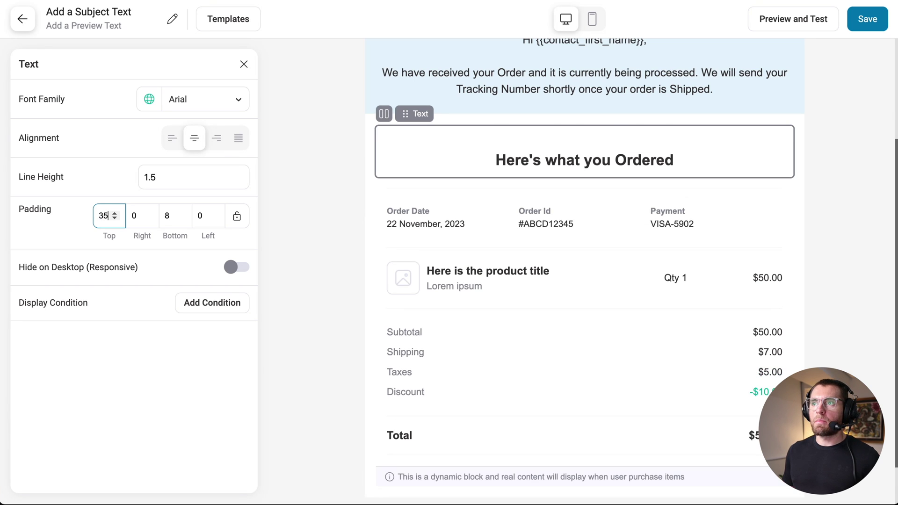
key("Escape")
left_click(244, 64)
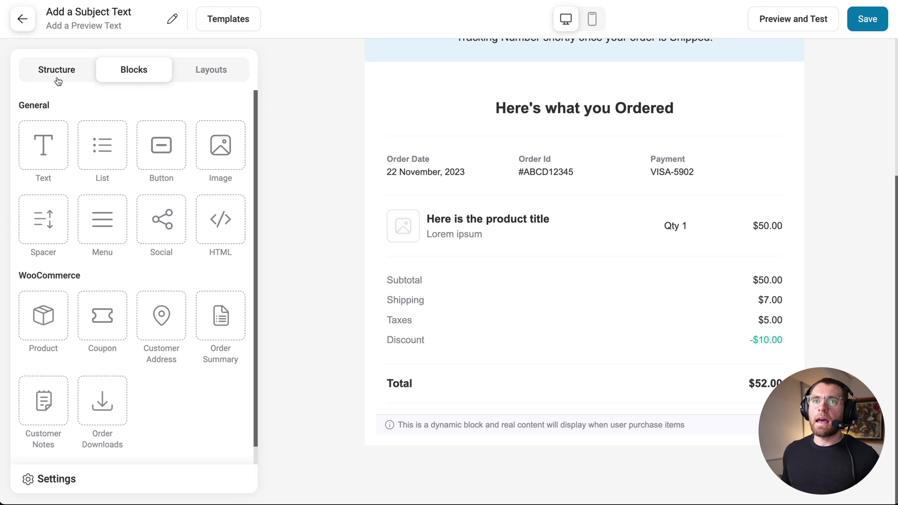
- Add an empty single-column row below the order summary section
left_click(54, 73)
left_click_drag(52, 114, 326, 439)
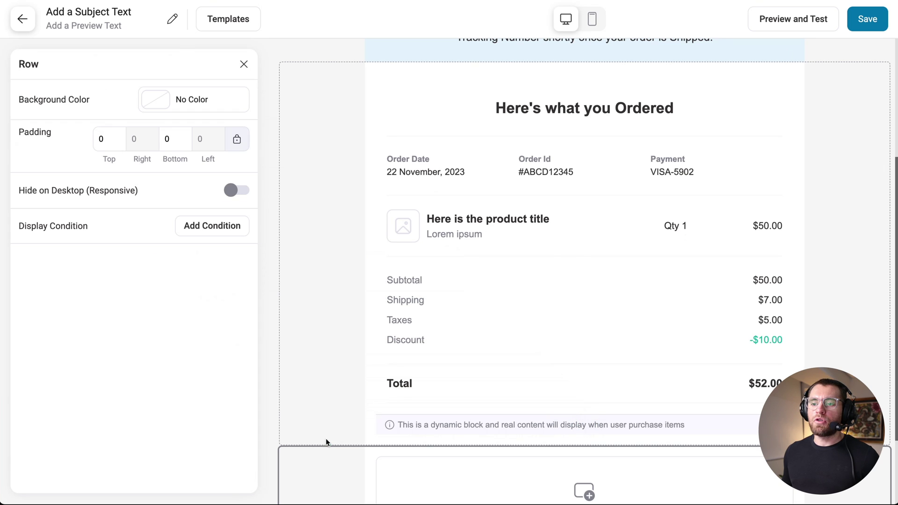
scroll(463, 353, "down", 3)
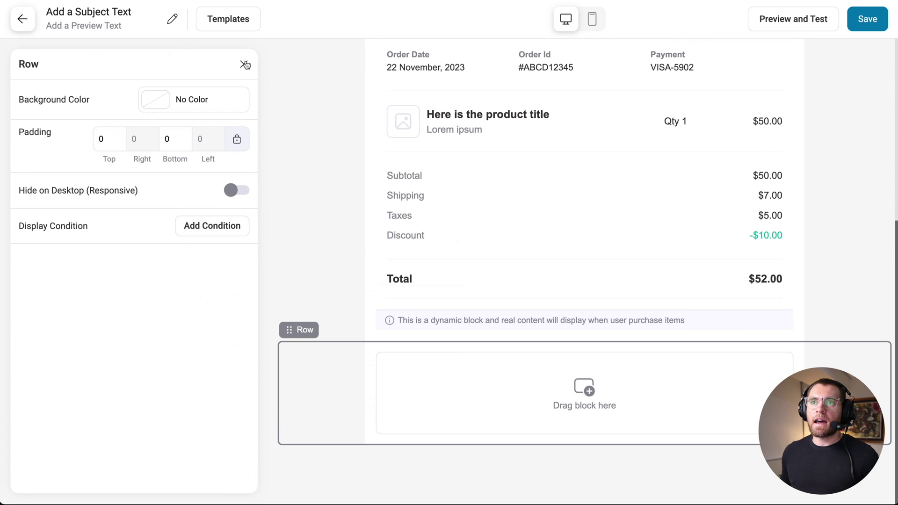
- Place a Customer Address block in the empty row and a Customer Notes block beneath it
left_click(244, 64)
left_click(130, 75)
scroll(144, 278, "down", 1)
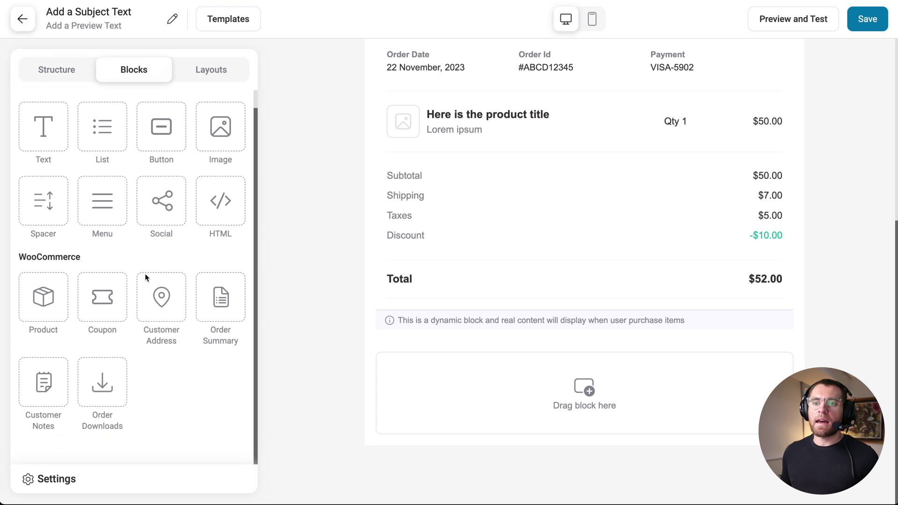
left_click_drag(158, 300, 275, 333)
left_click_drag(513, 393, 512, 391)
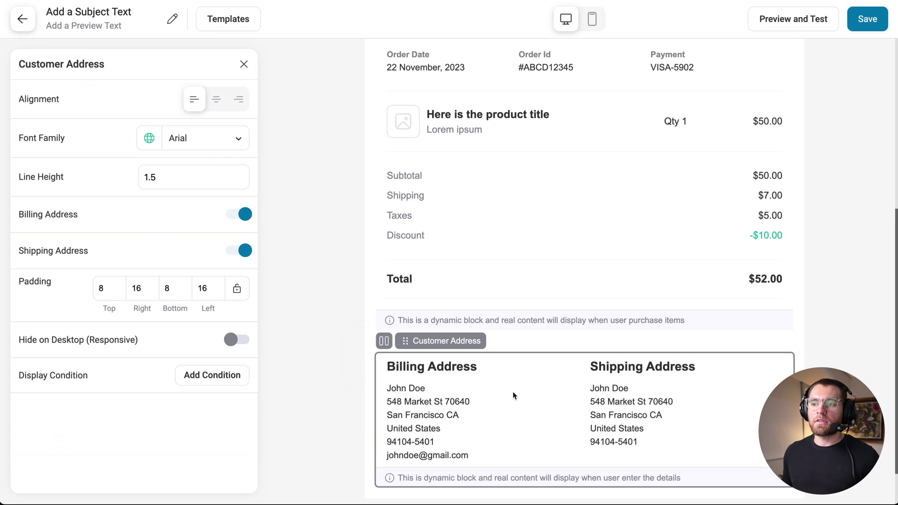
left_click(244, 70)
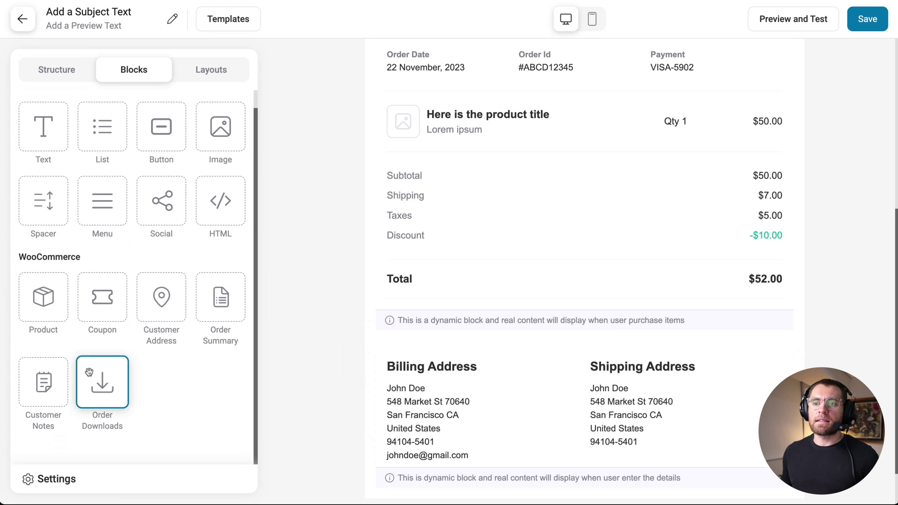
left_click_drag(44, 381, 447, 478)
left_click(244, 65)
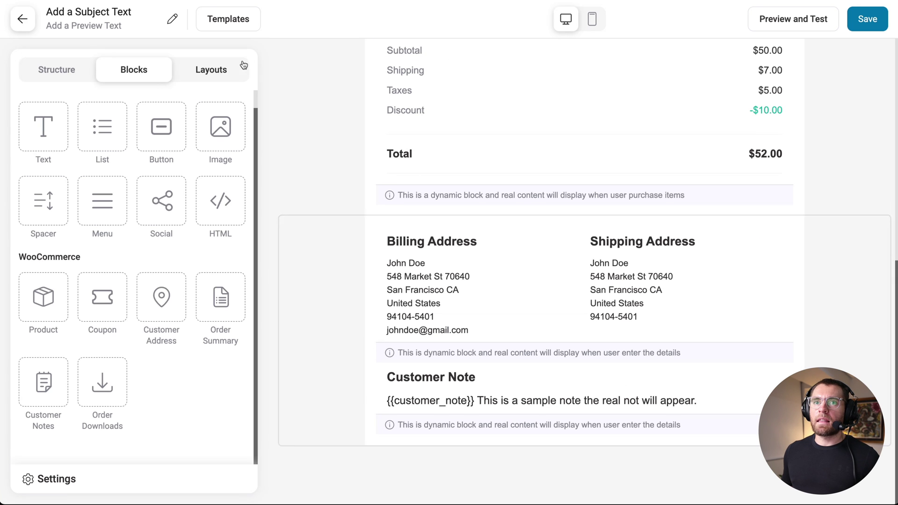
- Add an empty single-column row below the customer note
left_click(75, 70)
left_click_drag(56, 116, 319, 437)
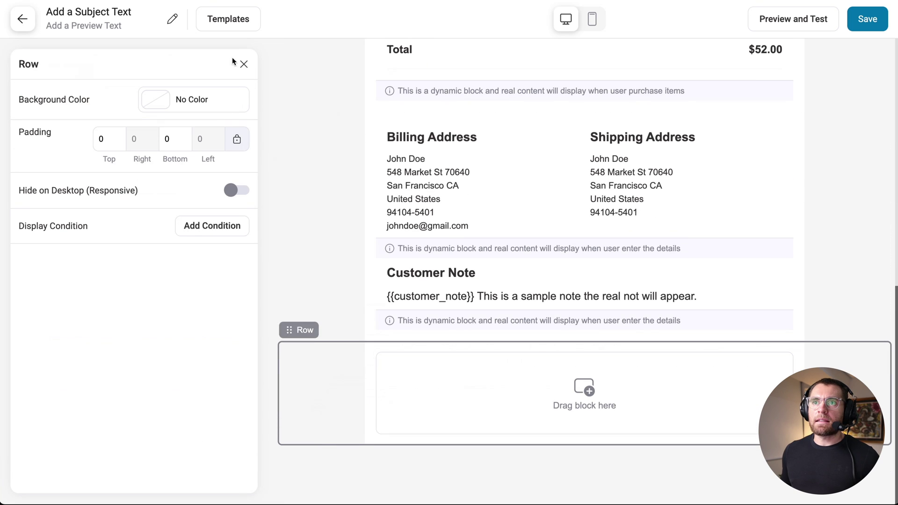
left_click(245, 63)
scroll(148, 175, "down", 3)
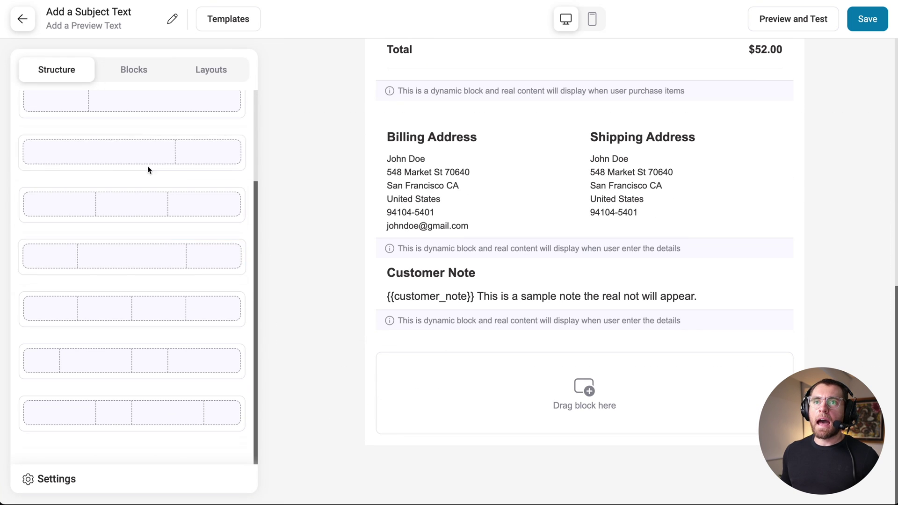
- Place a Coupon block in the empty row and assign the store-wide coupon code surprise10
left_click(140, 75)
left_click_drag(102, 297, 475, 372)
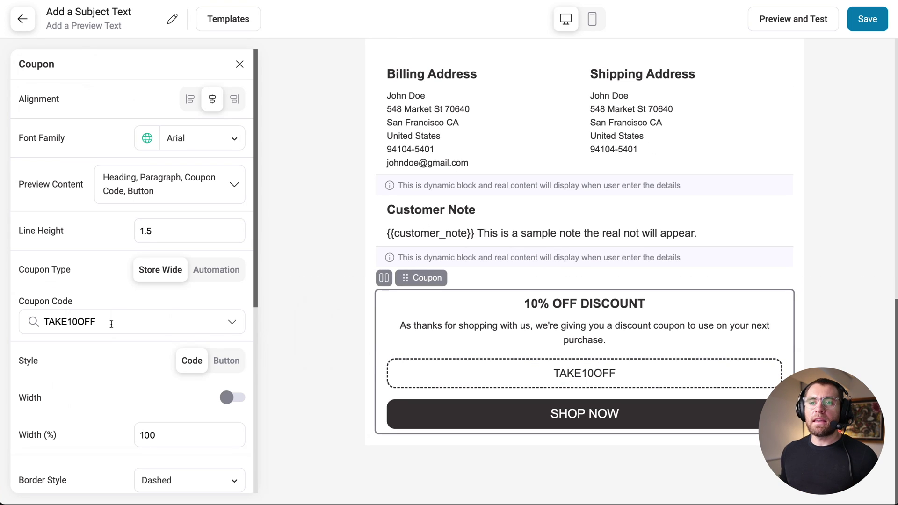
left_click(84, 320)
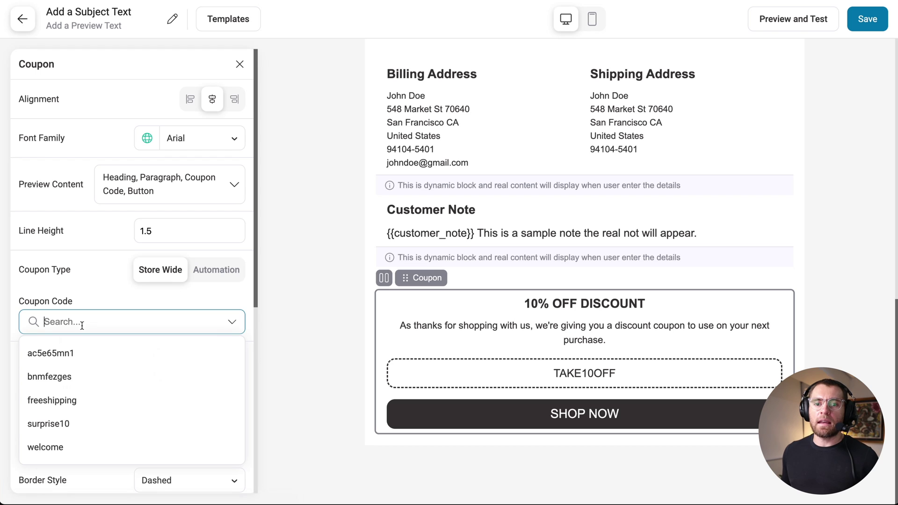
left_click(56, 423)
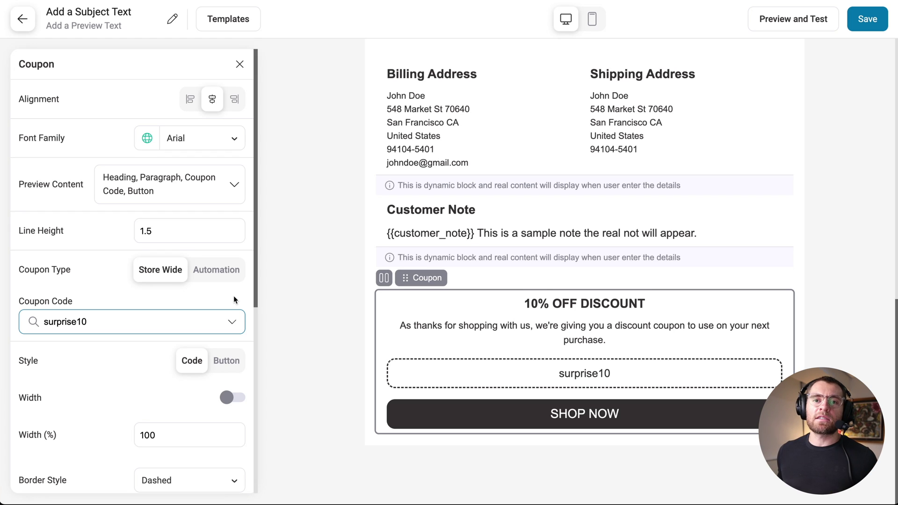
- Check which coupon codes the Automation coupon type offers, and return the coupon type to Store Wide
left_click(214, 271)
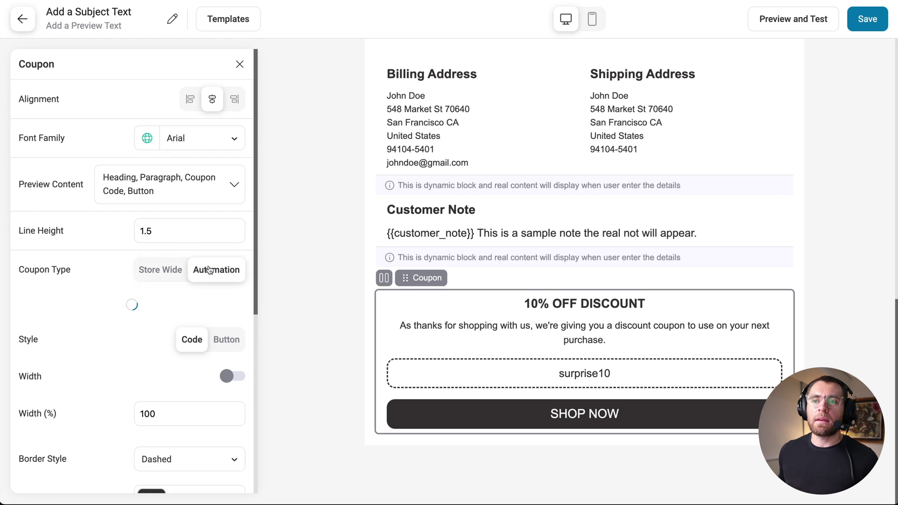
left_click(105, 324)
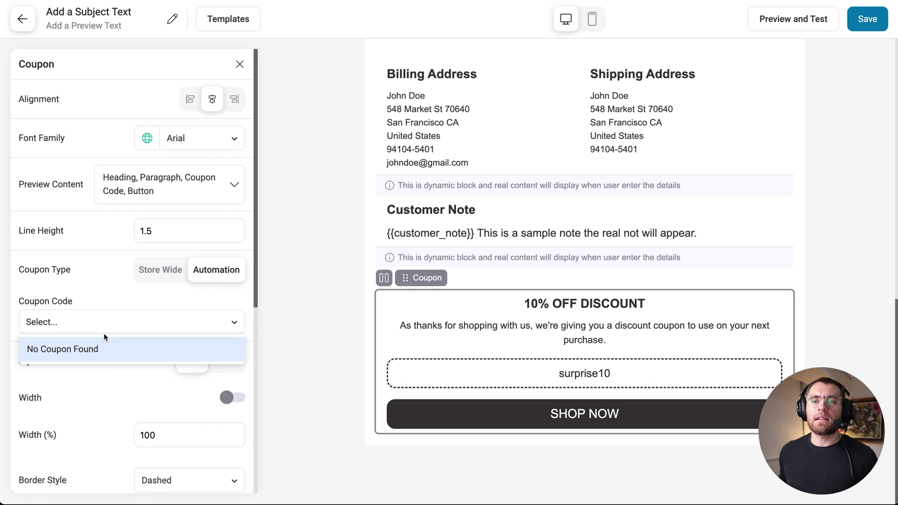
left_click(105, 291)
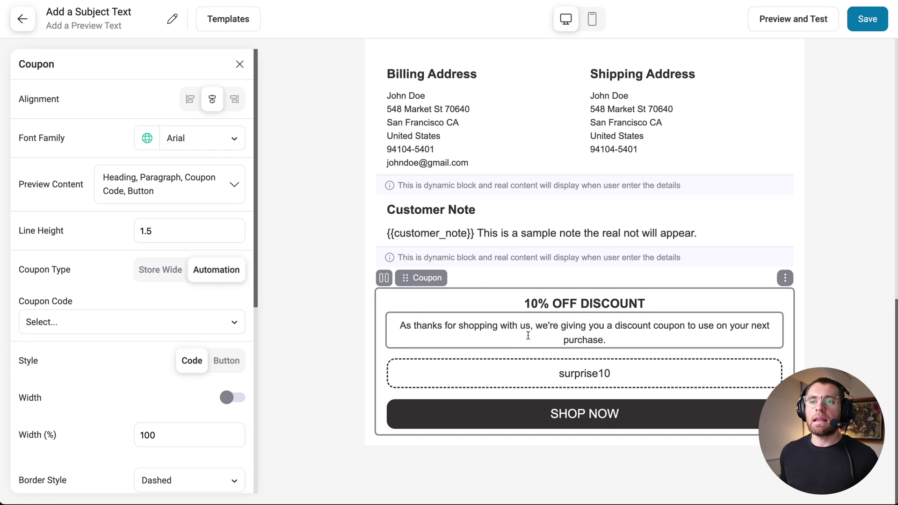
left_click(166, 270)
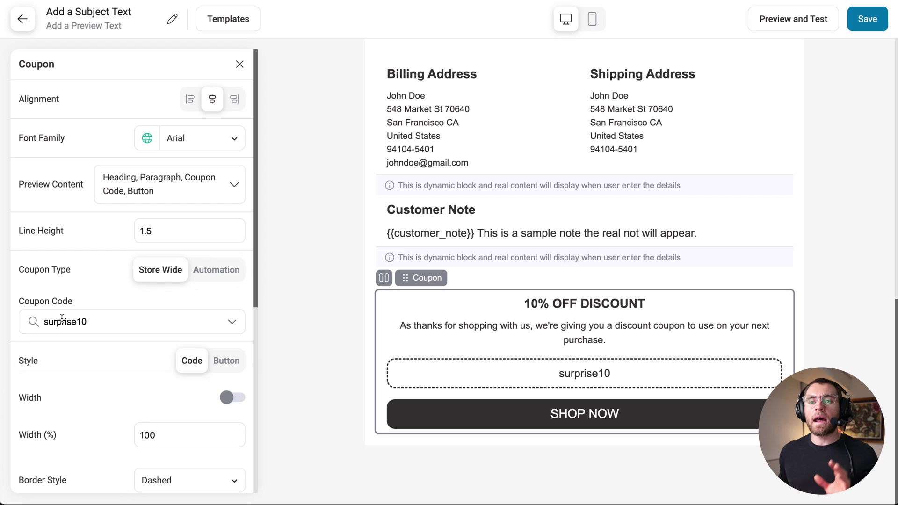
- Make the surprise10 coupon code text bold and set its font size to 24px
double_click(592, 373)
key("ctrl+b")
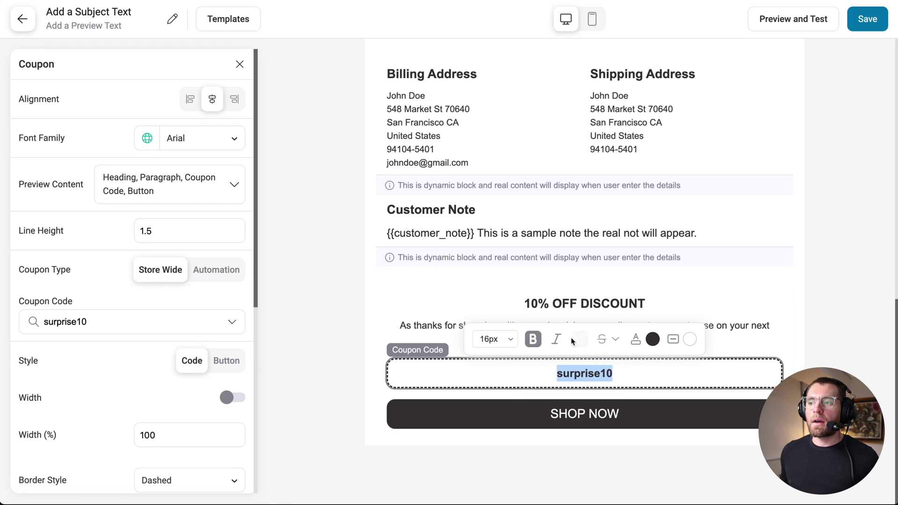
left_click(503, 344)
scroll(493, 414, "down", 3)
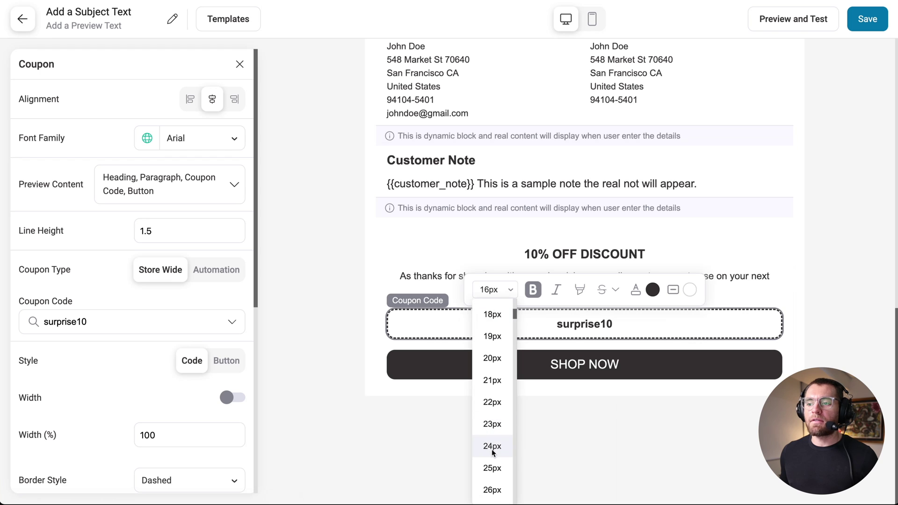
left_click(492, 446)
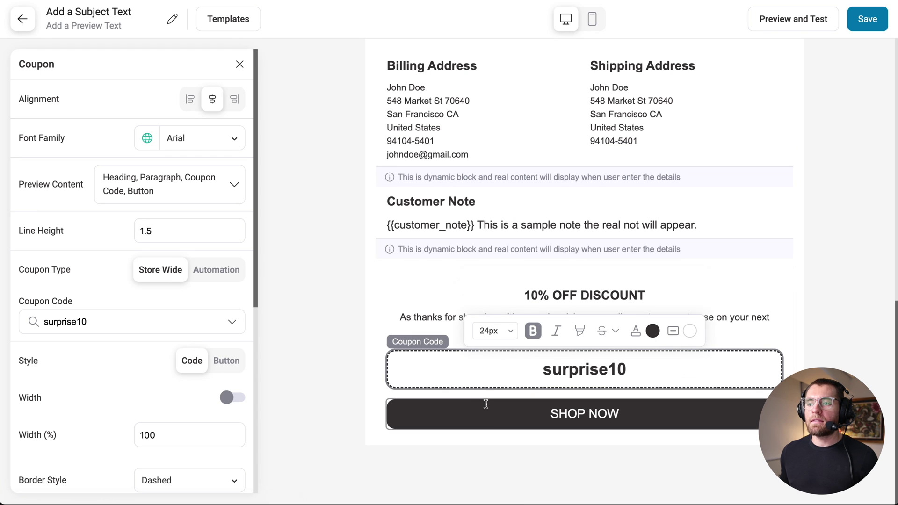
- Give the coupon section a light blue background, made paler than the standard light blue
left_click(370, 374)
left_click(156, 225)
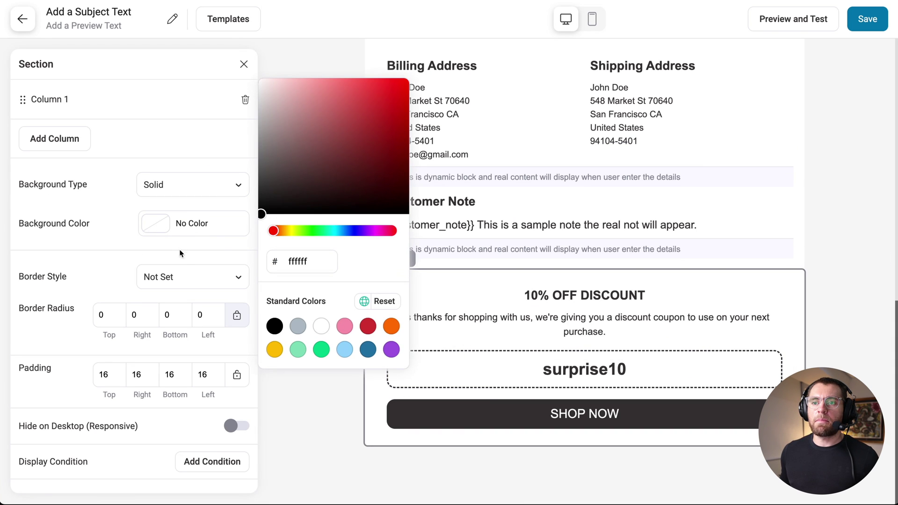
left_click(345, 350)
left_click_drag(323, 82, 304, 72)
- Fill the coupon code box with a white (ffffff) background
left_click(561, 372)
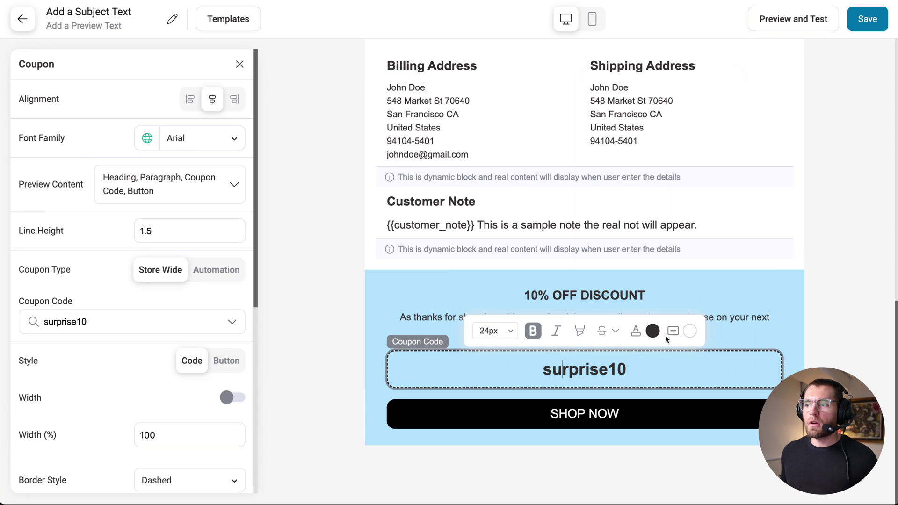
left_click(694, 333)
left_click(668, 280)
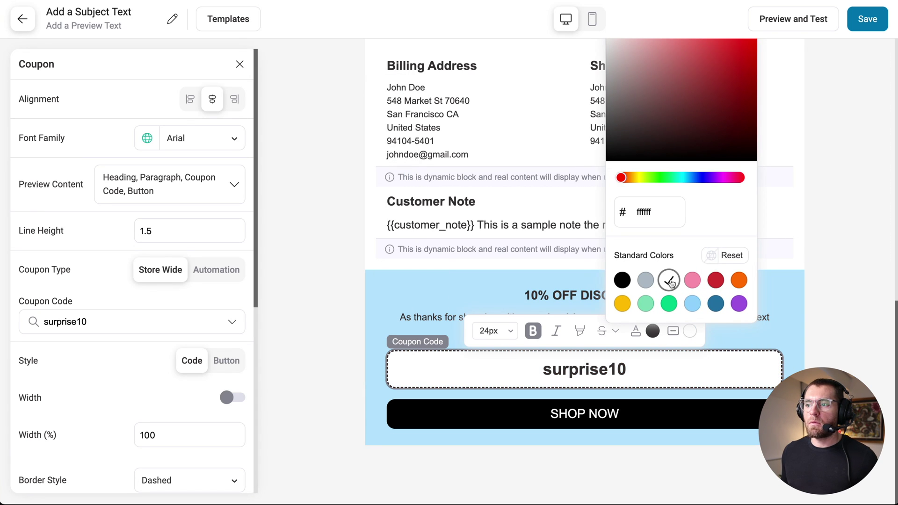
- Set the top and bottom padding of the coupon's SHOP NOW button to 15
left_click(607, 396)
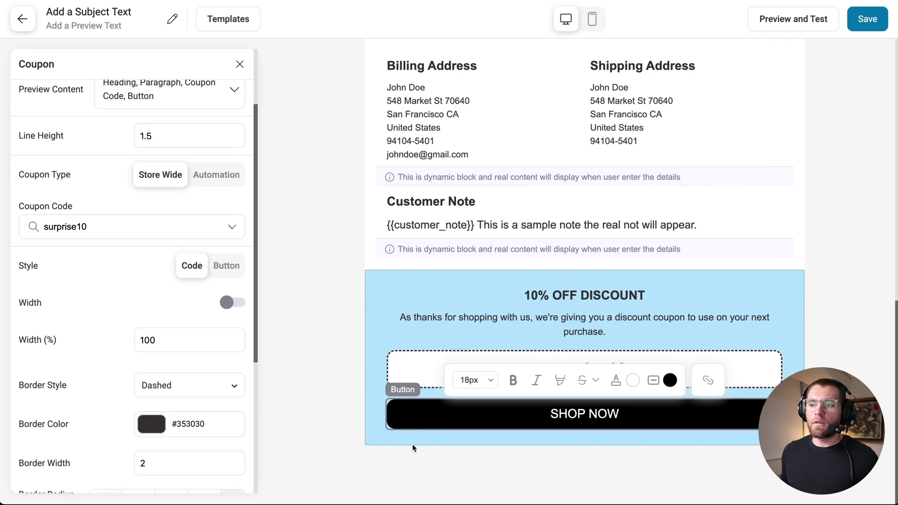
left_click(225, 266)
scroll(178, 309, "down", 2)
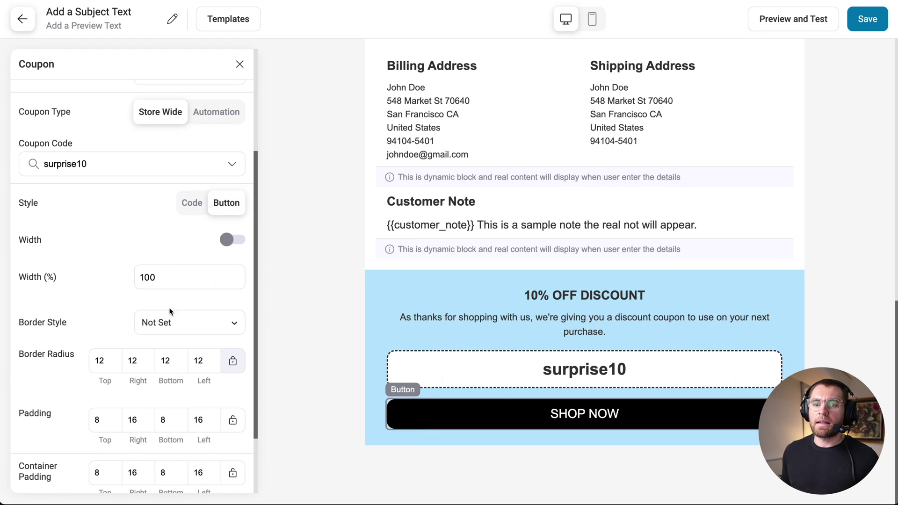
left_click(100, 391)
type("15")
left_click(169, 393)
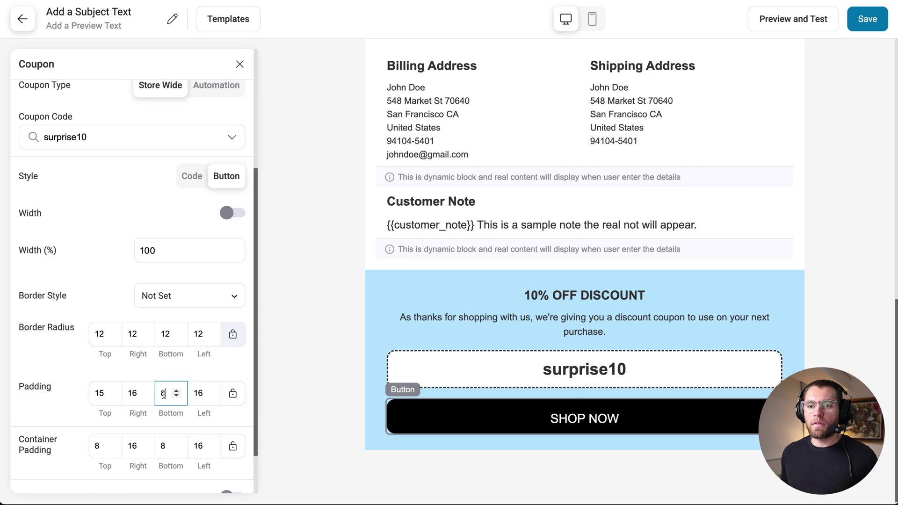
type("15")
- Set the font size of the coupon's 10% OFF DISCOUNT heading to 23px
left_click(585, 295)
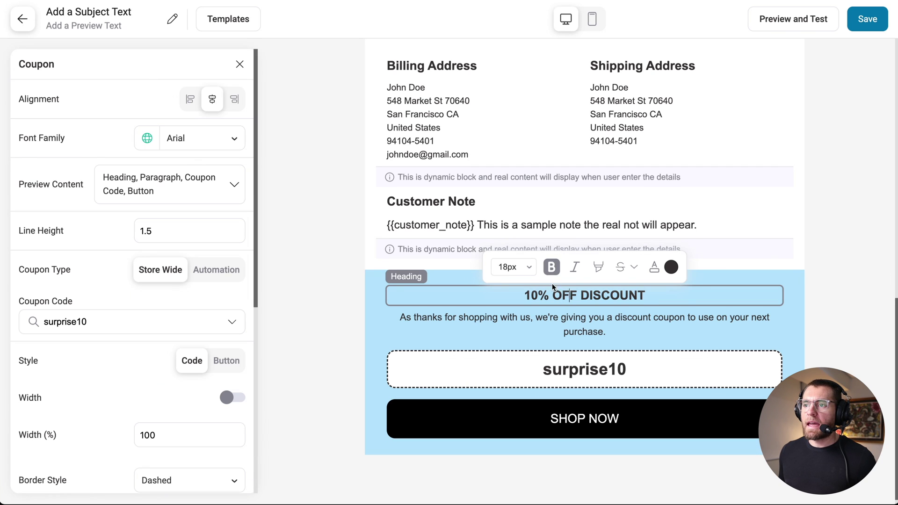
left_click(513, 266)
scroll(511, 371, "down", 3)
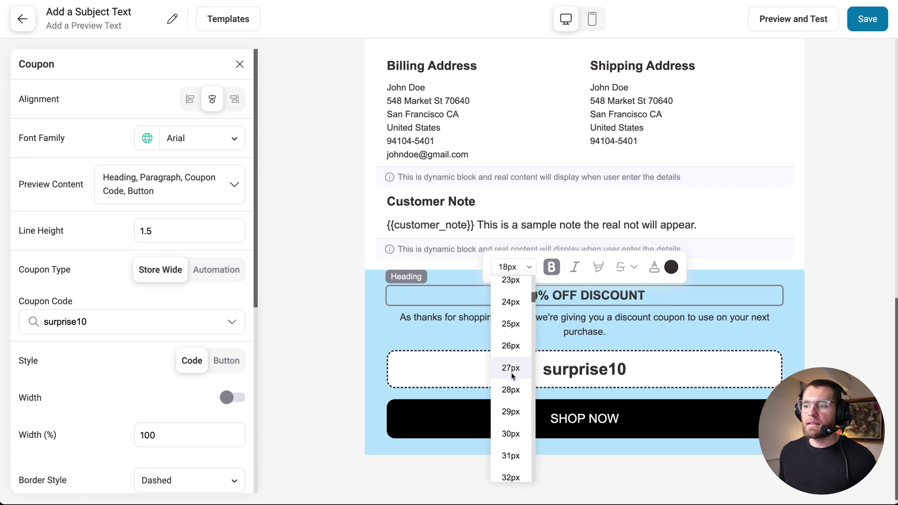
left_click(511, 281)
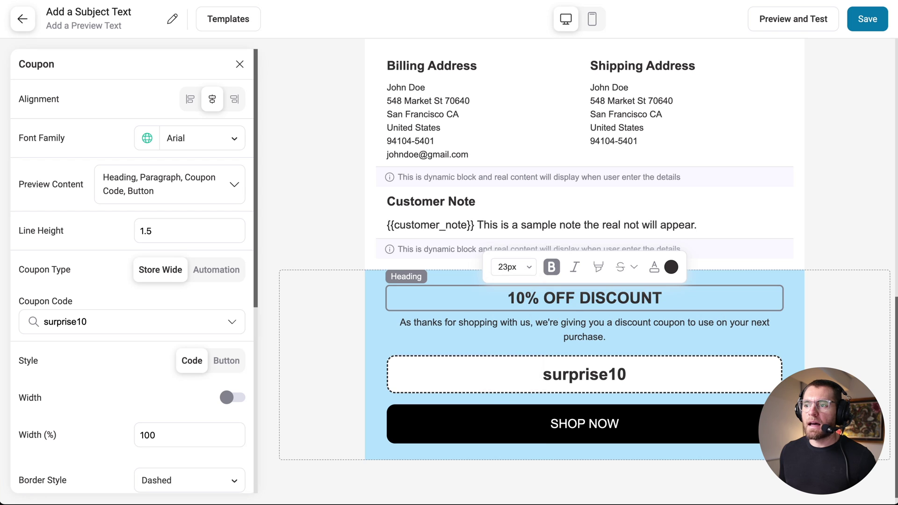
- Set the padding of the light blue coupon section to 30 on all four sides
left_click(374, 346)
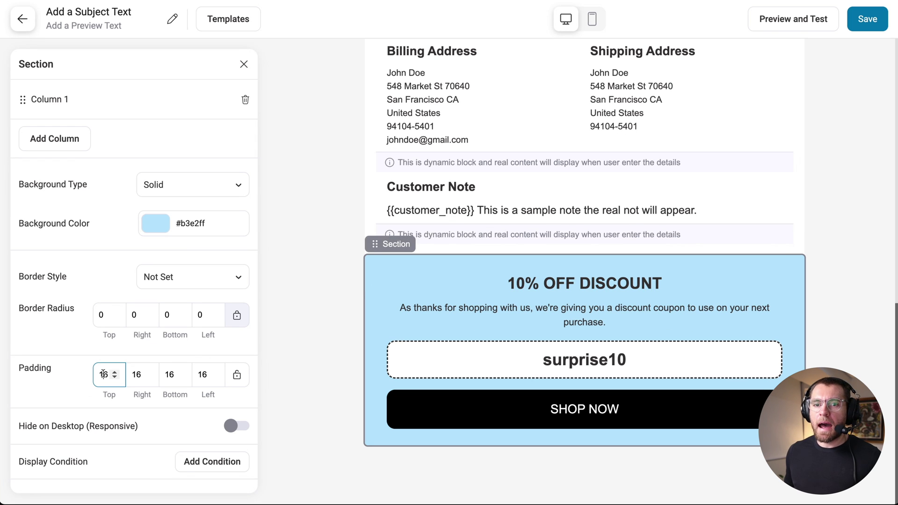
type("30")
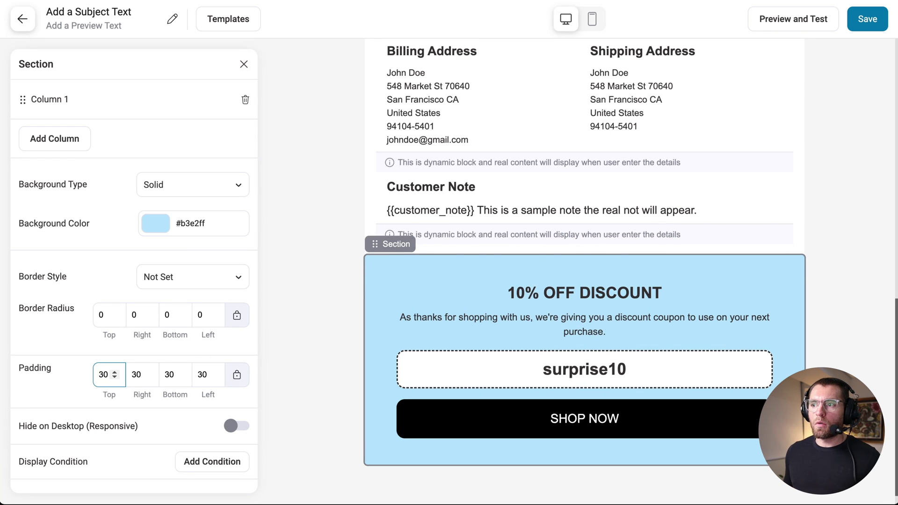
left_click(243, 64)
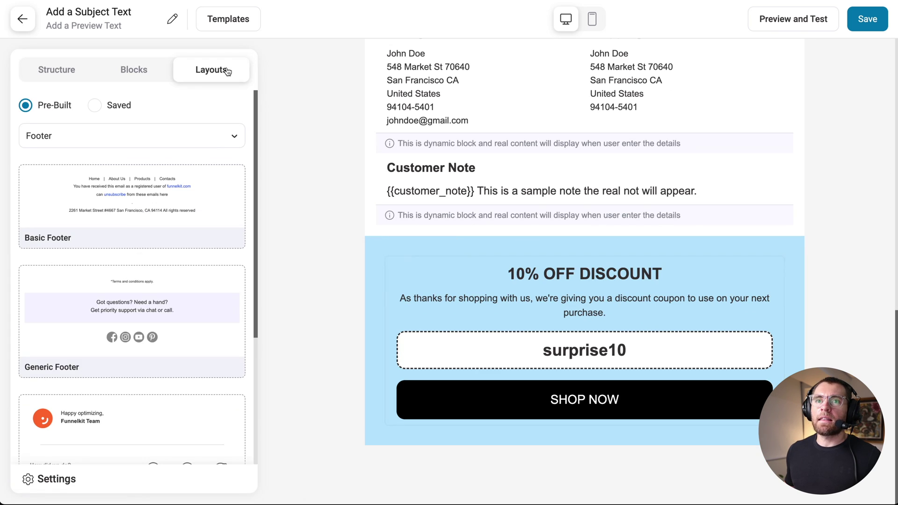
- Add an empty single-column row below the coupon section
left_click(56, 69)
left_click_drag(65, 107, 312, 447)
scroll(311, 446, "down", 2)
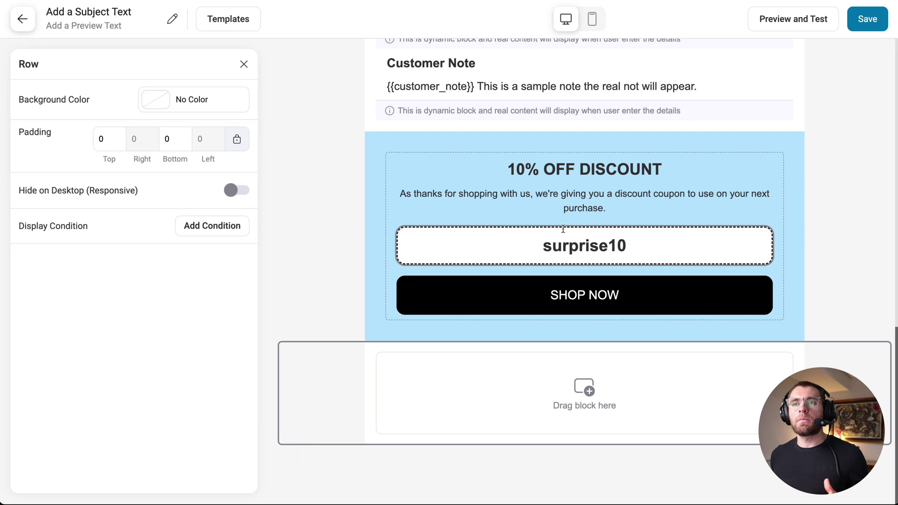
left_click(243, 65)
- Place a text block in the new row and enter "Other products you might like"
left_click_drag(43, 145, 521, 389)
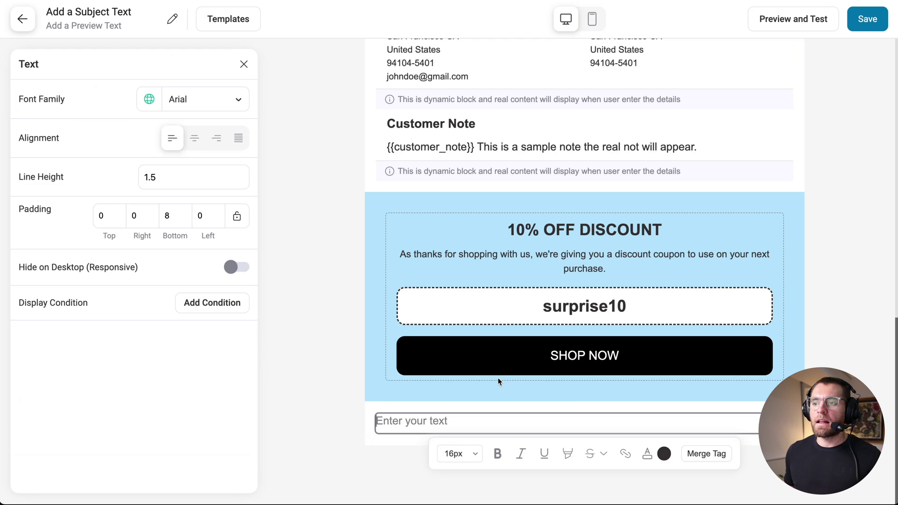
type("Other product")
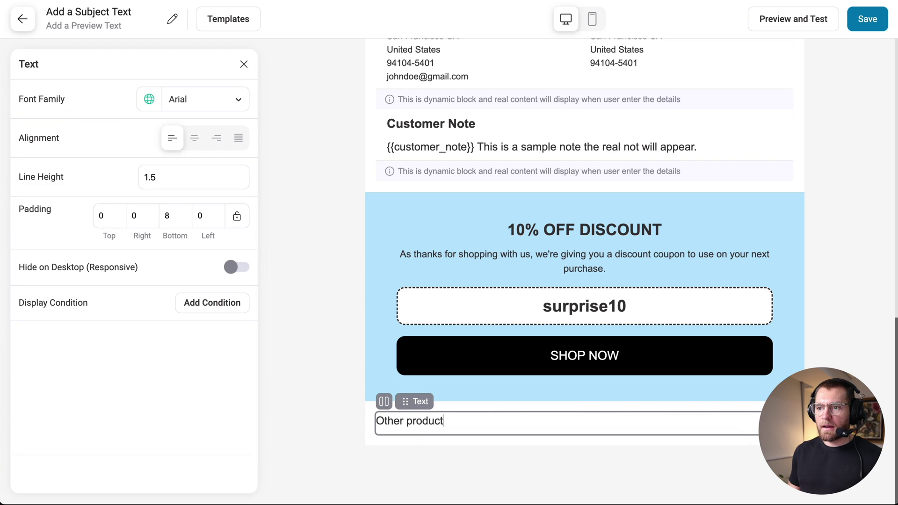
type("s you might like")
- Make the "Other products you might like" heading bold, 22px and centre-aligned
key("ctrl+a")
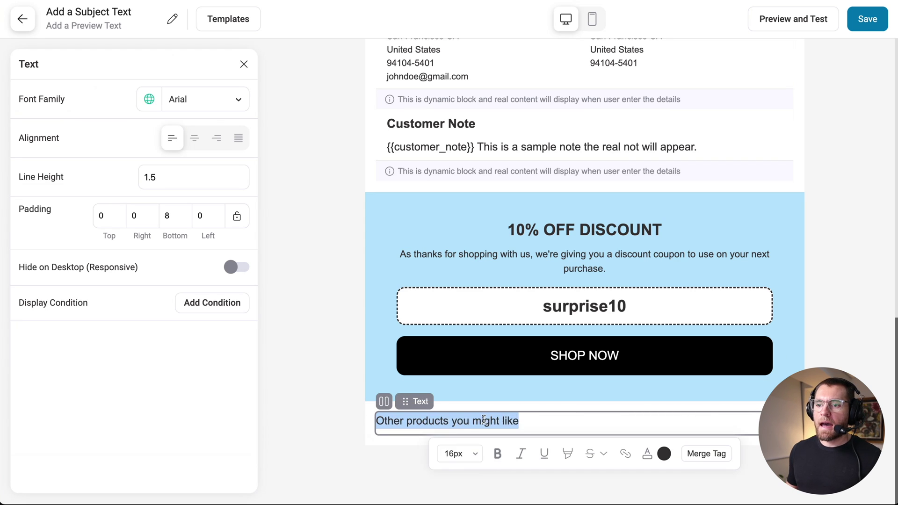
key("ctrl+b")
left_click(456, 453)
left_click(457, 310)
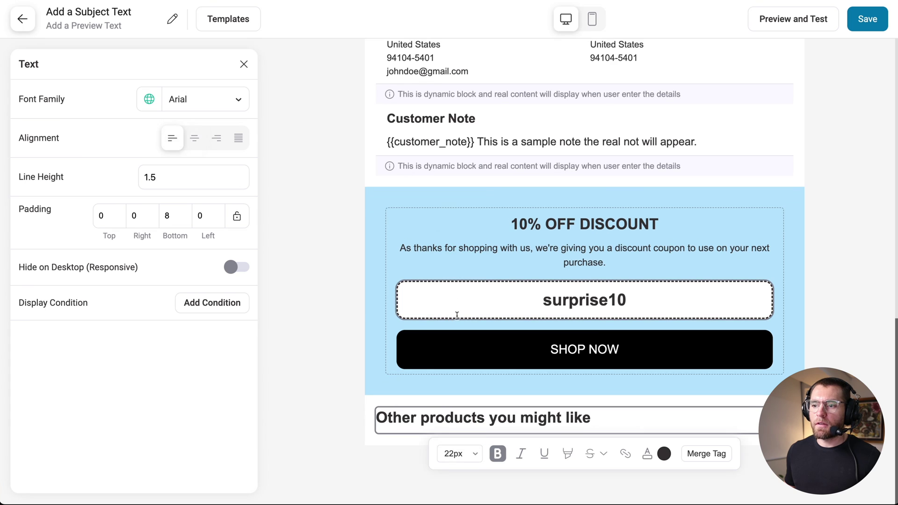
left_click(196, 138)
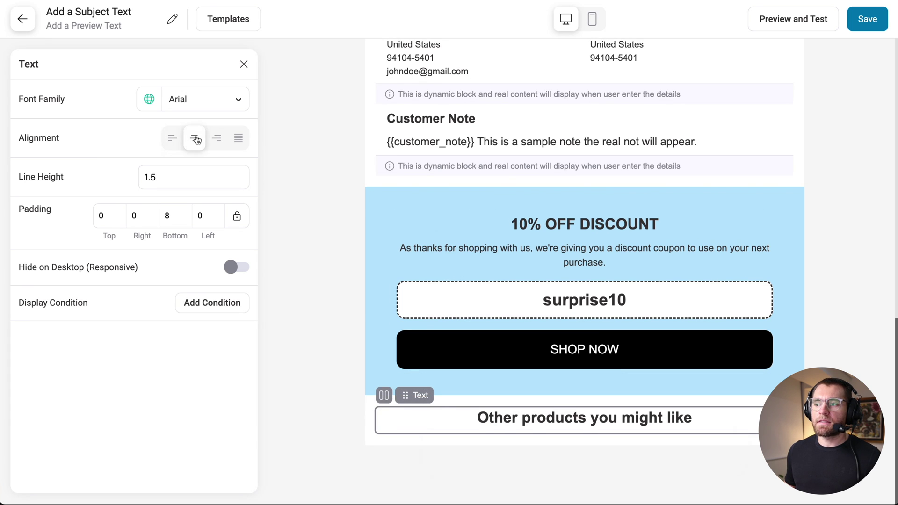
left_click(243, 64)
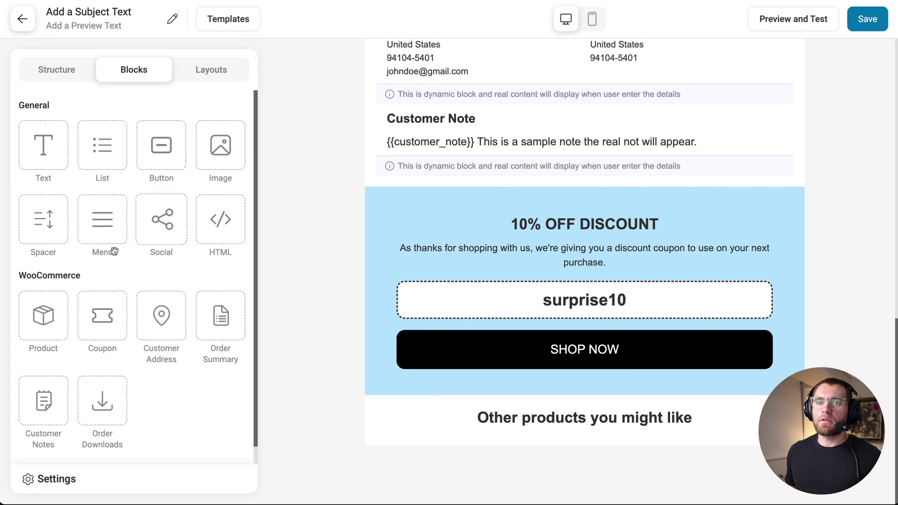
- Add a product block under the heading that feeds Best Selling Products in three columns
left_click_drag(48, 307, 428, 430)
left_click(151, 215)
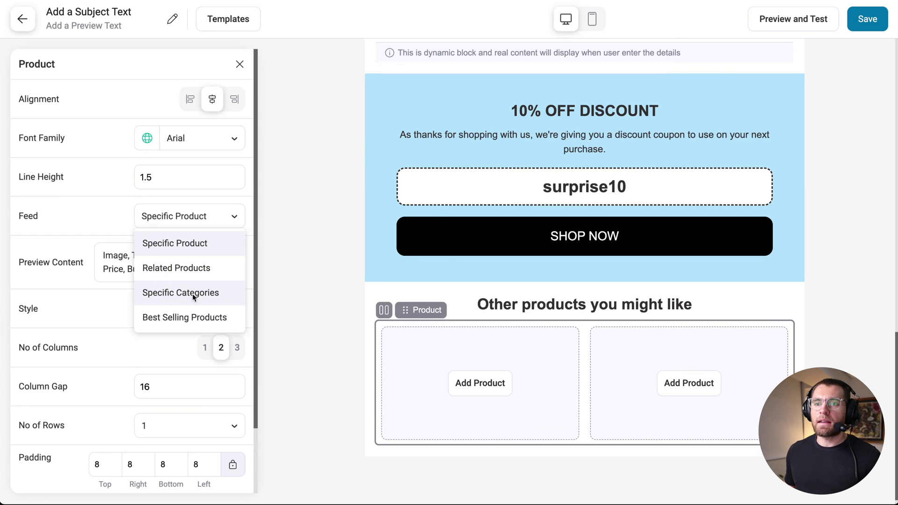
left_click(218, 318)
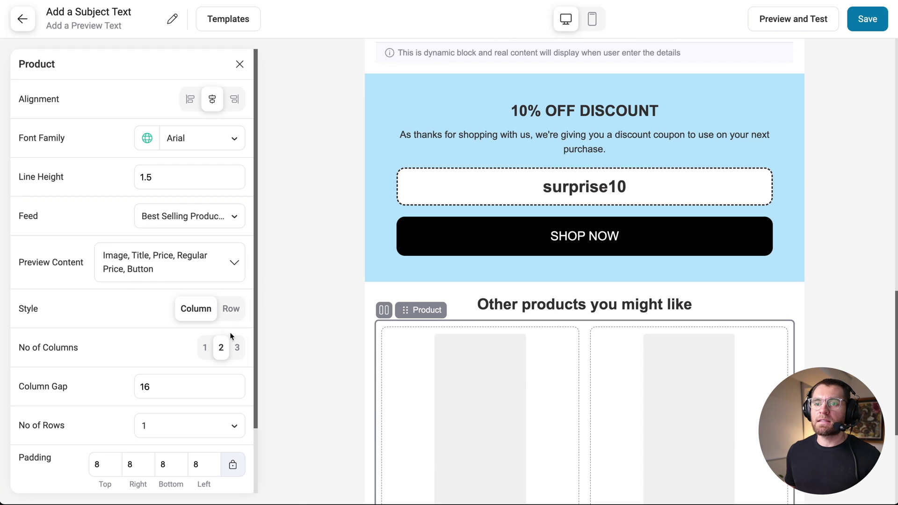
left_click(237, 348)
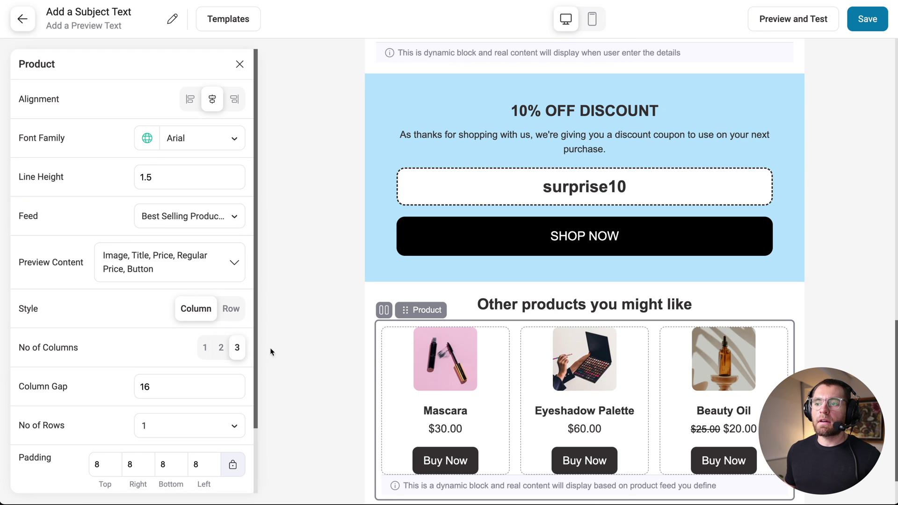
- Set the padding of the "Other products you might like" heading to 25 at the top and 15 at the bottom
scroll(277, 350, "down", 1)
left_click(495, 273)
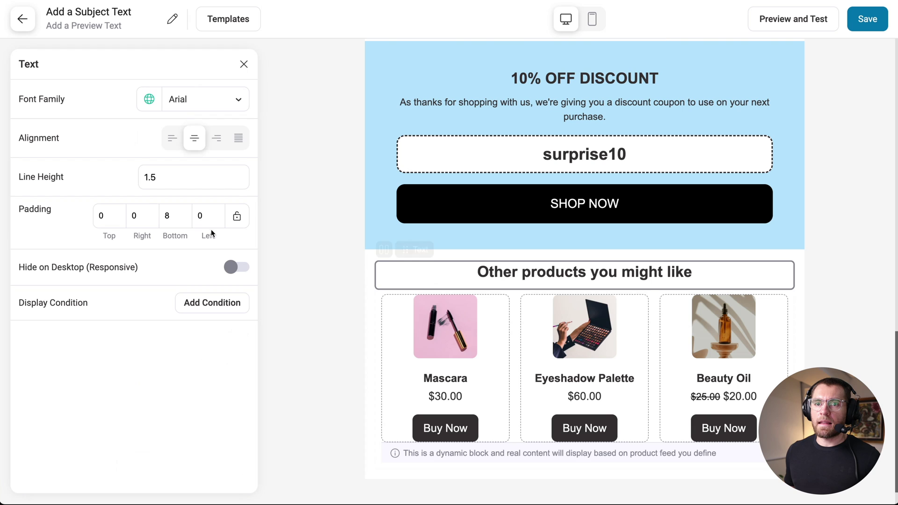
type("25")
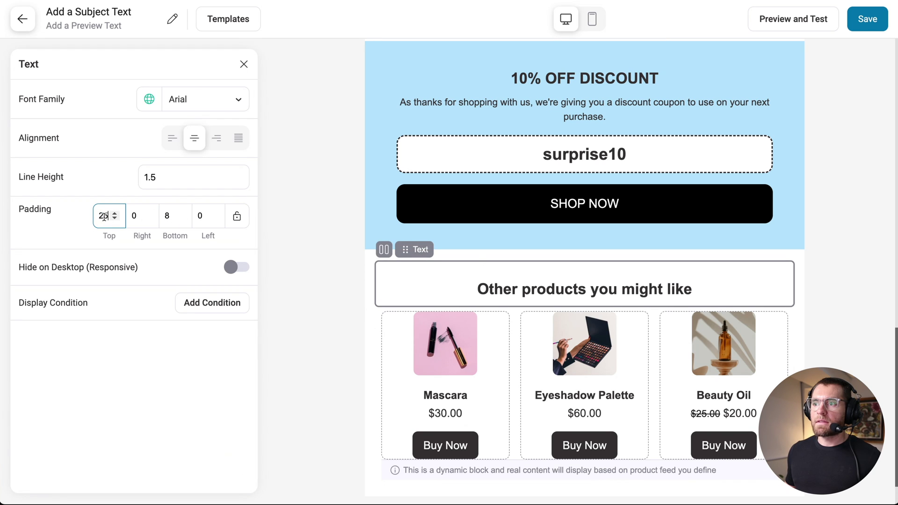
double_click(168, 216)
type("16")
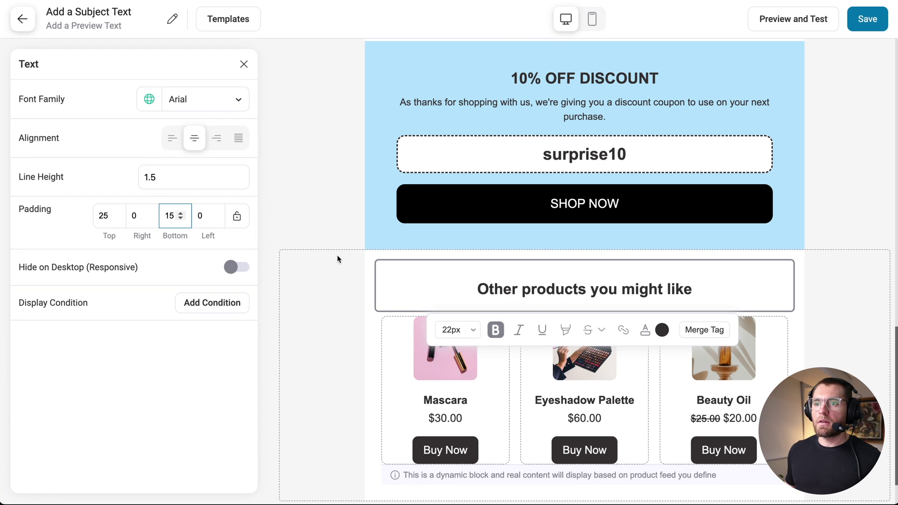
left_click(337, 256)
- Add the pre-built Basic Footer layout from the Footer category below the product block
scroll(277, 398, "down", 2)
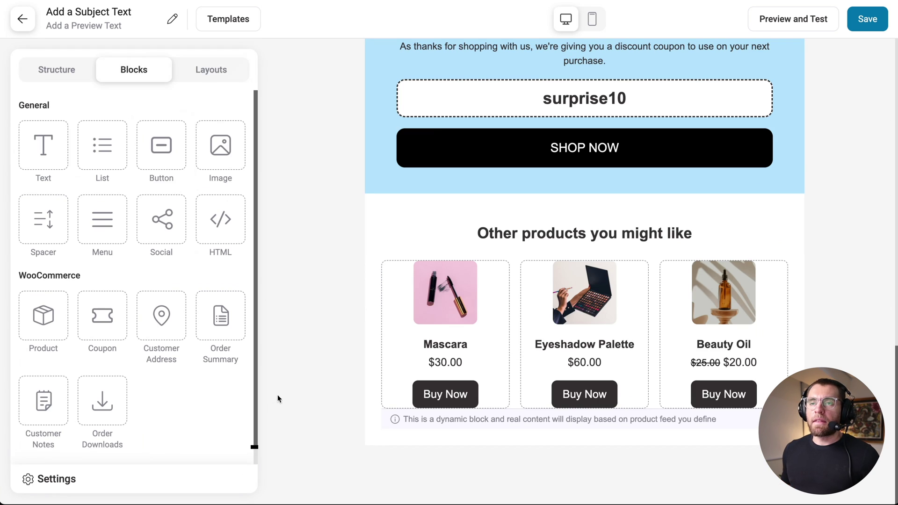
left_click(218, 75)
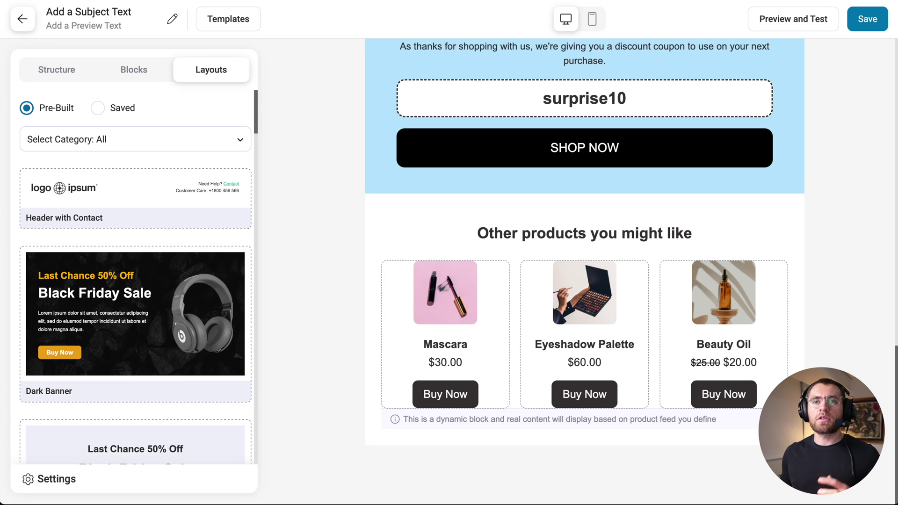
left_click(70, 136)
scroll(74, 237, "down", 2)
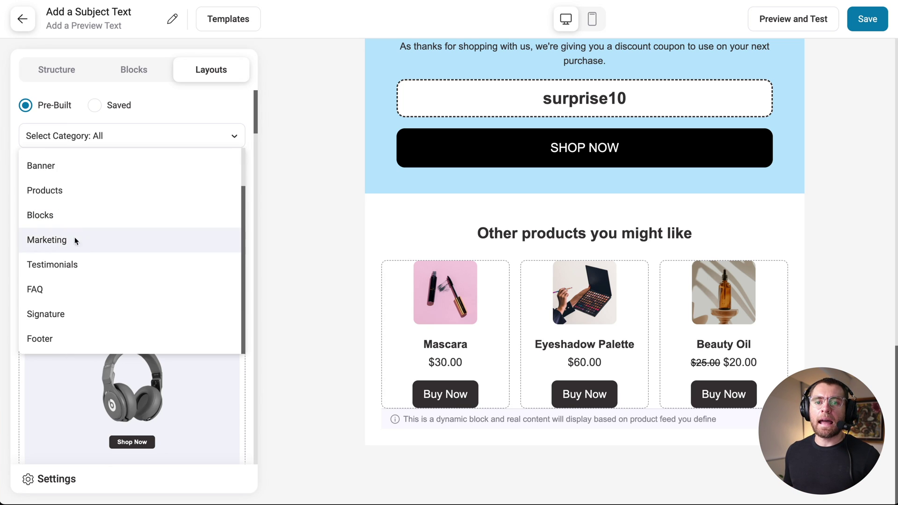
left_click(44, 332)
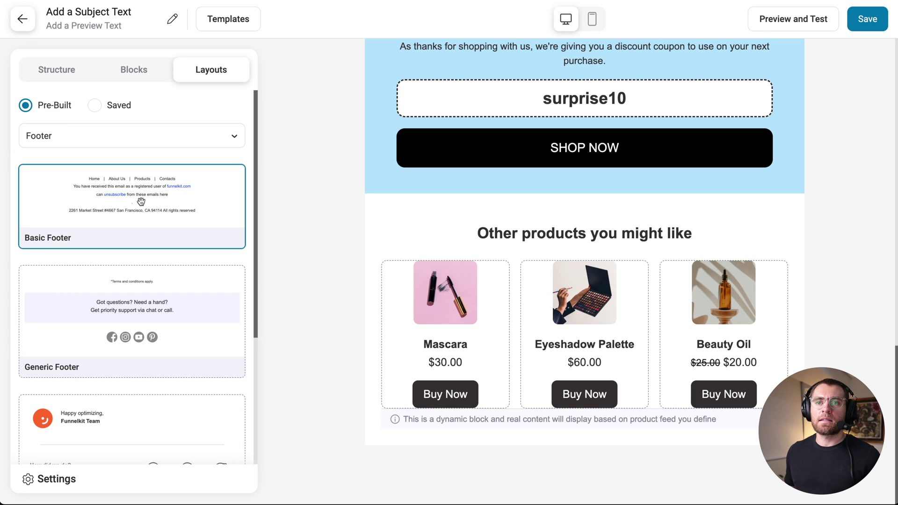
left_click_drag(97, 208, 363, 427)
scroll(825, 297, "down", 3)
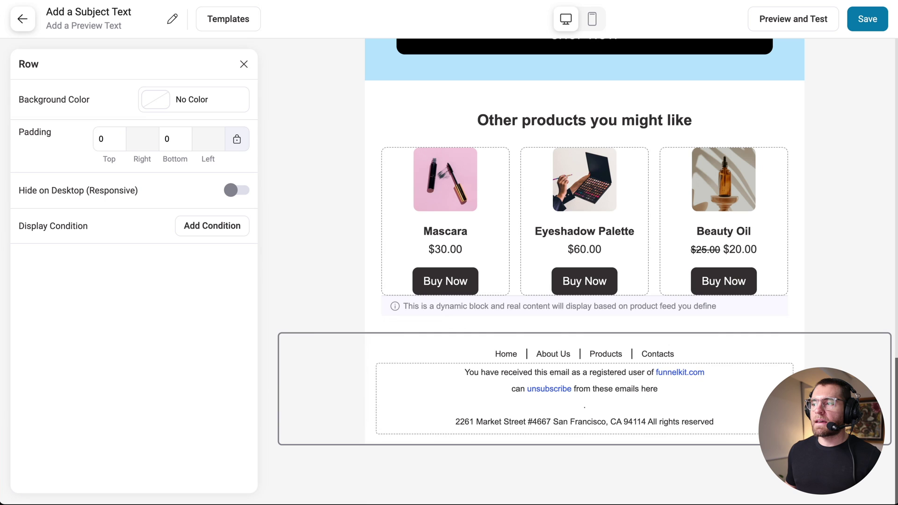
- Review the whole order receipt email from the logo header through the coupon and product sections
scroll(865, 88, "up", 15)
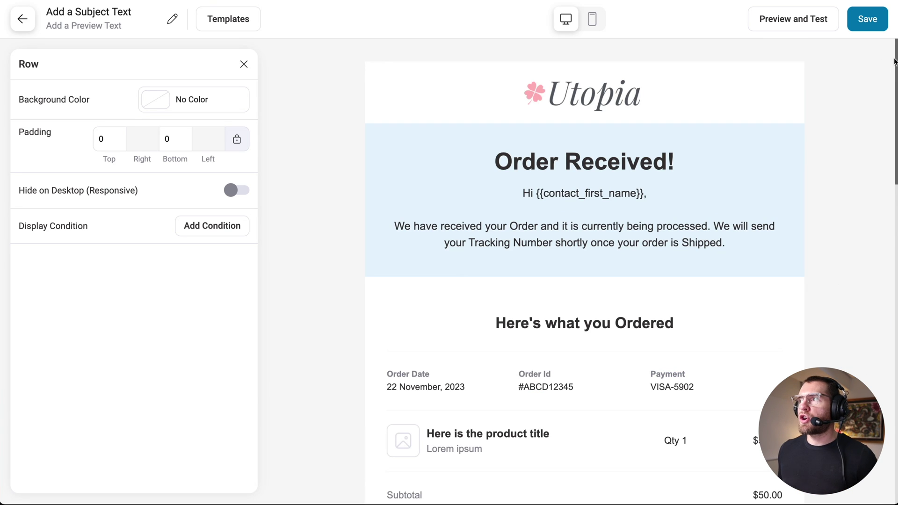
scroll(867, 83, "down", 1)
scroll(584, 269, "down", 6)
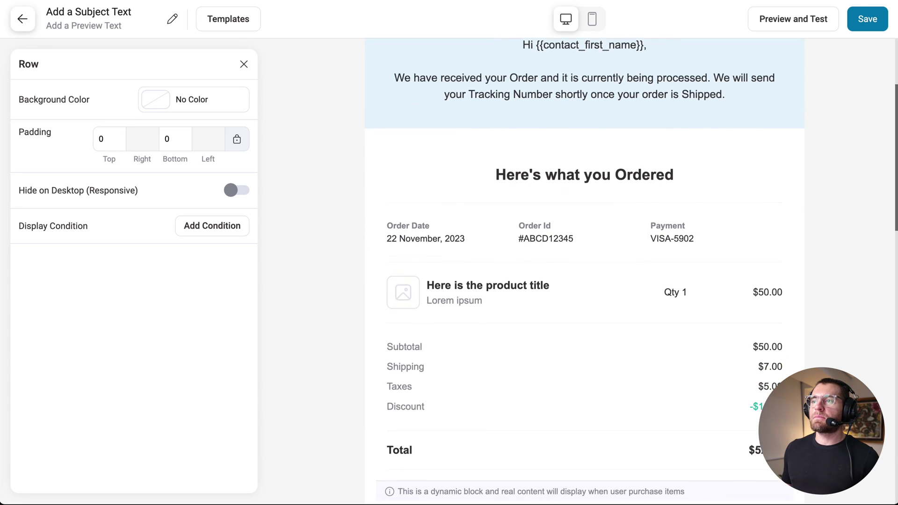
scroll(585, 272, "down", 8)
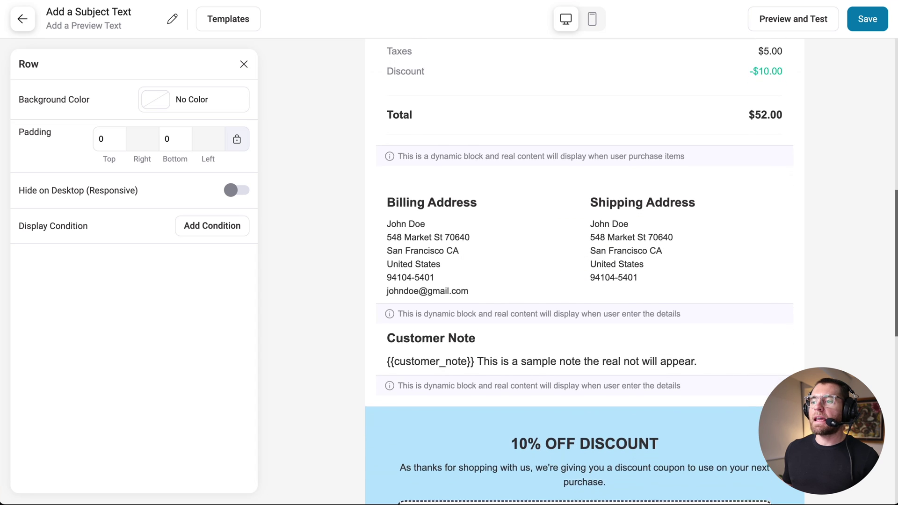
scroll(584, 272, "down", 7)
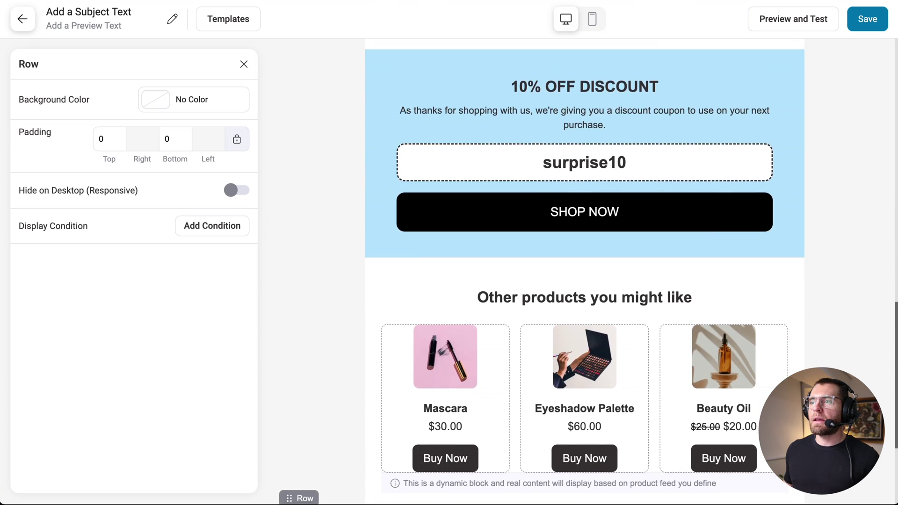
scroll(631, 272, "down", 1)
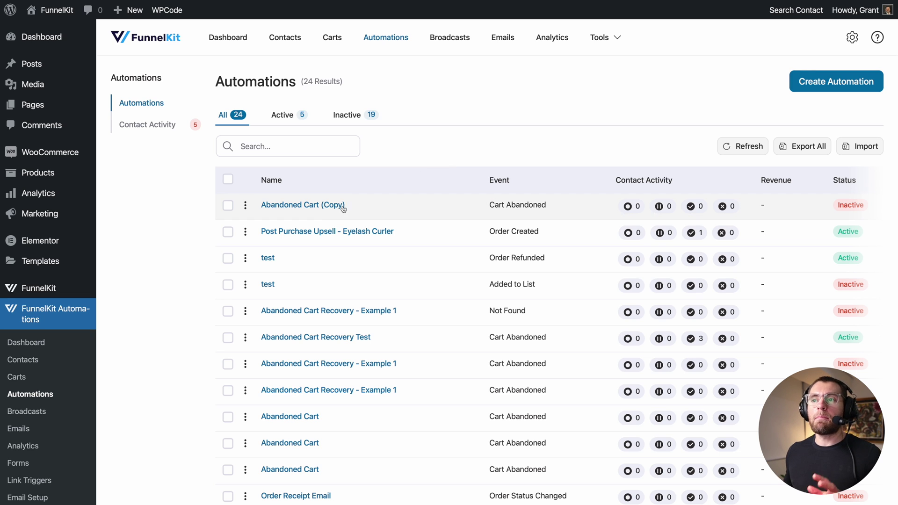
- Open the Abandoned Cart (Copy) automation and examine its workflow of delays and email actions
left_click(319, 210)
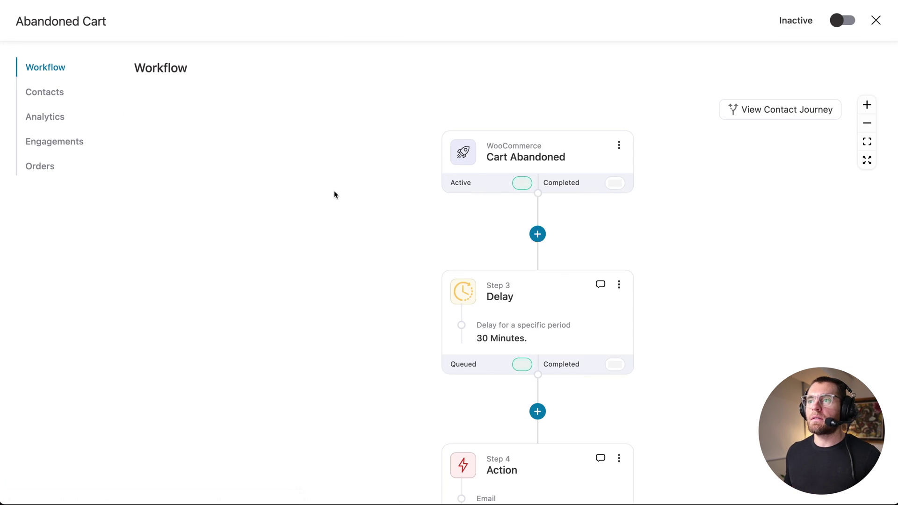
left_click_drag(663, 292, 588, 169)
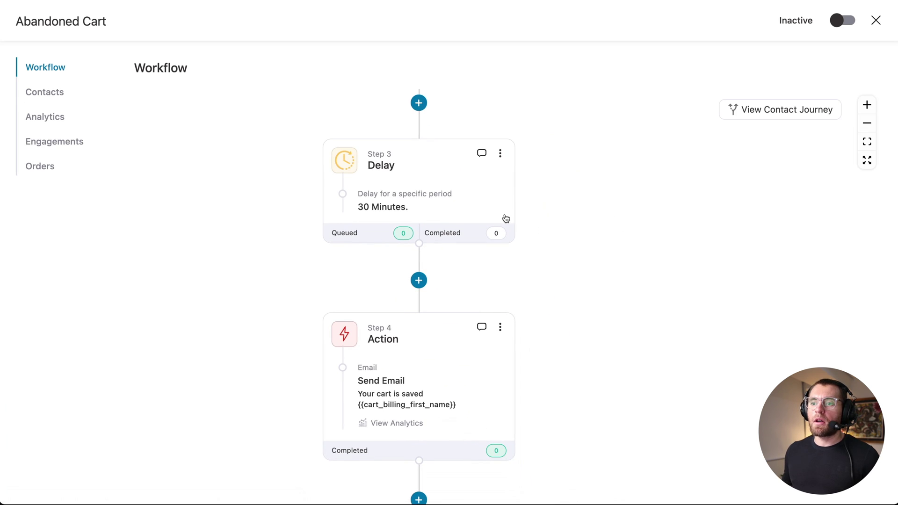
scroll(579, 336, "down", 3)
scroll(579, 344, "down", 4)
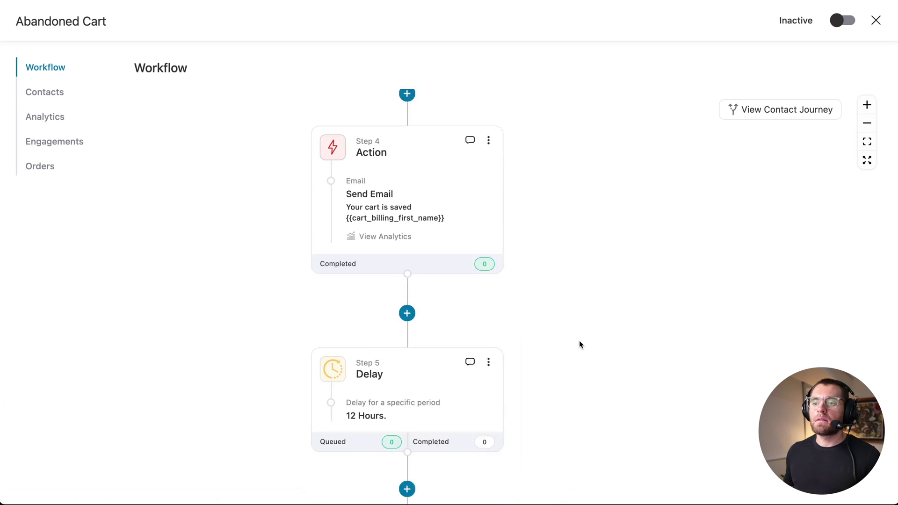
left_click_drag(609, 393, 616, 248)
left_click_drag(608, 406, 604, 175)
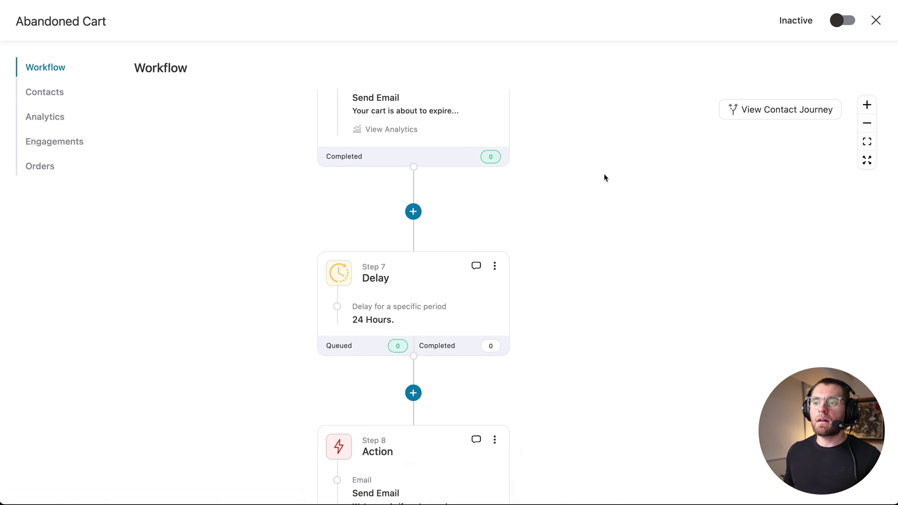
left_click_drag(595, 390, 599, 191)
left_click_drag(597, 396, 597, 338)
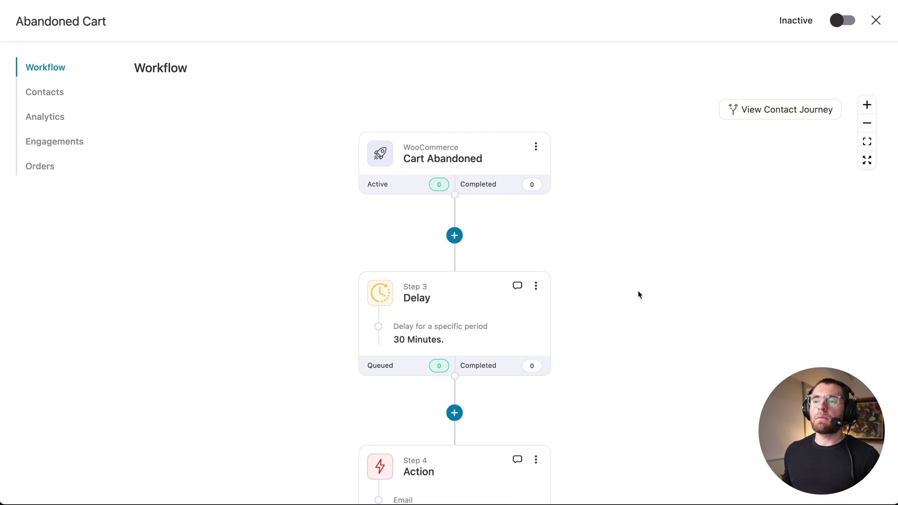
left_click_drag(635, 353, 639, 189)
left_click_drag(629, 386, 611, 251)
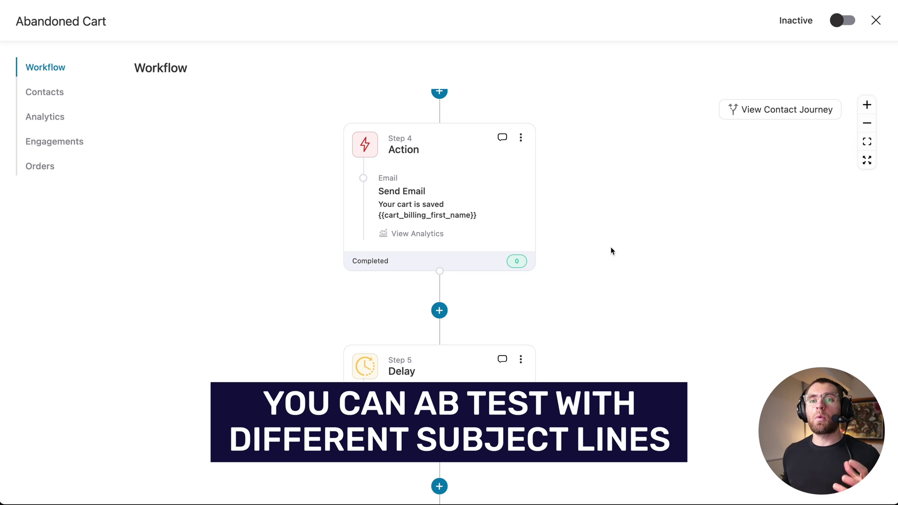
- Add a split path named "Testing AC Email 1 Subject" with 2 paths between the 30-minute delay and the first cart email
left_click_drag(593, 180, 593, 252)
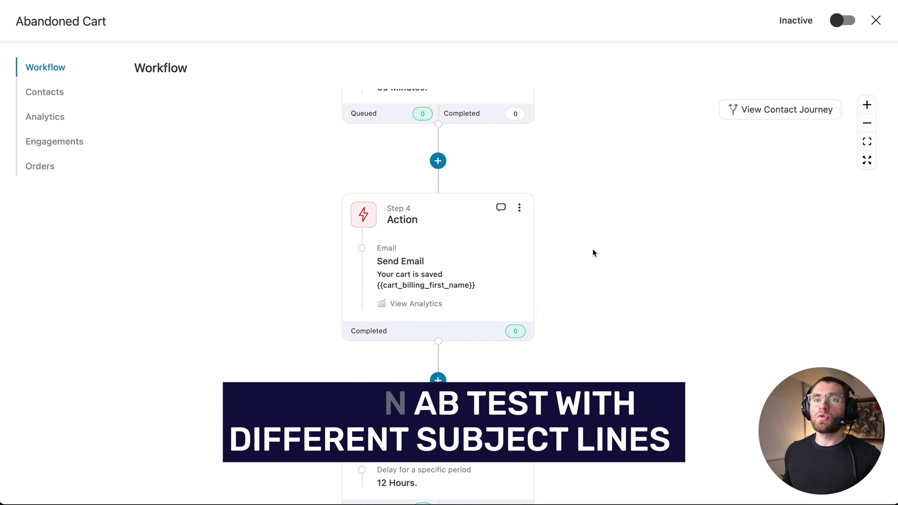
left_click(438, 161)
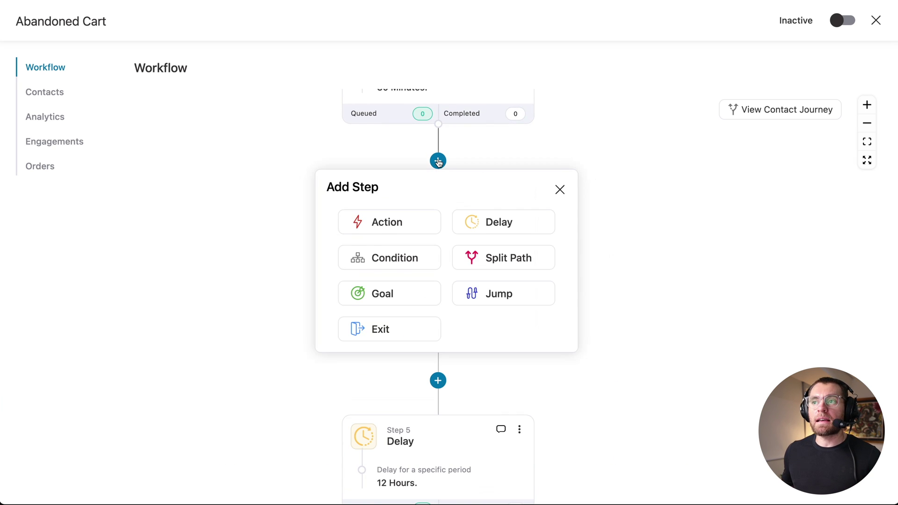
left_click(504, 261)
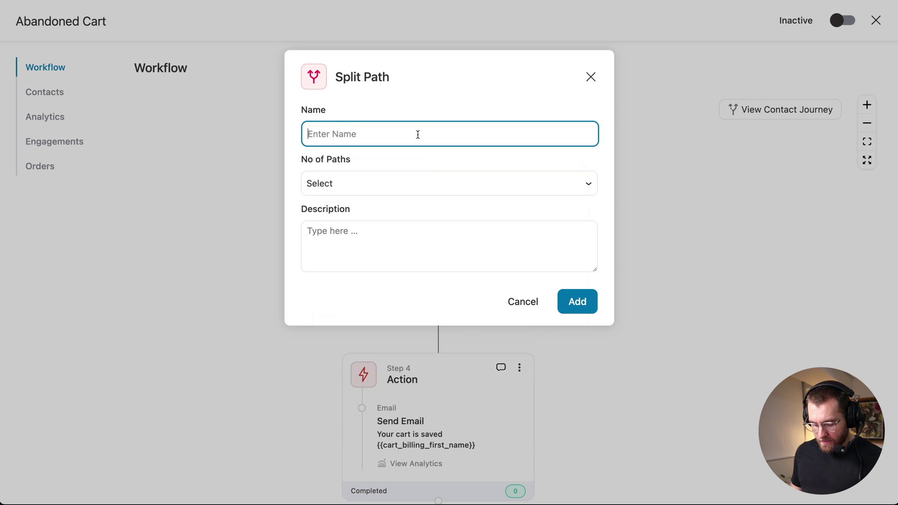
type("Testing AC Email 1 Subject")
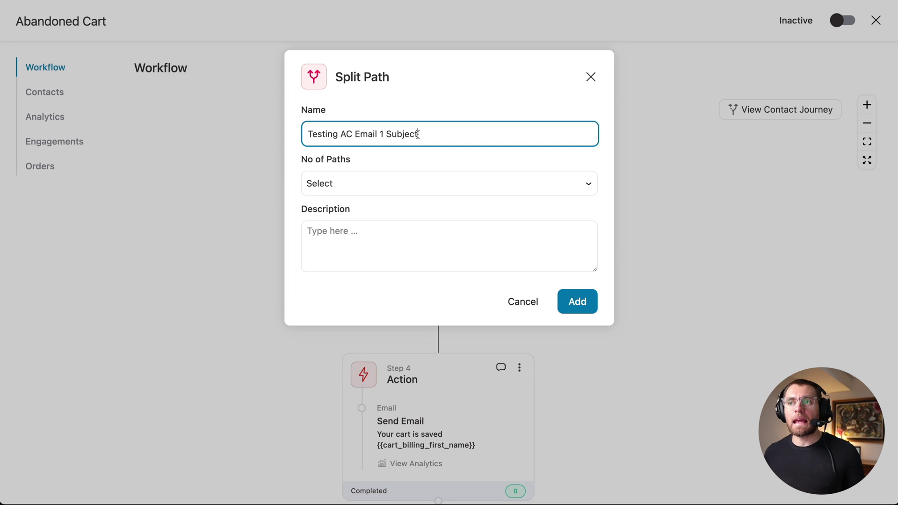
left_click(406, 184)
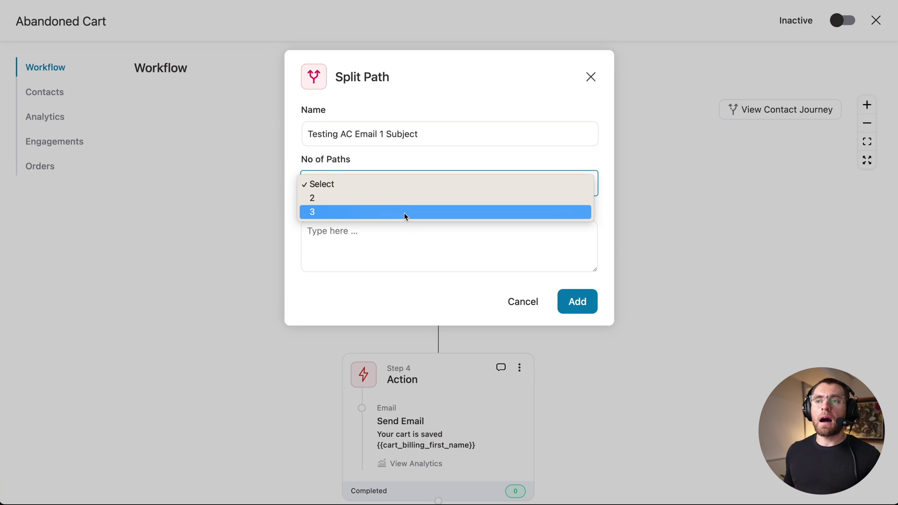
left_click(406, 199)
left_click(397, 240)
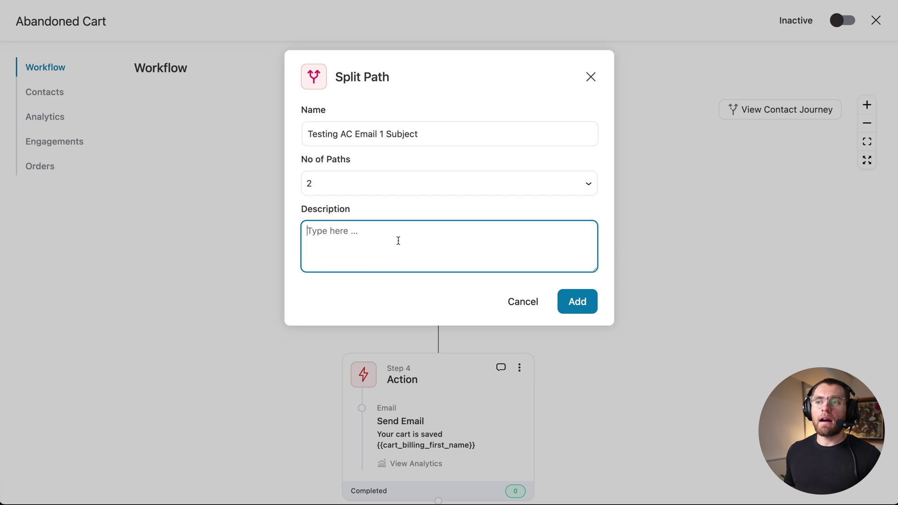
left_click(583, 301)
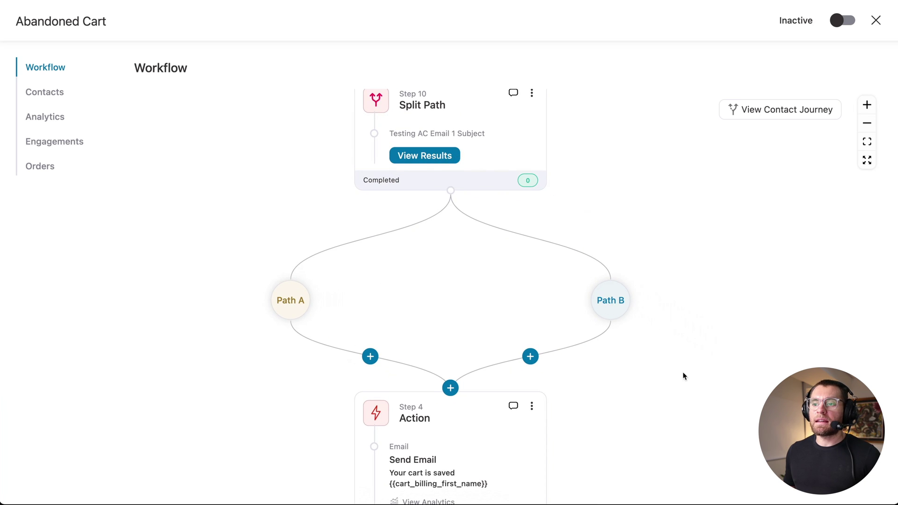
- Copy the "Your cart is saved" email action from below the split into both Path A and Path B
scroll(683, 375, "down", 3)
left_click(498, 303)
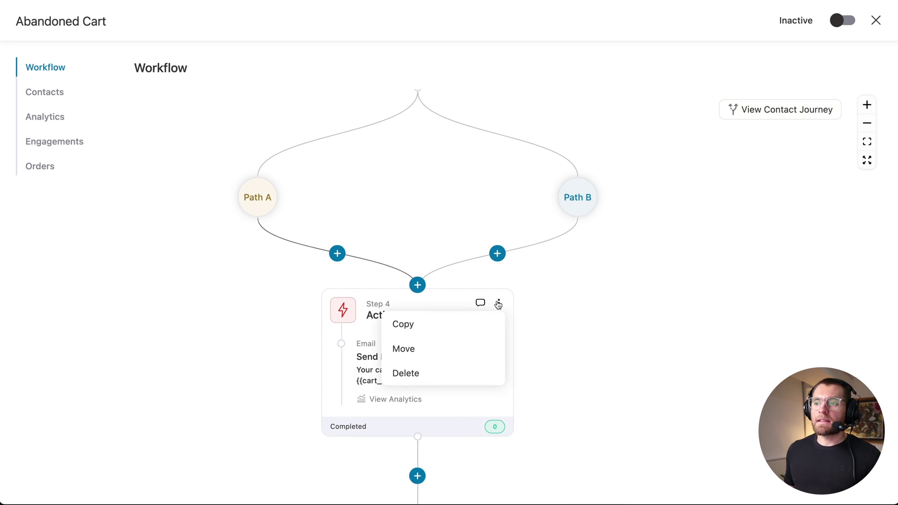
left_click(483, 325)
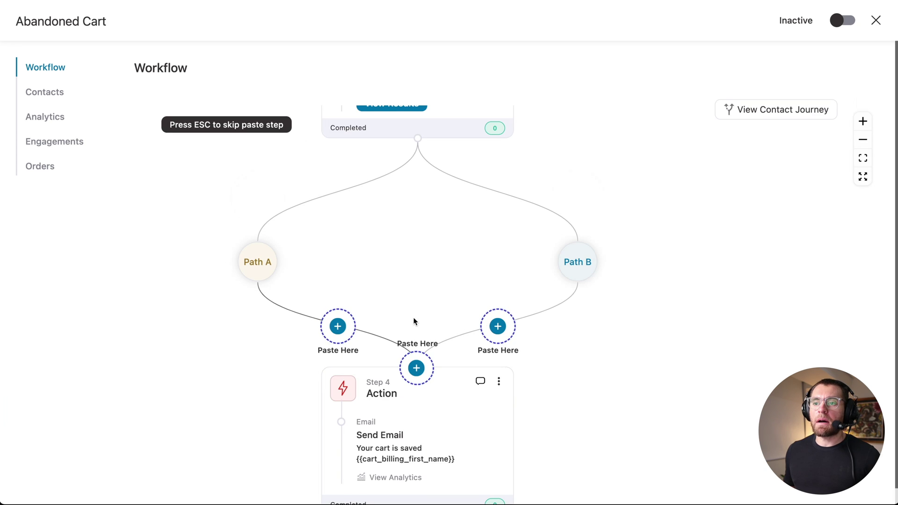
left_click(337, 326)
left_click(339, 204)
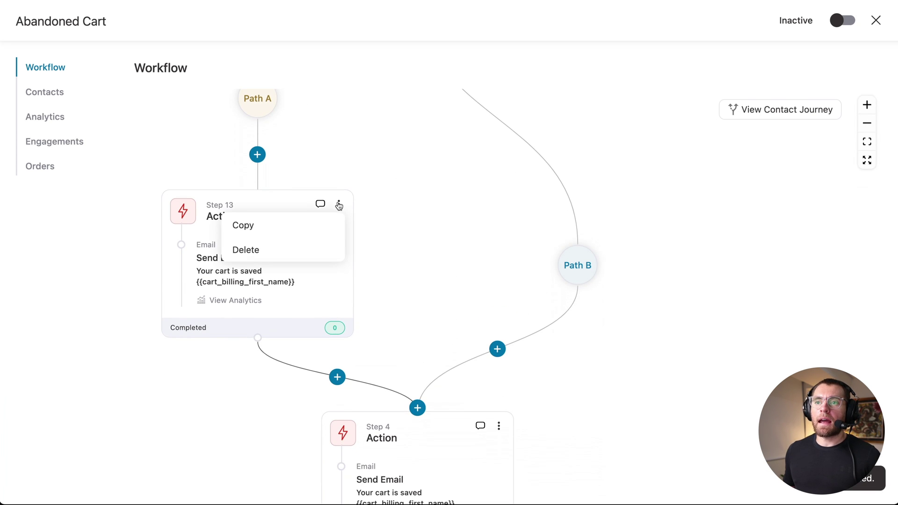
left_click(324, 225)
left_click_drag(549, 457, 518, 382)
left_click(469, 367)
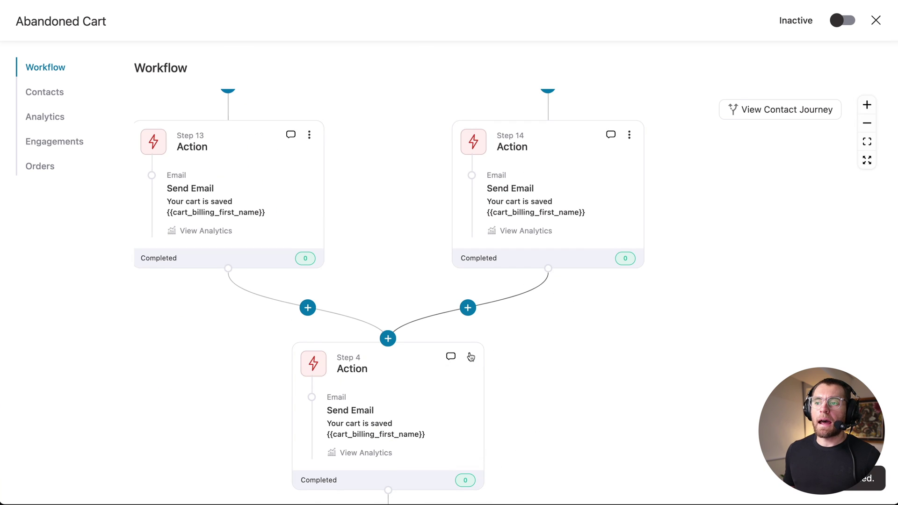
- Delete the original "Your cart is saved" email action located below the point where the two paths merge
left_click(469, 356)
left_click(425, 423)
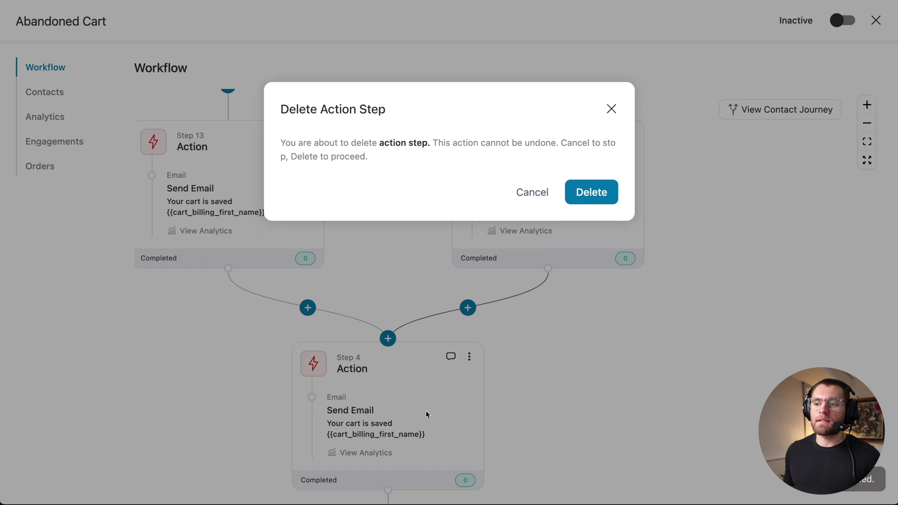
left_click(574, 190)
- Change the Path B email's subject to "HURRY! You car is expiring, {{cart_billing_first_name}}!" and save the action
scroll(716, 411, "up", 10)
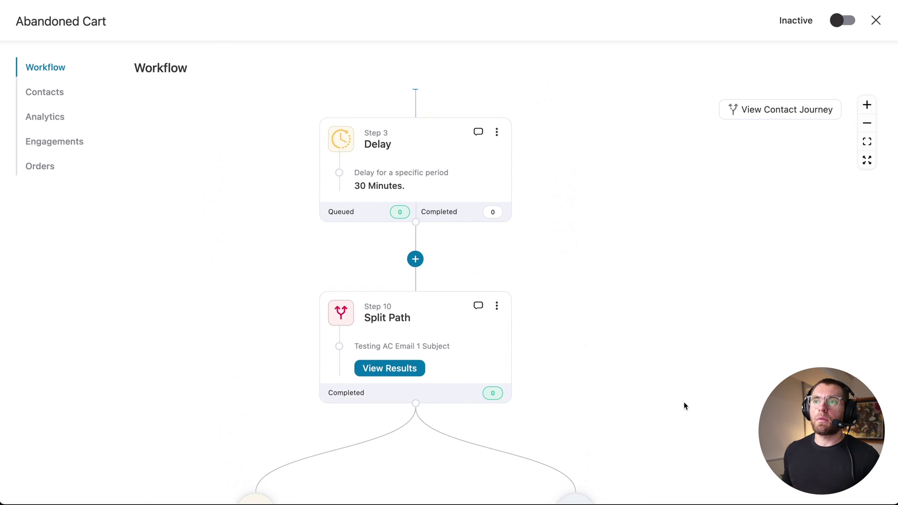
scroll(621, 282, "down", 5)
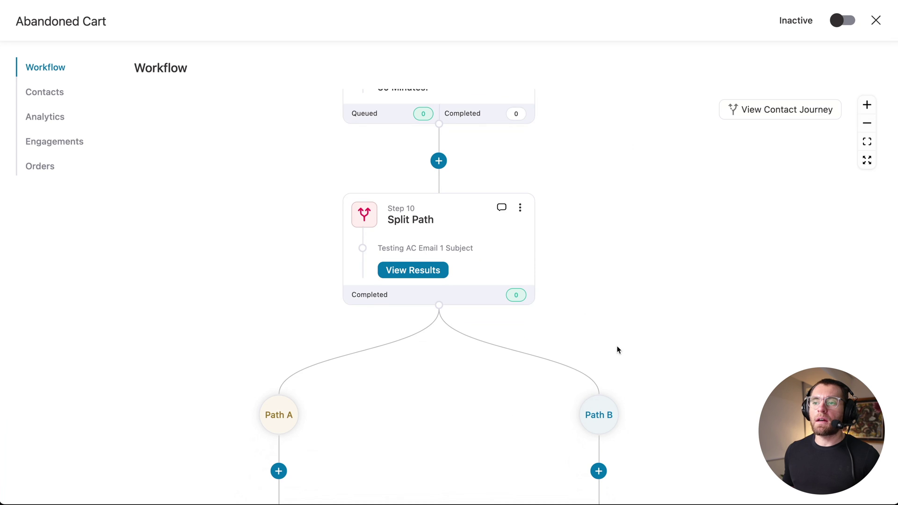
scroll(618, 349, "down", 4)
scroll(658, 176, "down", 1)
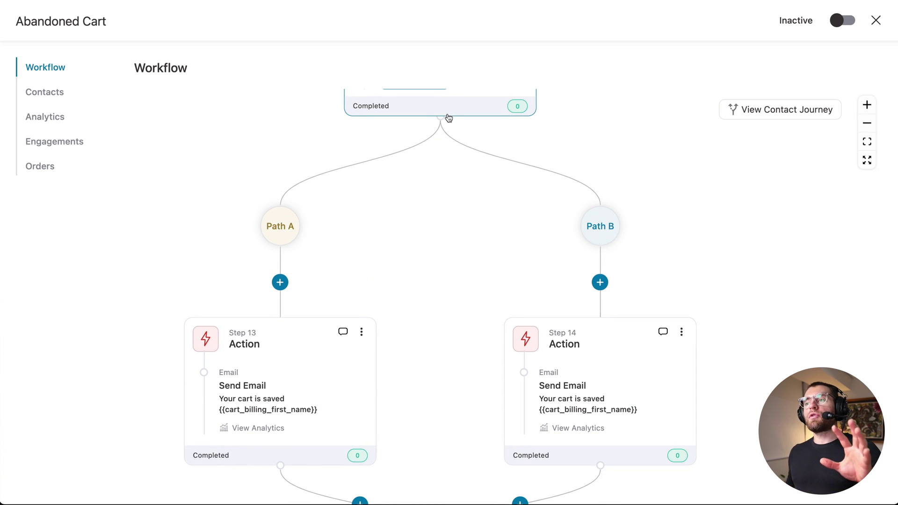
scroll(702, 313, "down", 2)
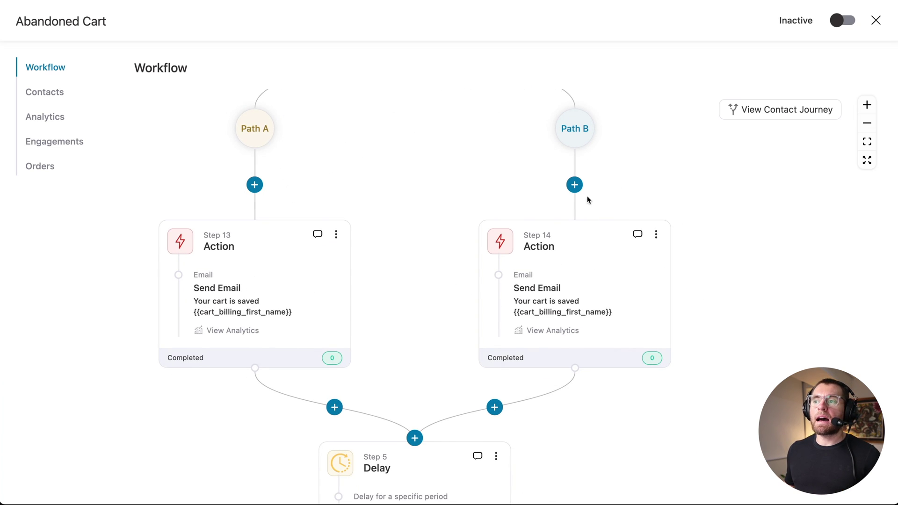
left_click(605, 280)
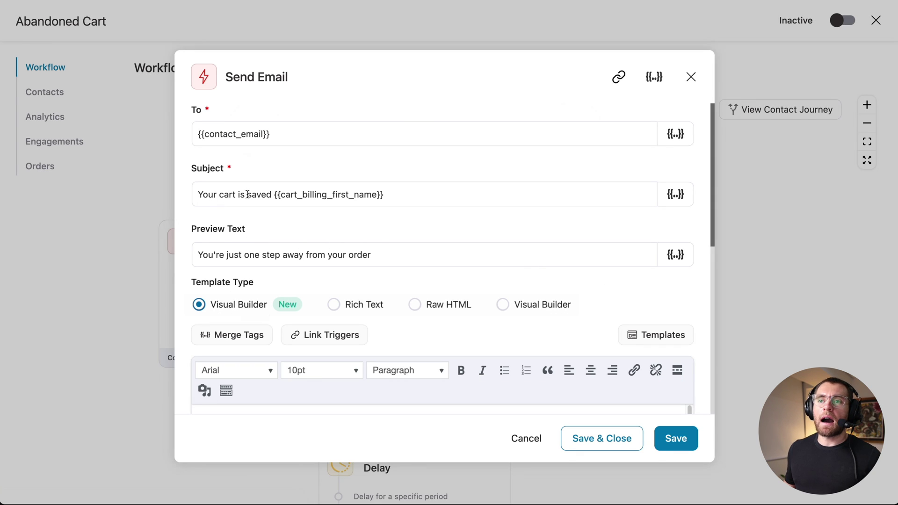
left_click(197, 193)
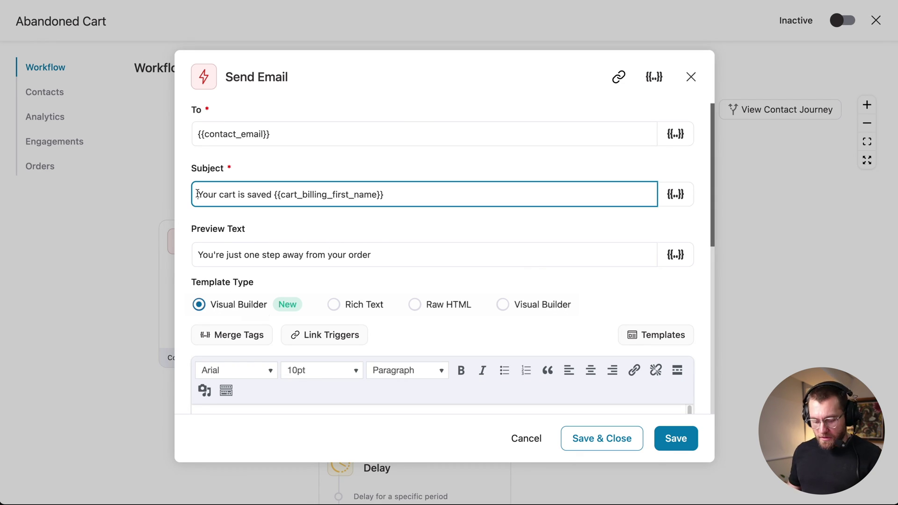
type("HURRY! You ")
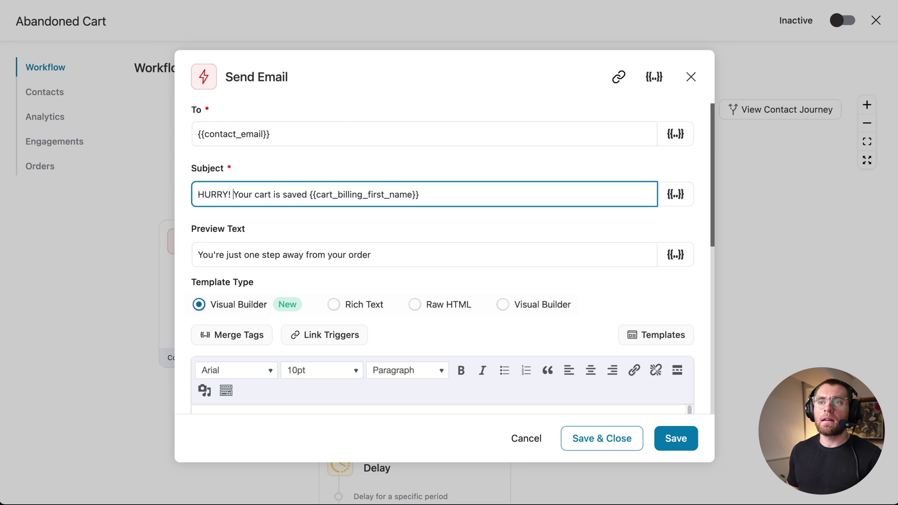
type("car is expi")
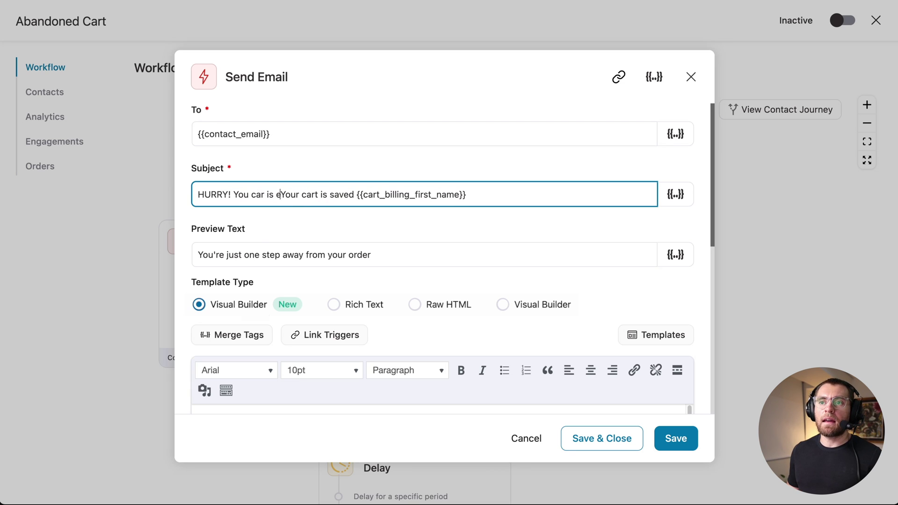
type("ring,")
key("Delete")
key("Delete")
key("Delete")
key("Delete")
key("Delete")
key("Delete")
key("Delete")
key("Delete")
key("Delete")
key("Delete")
key("Delete")
key("Delete")
key("Delete")
key("Delete")
key("Delete")
key("Delete")
key("Delete")
key("Delete")
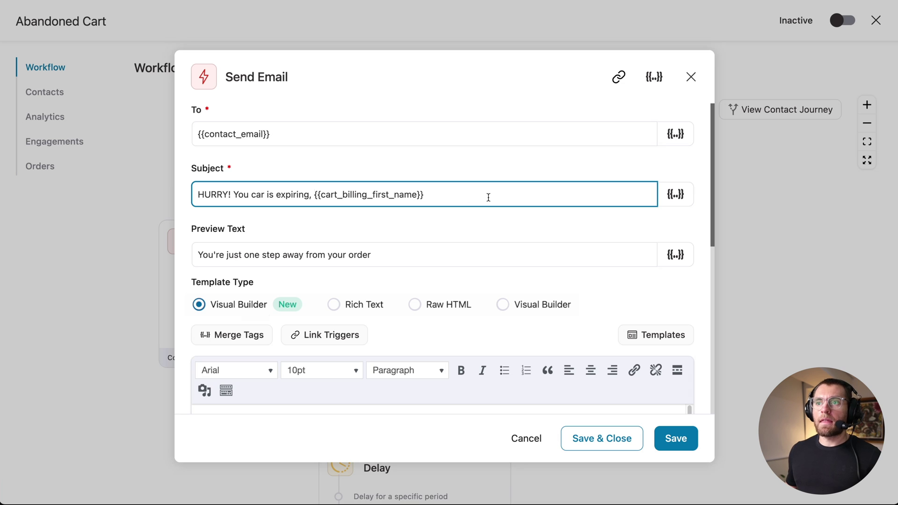
type("!")
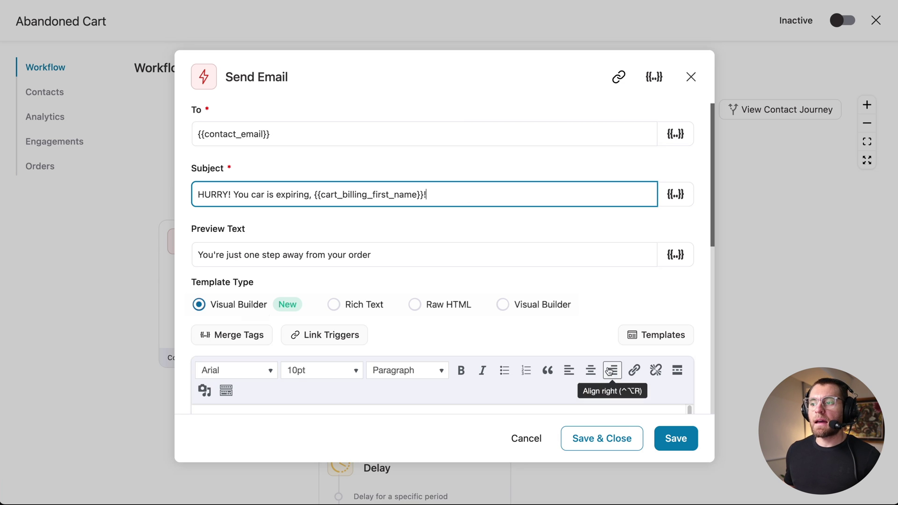
left_click(626, 432)
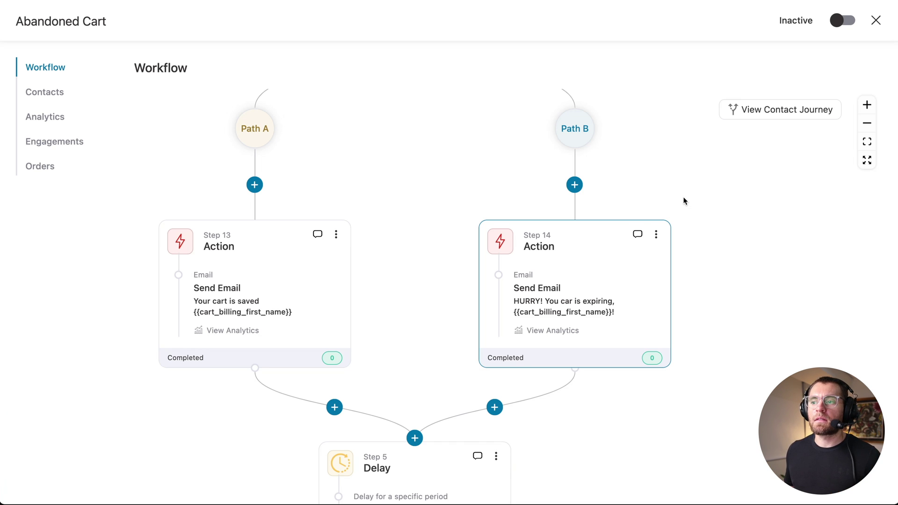
- View the results of the "Testing AC Email 1 Subject" split test and declare Path B the winner
left_click_drag(415, 121, 434, 329)
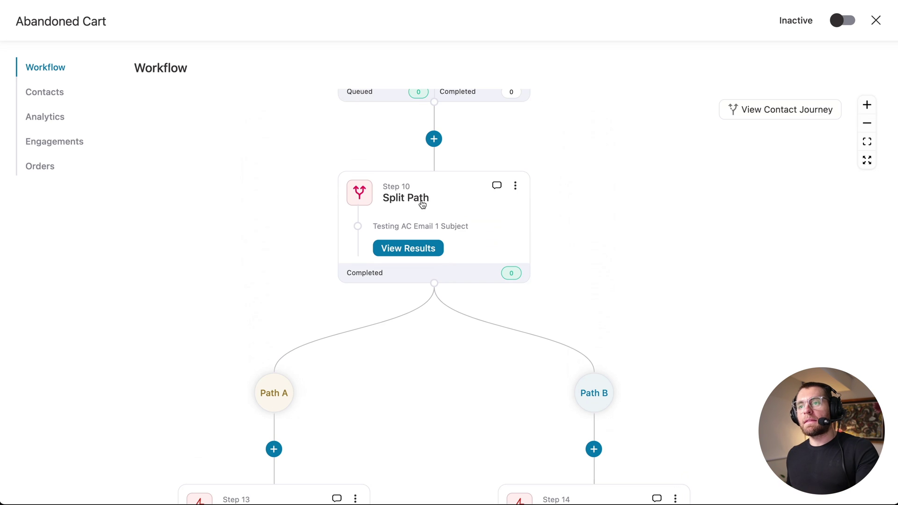
left_click(406, 249)
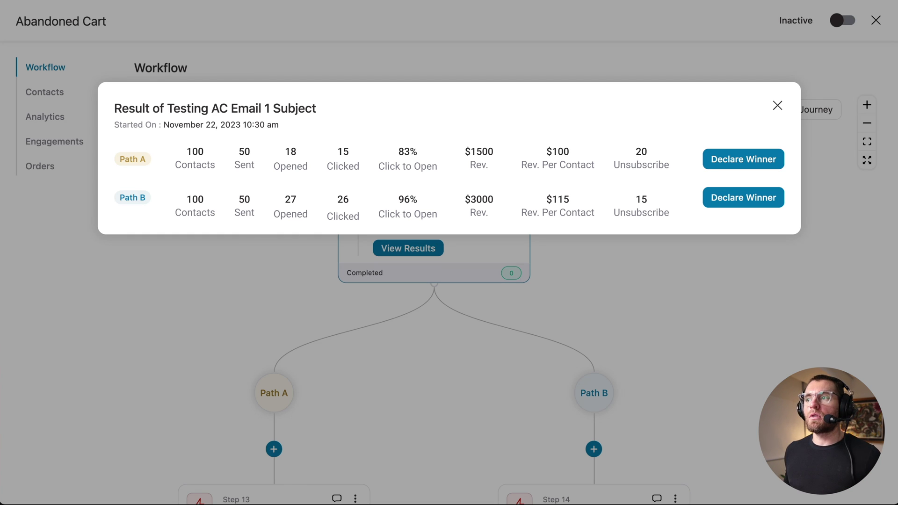
left_click(745, 202)
left_click(582, 189)
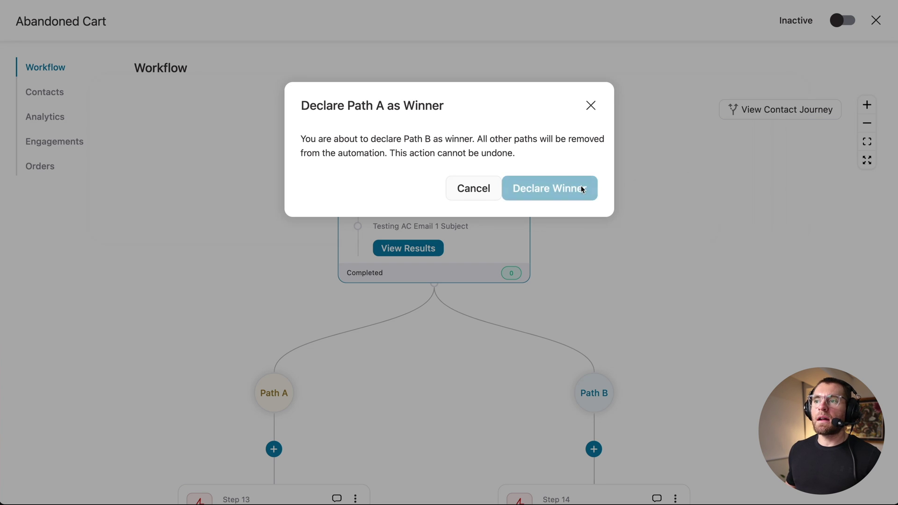
left_click(461, 393)
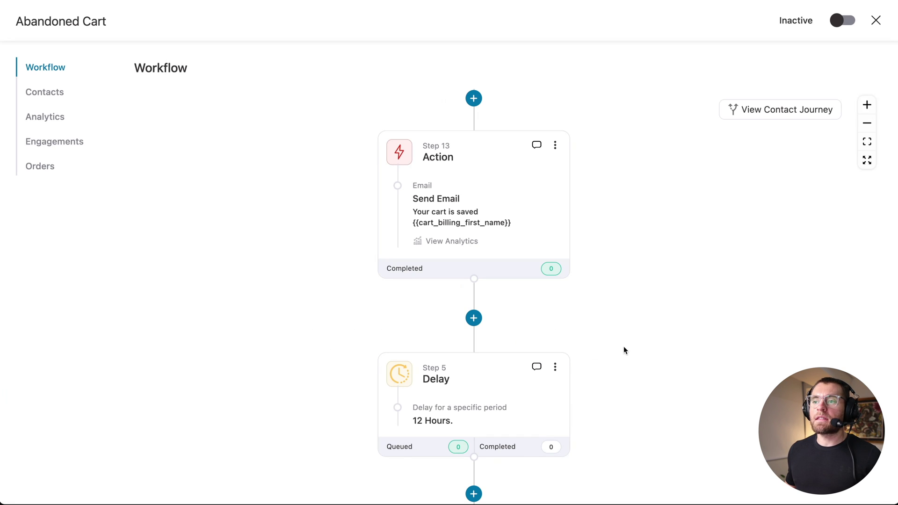
scroll(624, 350, "down", 5)
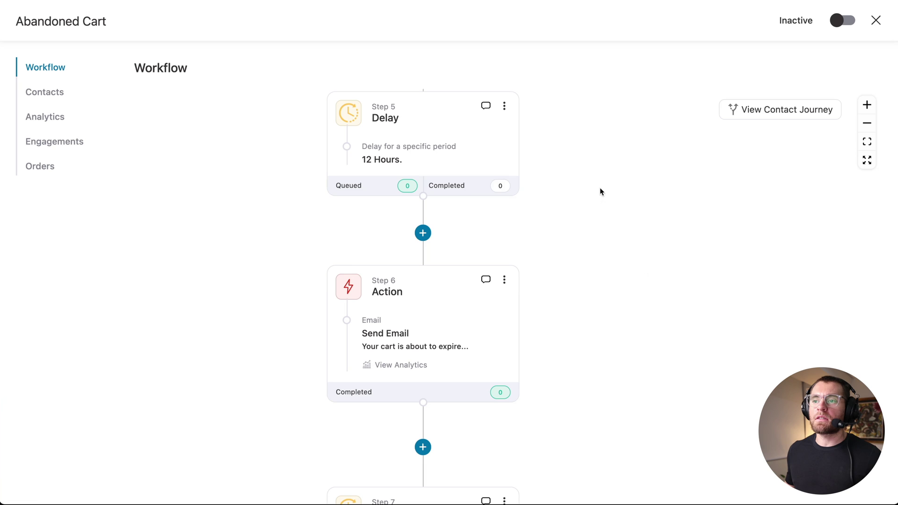
left_click_drag(594, 162, 602, 193)
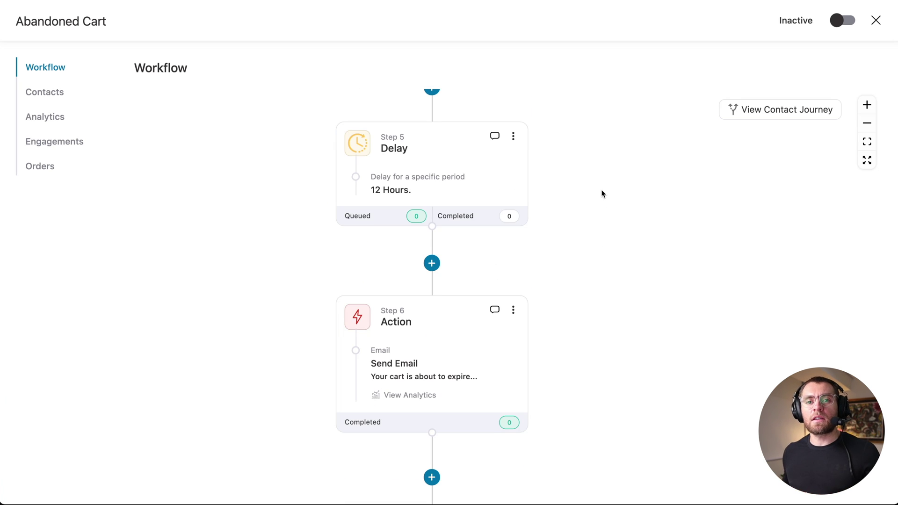